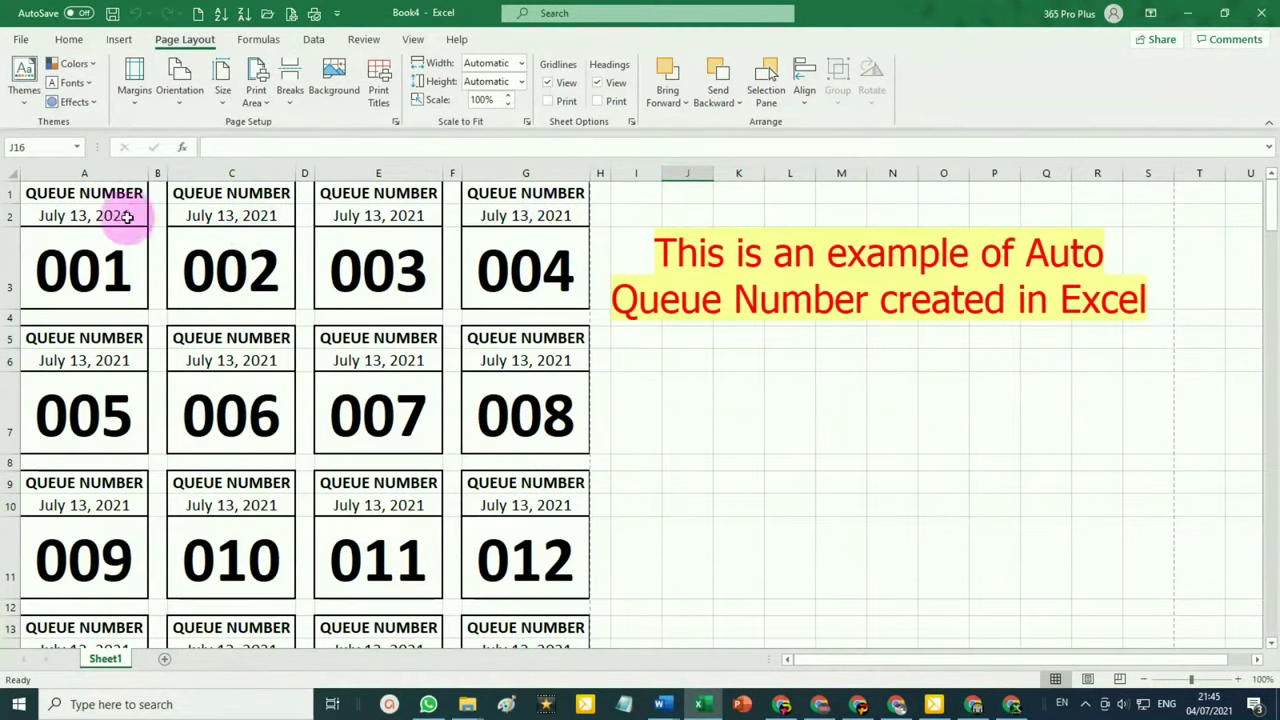
# Select the ticket block A1:G105 to review all tickets
pyautogui.click(94, 215)
pyautogui.click(100, 193)
pyautogui.moveTo(162, 203); pyautogui.dragTo(569, 672)
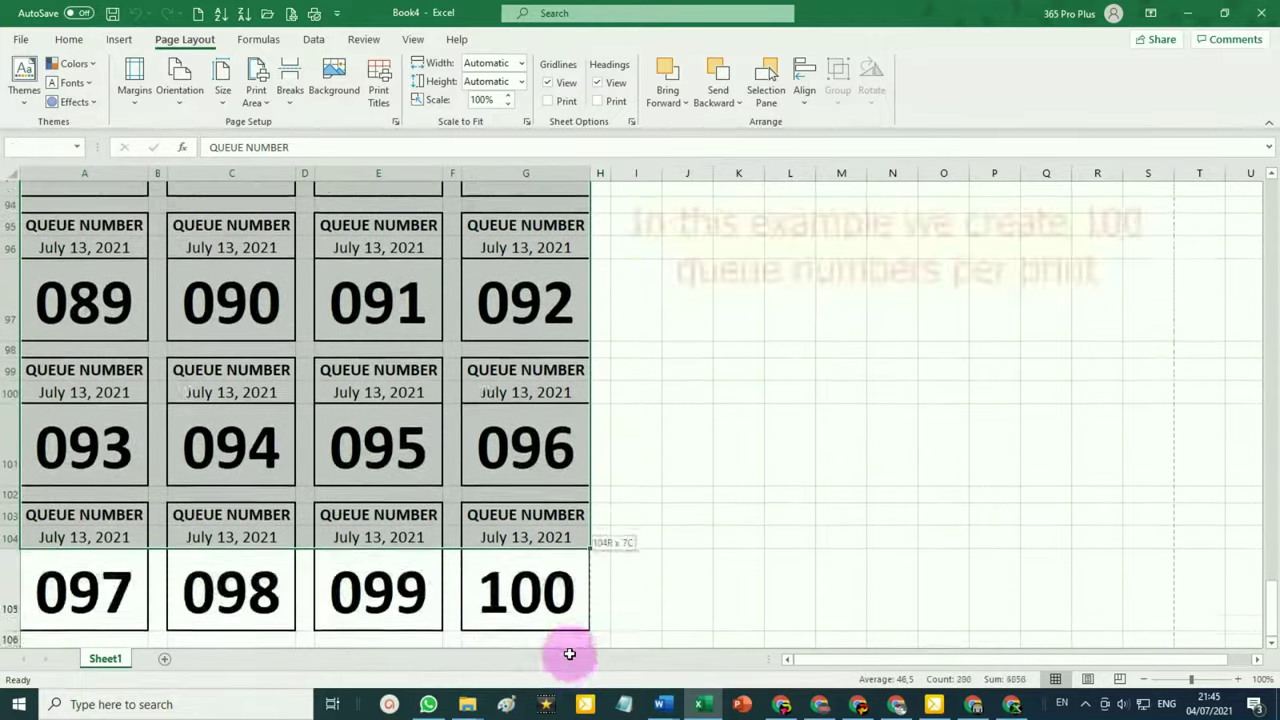
pyautogui.moveTo(569, 672); pyautogui.dragTo(569, 663)
pyautogui.scroll(3, 467, 320)
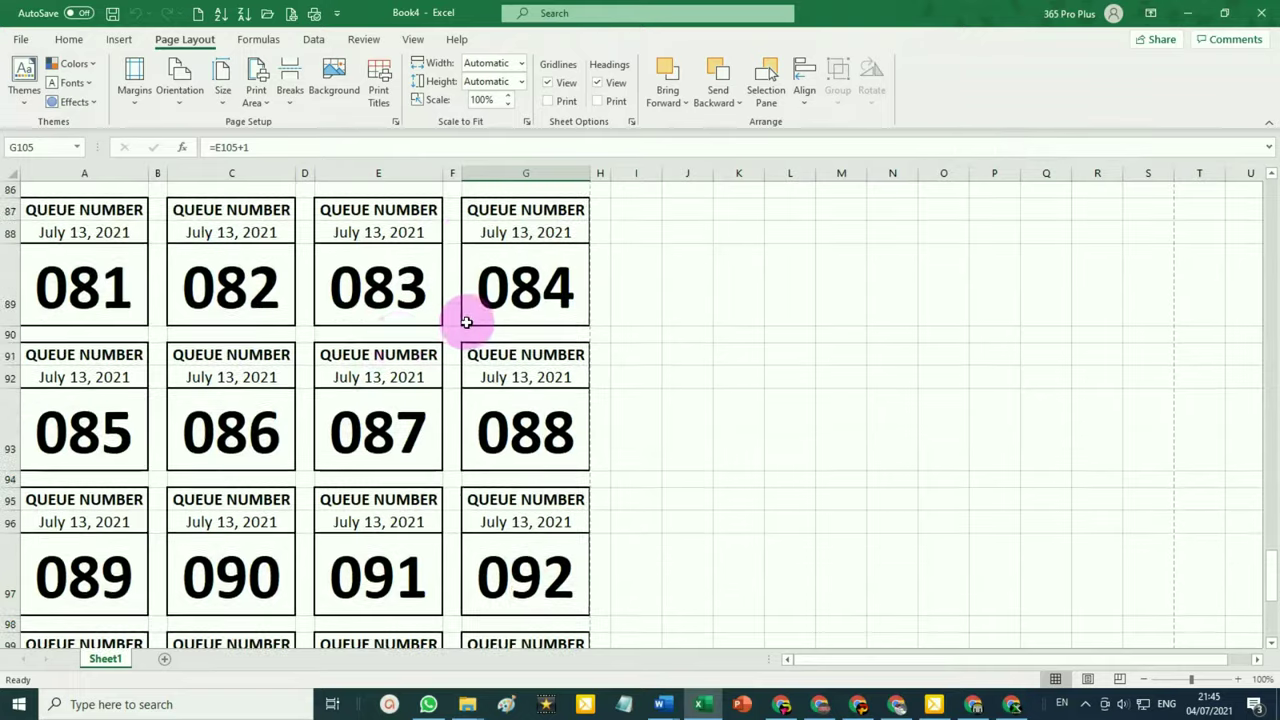
pyautogui.scroll(4, 149, 343)
pyautogui.scroll(4, 126, 343)
pyautogui.scroll(4, 122, 338)
pyautogui.scroll(4, 122, 338)
pyautogui.scroll(4, 123, 334)
pyautogui.scroll(5, 123, 334)
pyautogui.scroll(3, 152, 312)
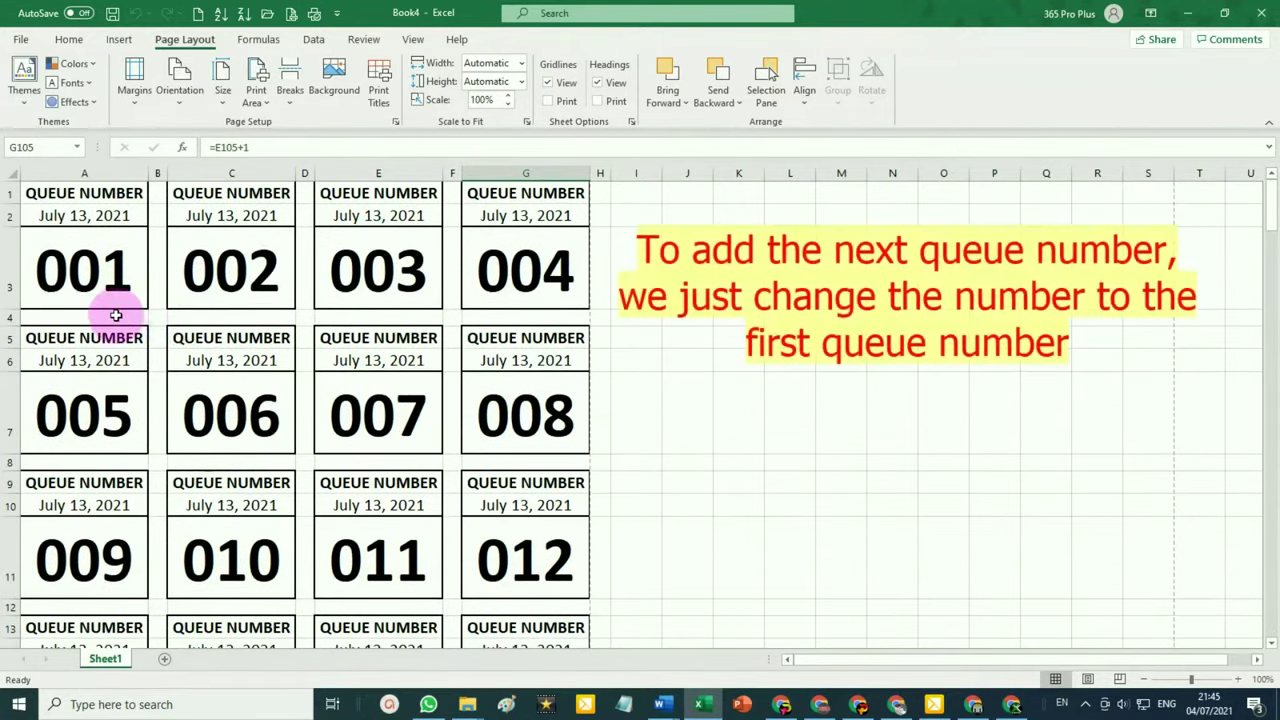
# Enter 101 in A3 so the tickets renumber 101 through 200, and check the last ticket
pyautogui.click(84, 265)
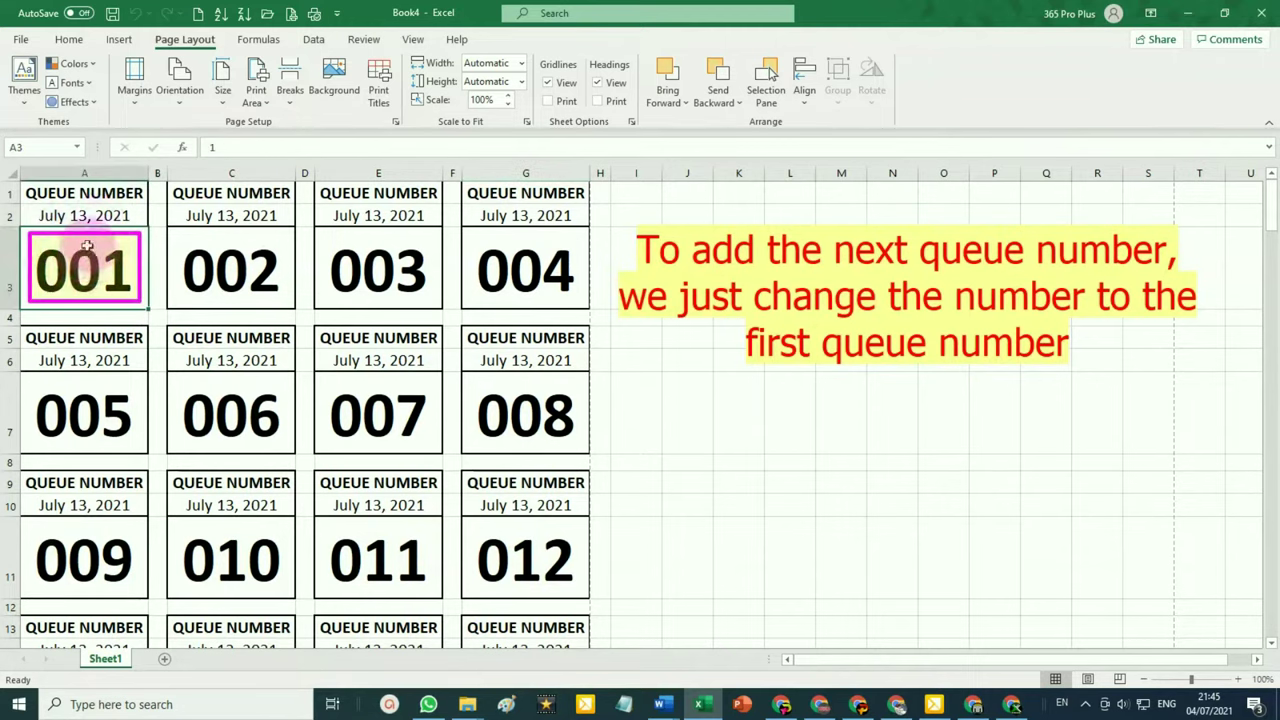
pyautogui.click(68, 265)
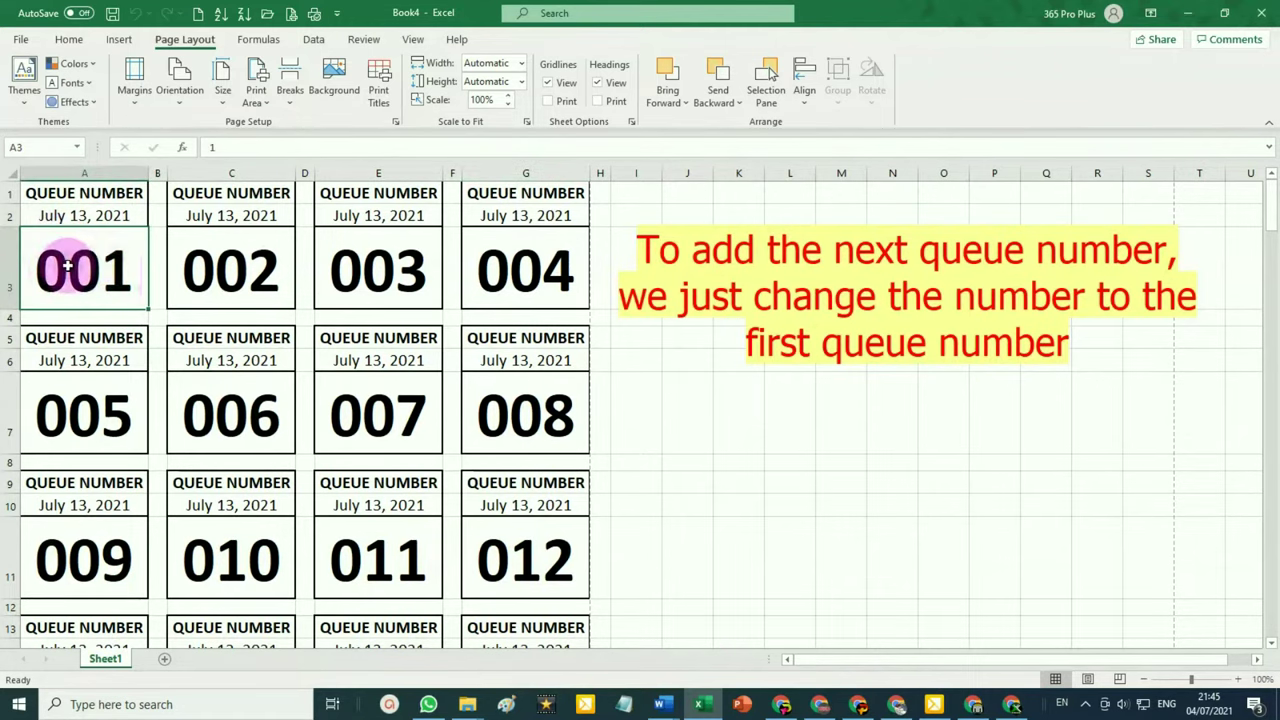
pyautogui.write('101')
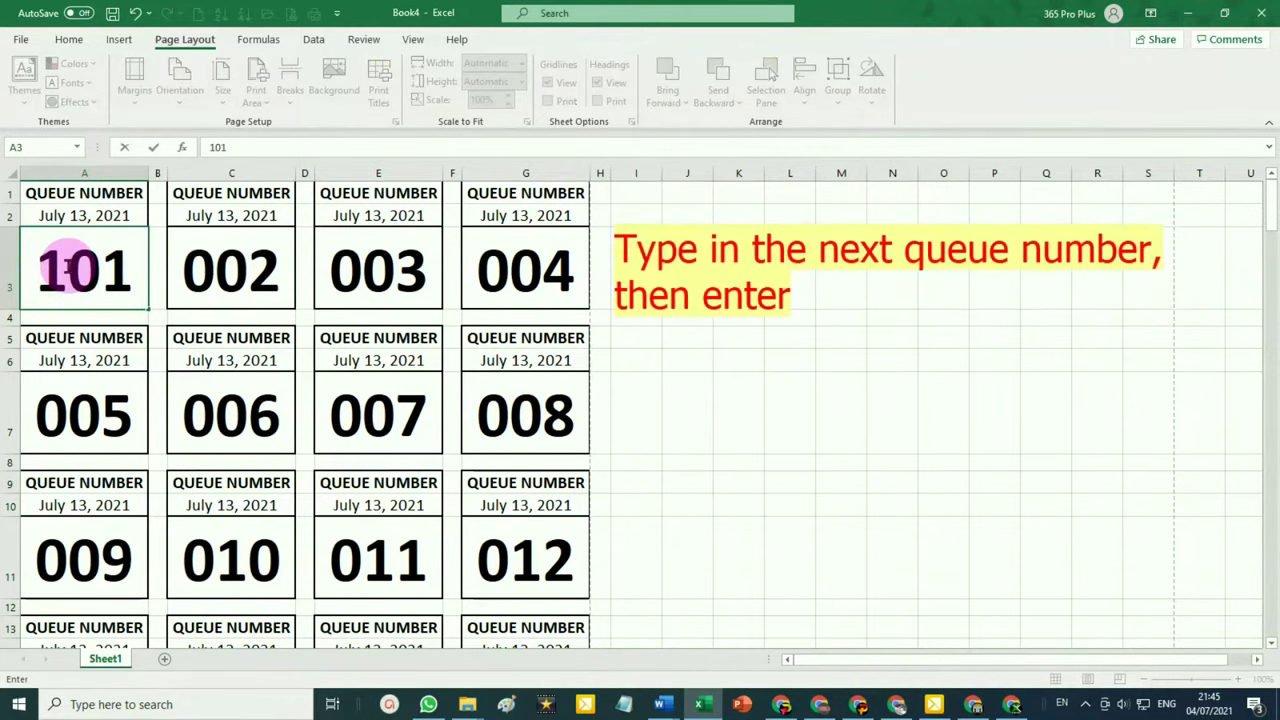
pyautogui.press('Return')
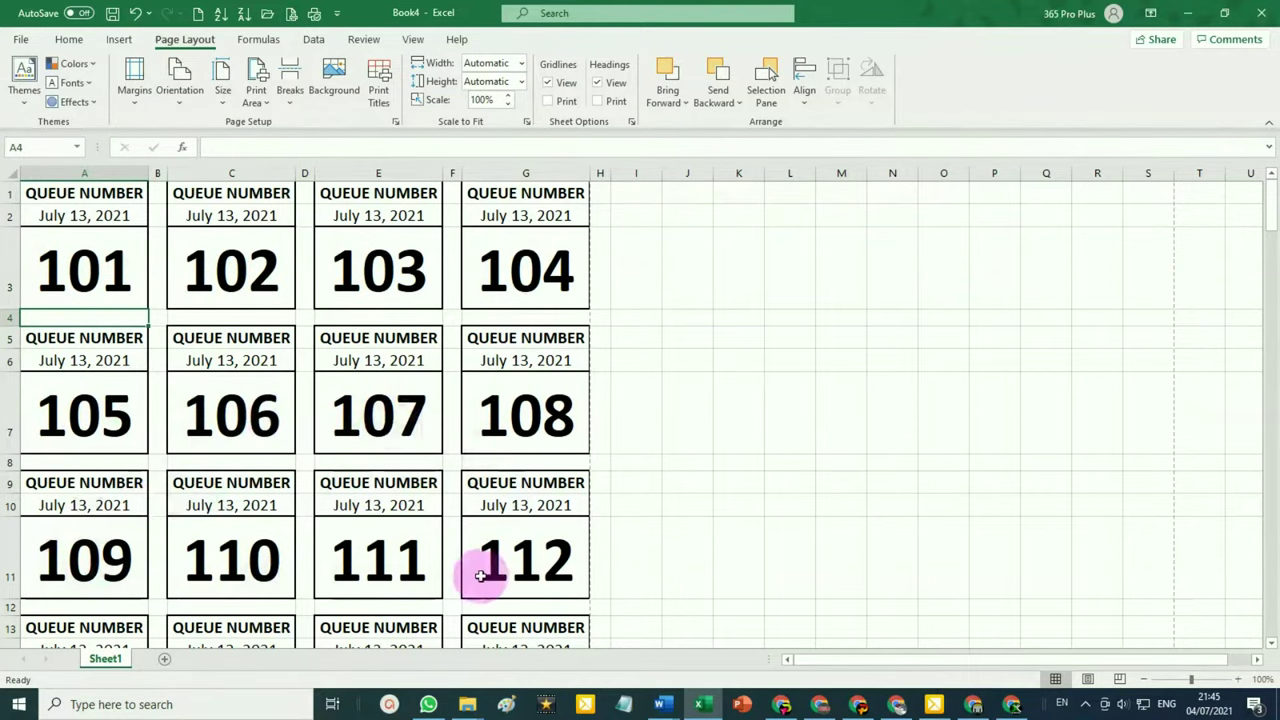
pyautogui.scroll(-3, 542, 570)
pyautogui.scroll(-3, 542, 570)
pyautogui.scroll(-4, 542, 568)
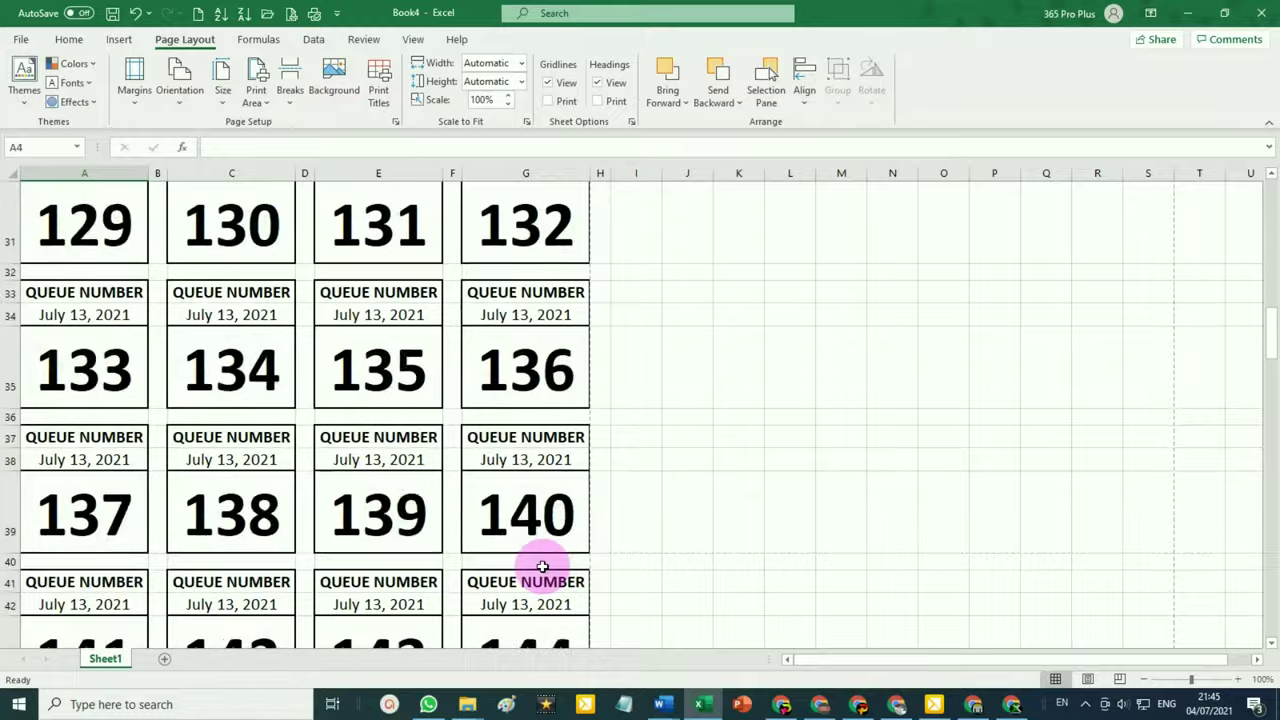
pyautogui.scroll(-5, 542, 567)
pyautogui.scroll(-3, 542, 567)
pyautogui.scroll(-3, 542, 567)
pyautogui.scroll(-4, 542, 567)
pyautogui.scroll(-5, 543, 562)
pyautogui.scroll(-2, 543, 570)
pyautogui.scroll(-2, 535, 520)
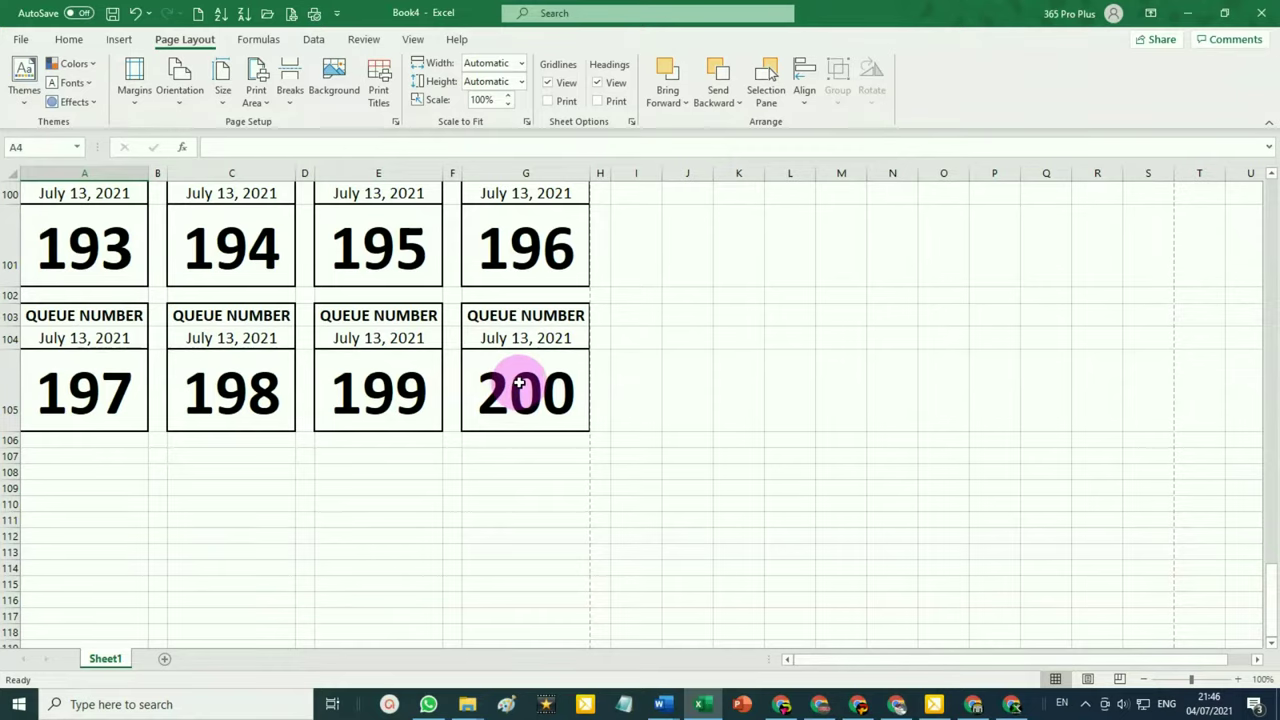
pyautogui.scroll(12, 106, 326)
pyautogui.scroll(15, 86, 323)
pyautogui.scroll(6, 80, 331)
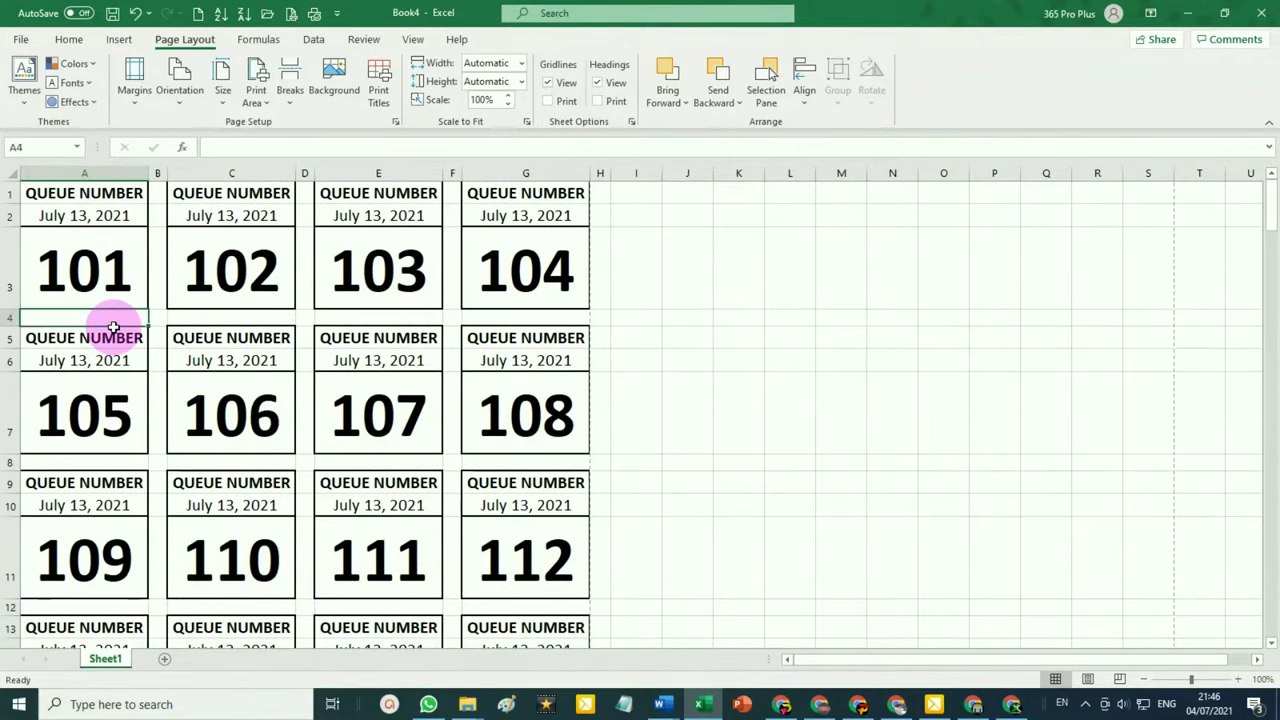
# Enter 201 in A3 and check that the last ticket reads 300
pyautogui.click(87, 258)
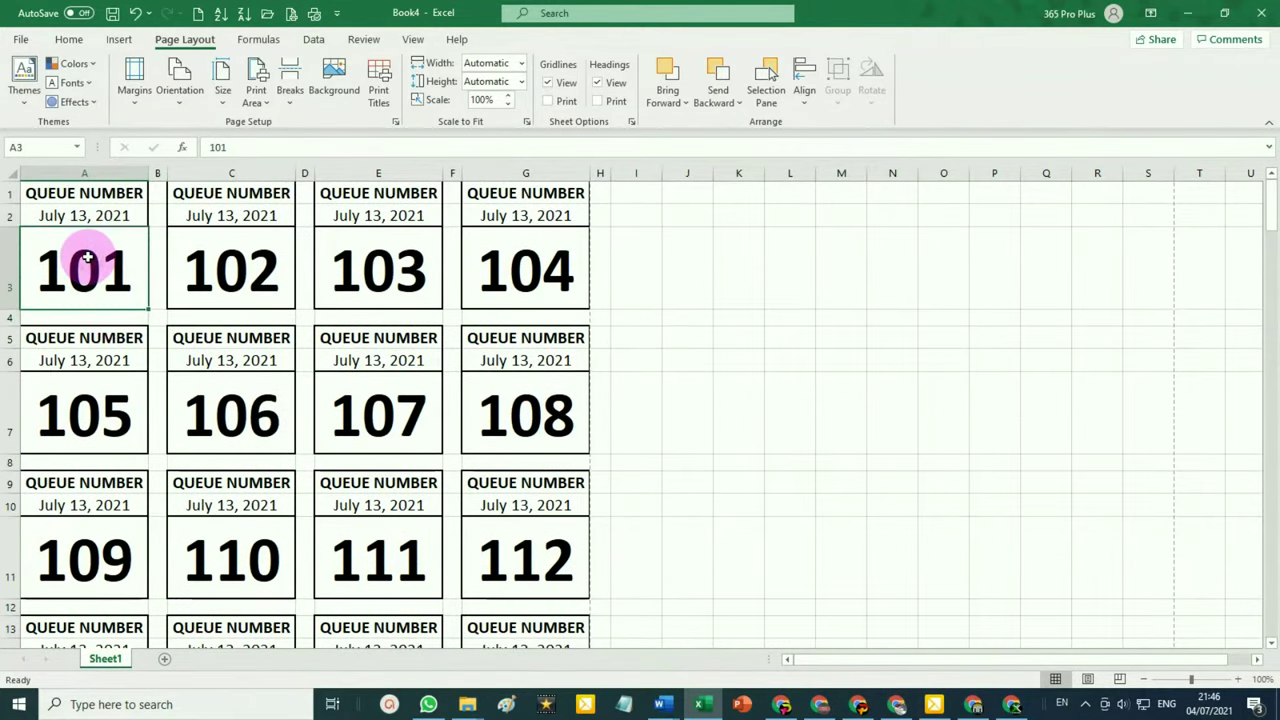
pyautogui.write('20')
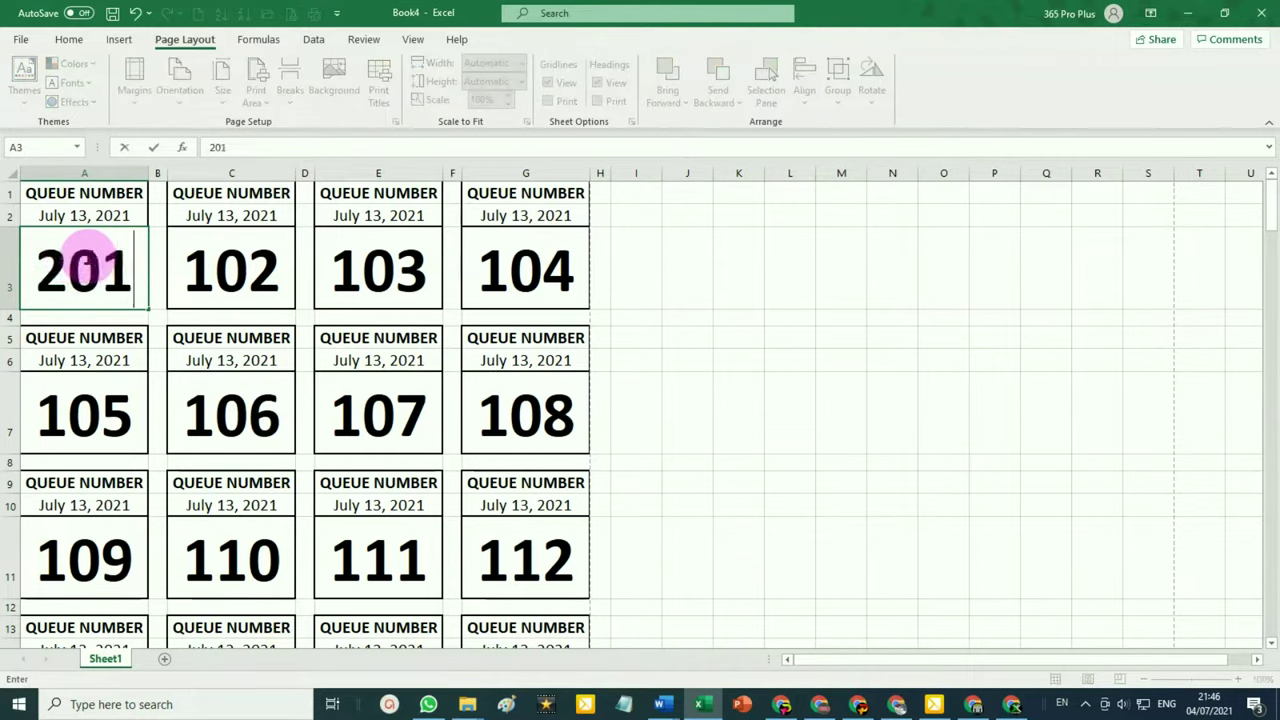
pyautogui.press('Return')
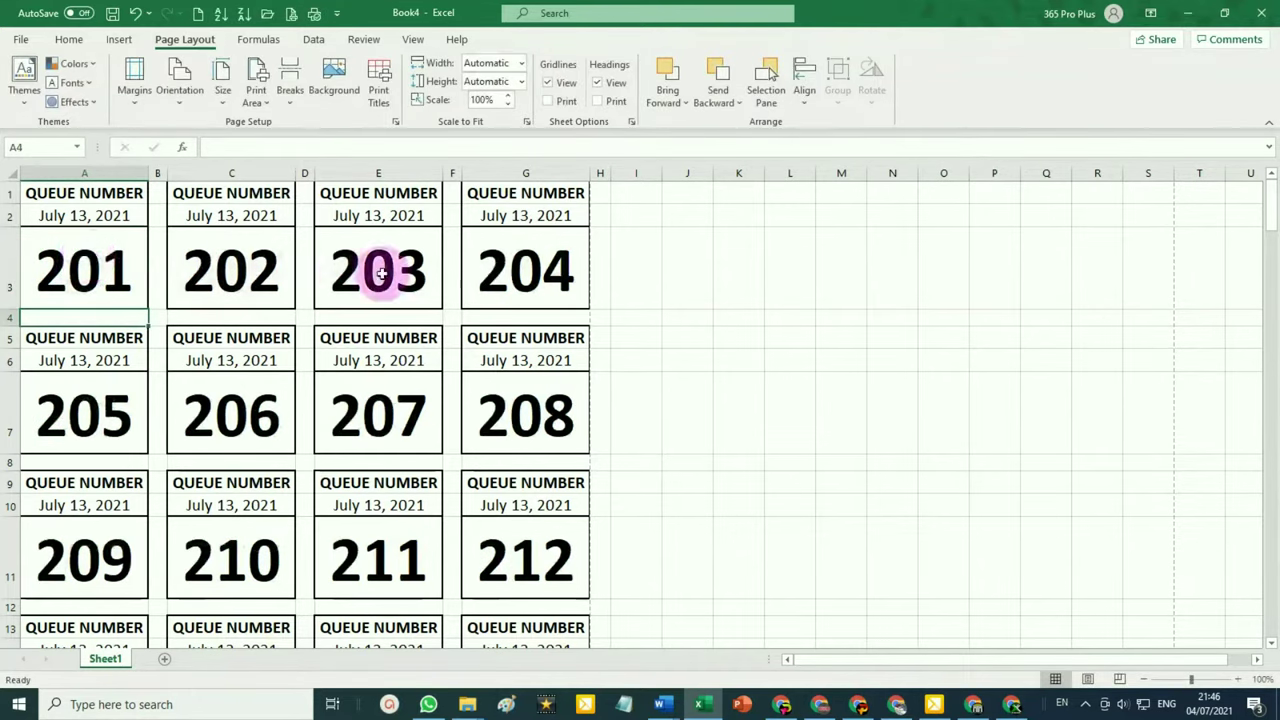
pyautogui.scroll(-5, 470, 459)
pyautogui.scroll(-20, 470, 459)
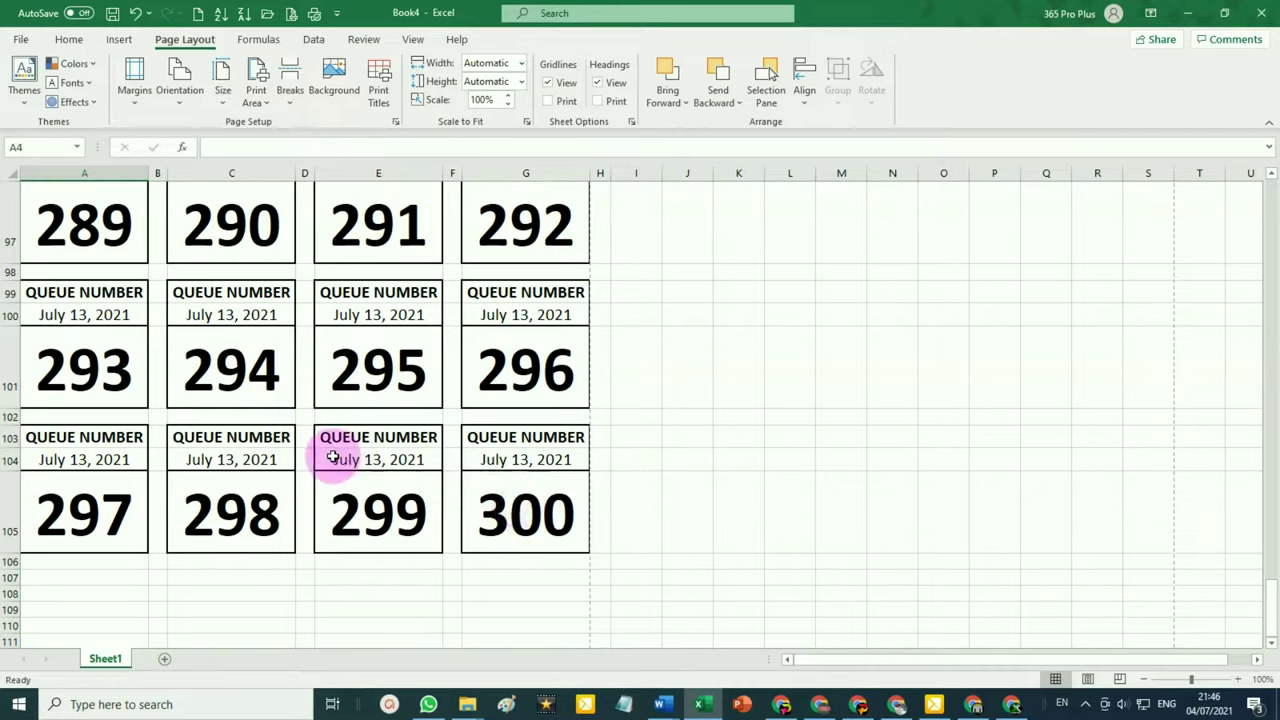
pyautogui.scroll(4, 312, 451)
pyautogui.scroll(5, 289, 437)
pyautogui.scroll(5, 126, 400)
pyautogui.scroll(5, 126, 251)
pyautogui.scroll(7, 126, 251)
pyautogui.scroll(5, 126, 251)
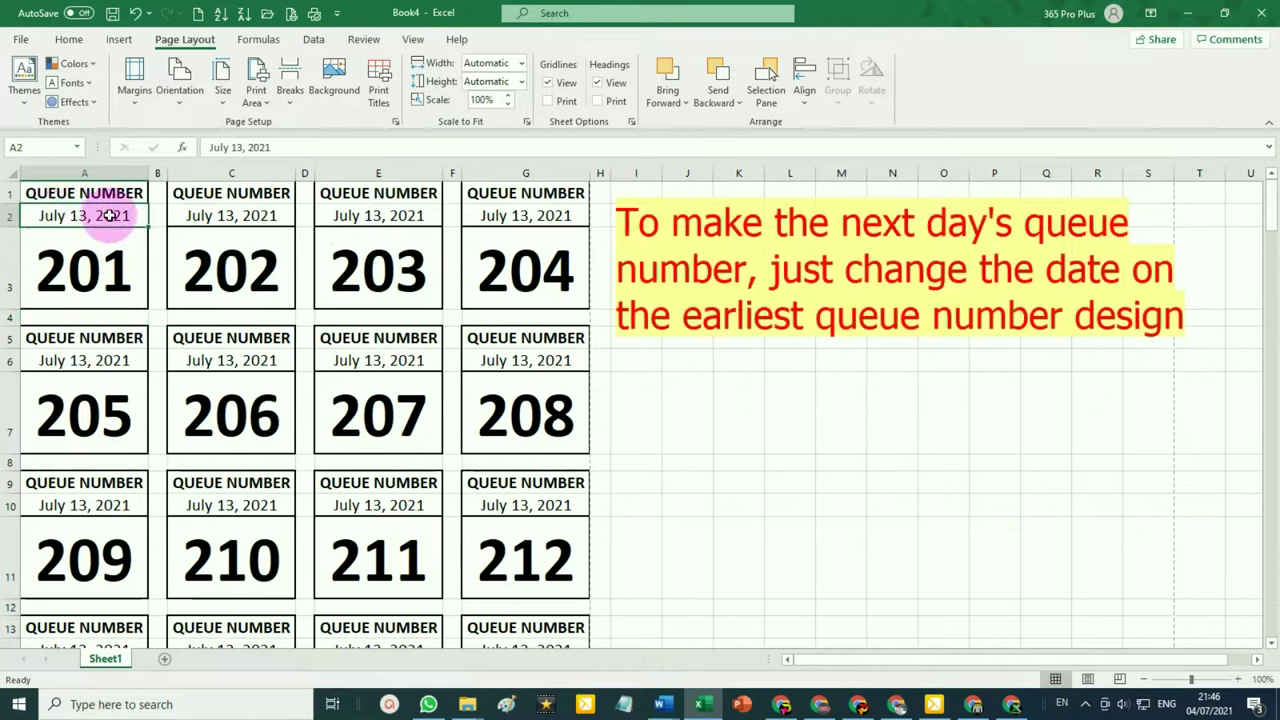
# Enter 1 in A3 so the tickets restart at 001
pyautogui.click(85, 279)
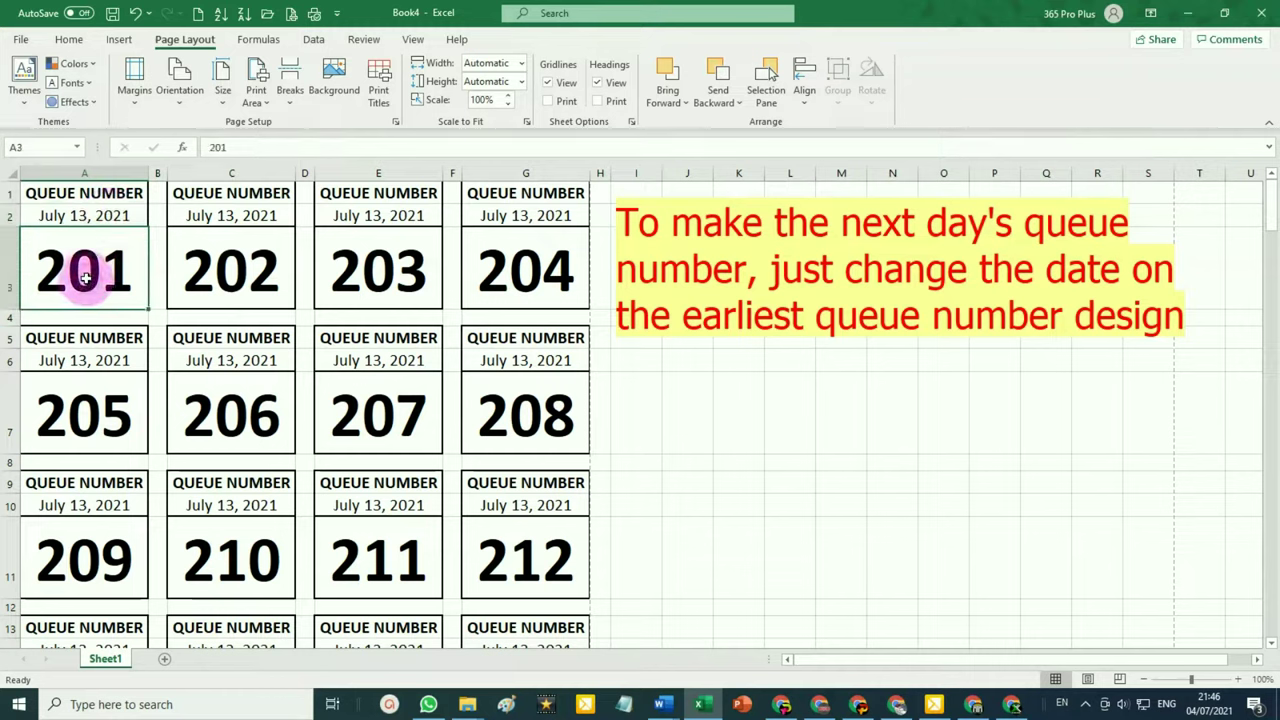
pyautogui.write('1')
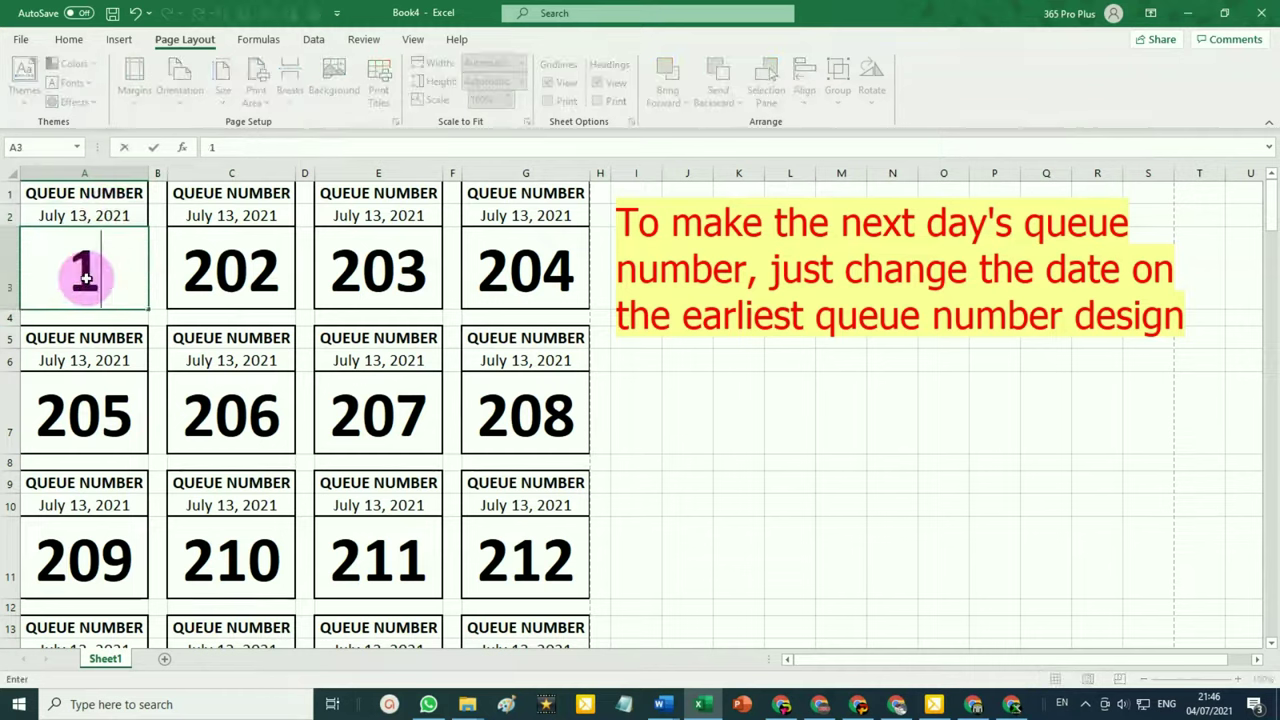
pyautogui.press('Return')
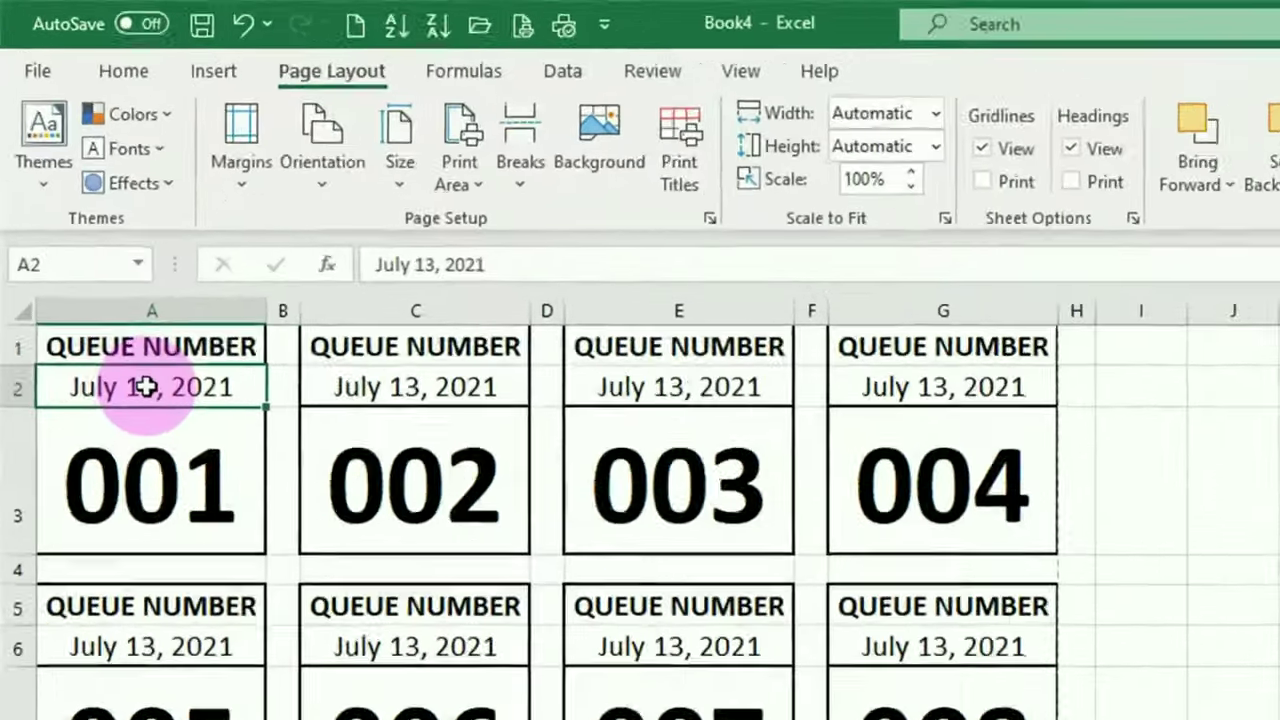
# Change the date in A2 from July 13 to July 14, 2021 for every ticket
pyautogui.doubleClick(80, 215)
pyautogui.click(163, 432)
pyautogui.moveTo(166, 432); pyautogui.dragTo(331, 538)
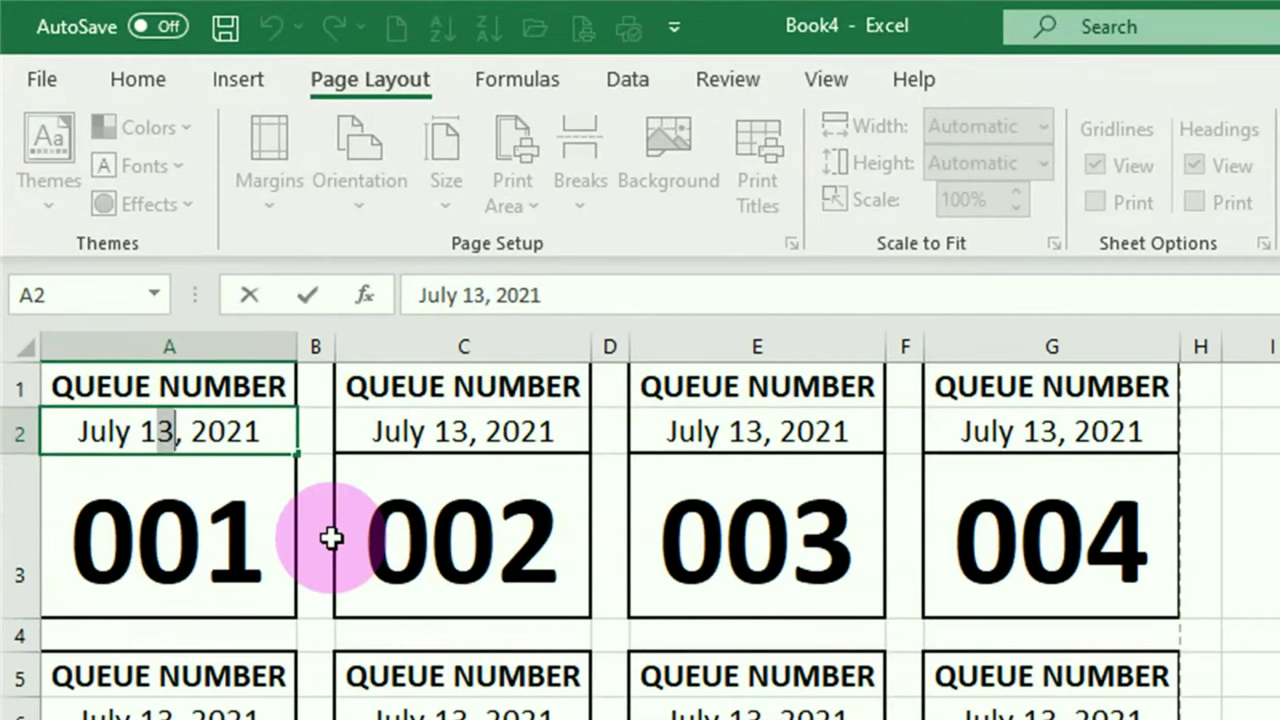
pyautogui.write('4')
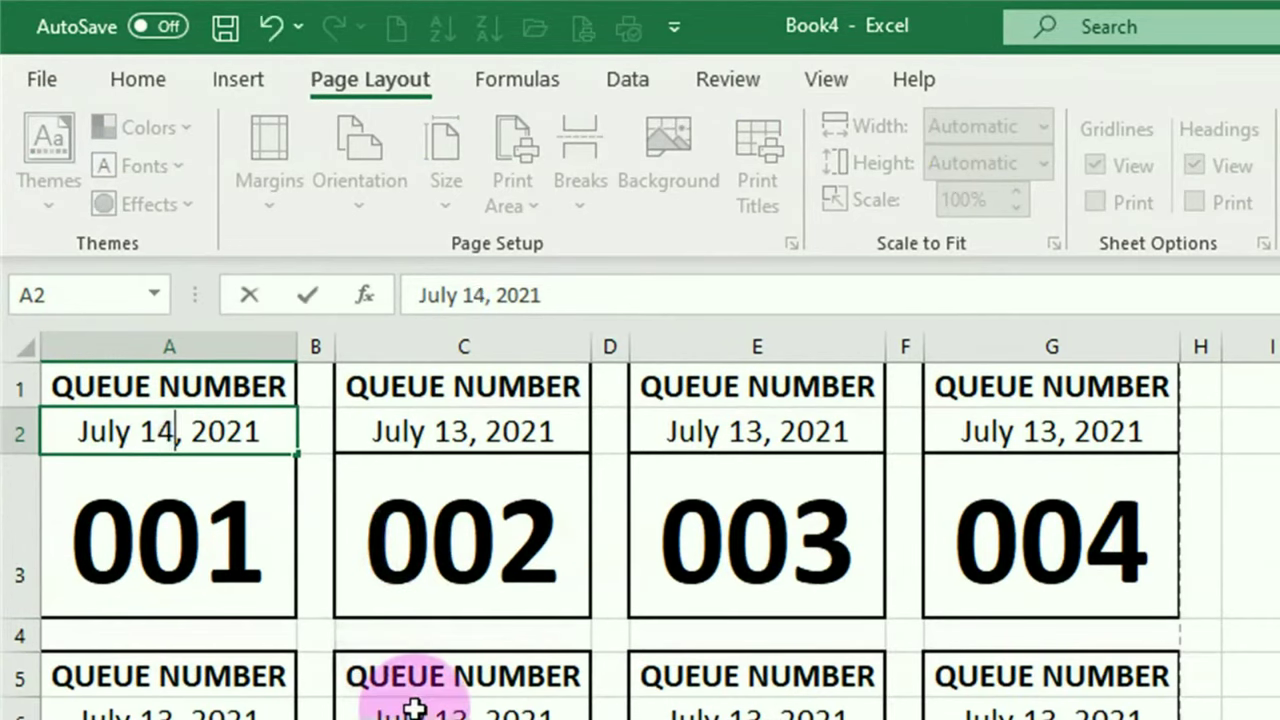
pyautogui.click(175, 465)
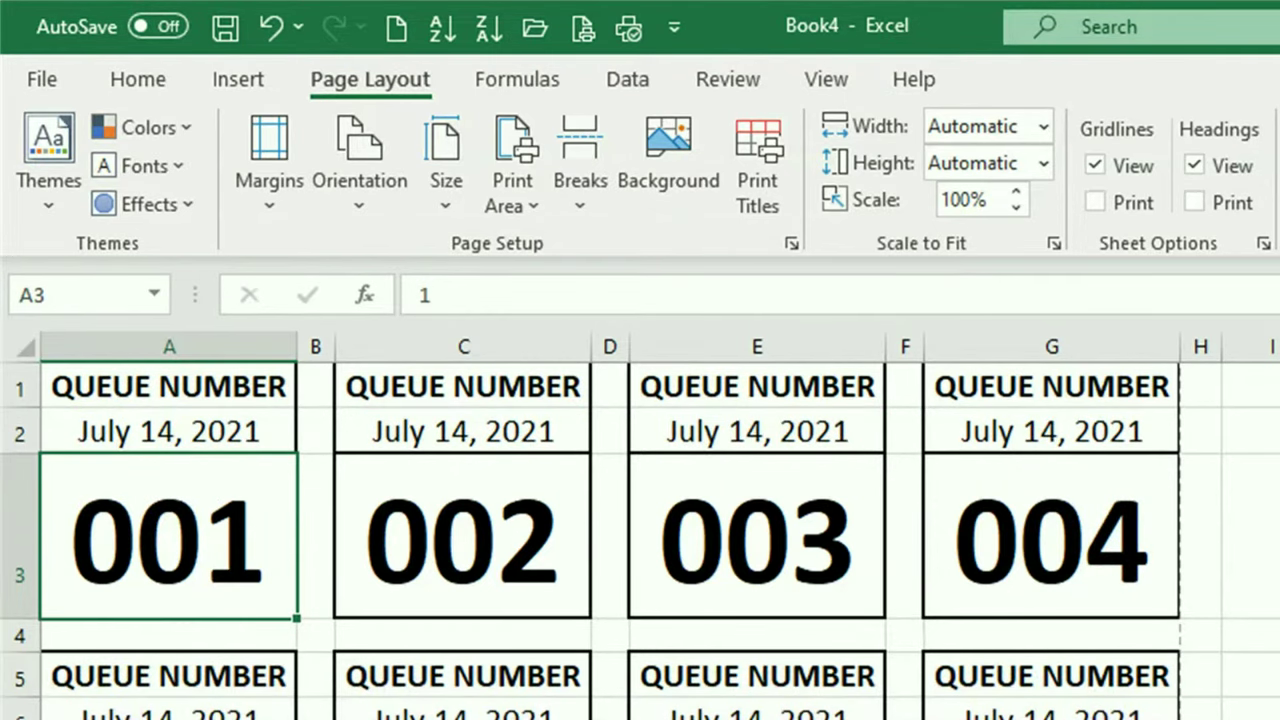
pyautogui.scroll(-2, 640, 500)
pyautogui.scroll(-6, 640, 500)
pyautogui.scroll(-11, 640, 500)
pyautogui.scroll(-13, 640, 500)
pyautogui.scroll(7, 640, 594)
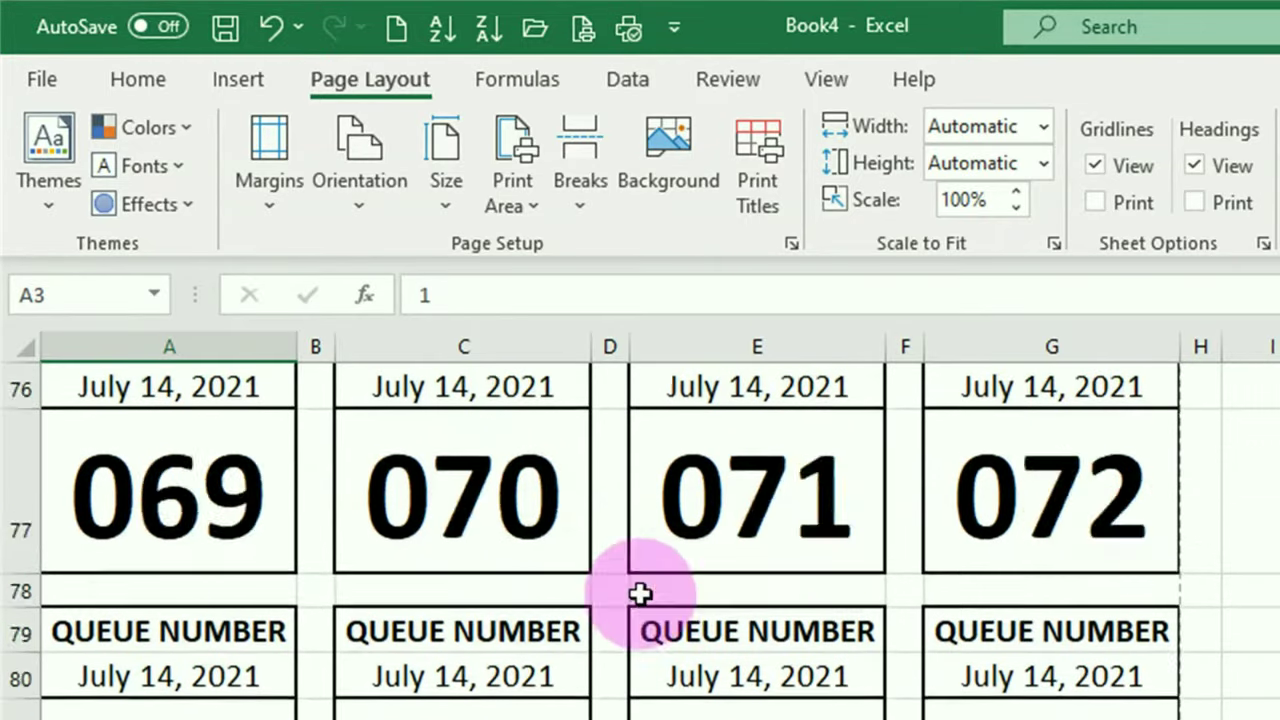
pyautogui.scroll(11, 320, 520)
pyautogui.scroll(7, 314, 520)
pyautogui.scroll(7, 316, 514)
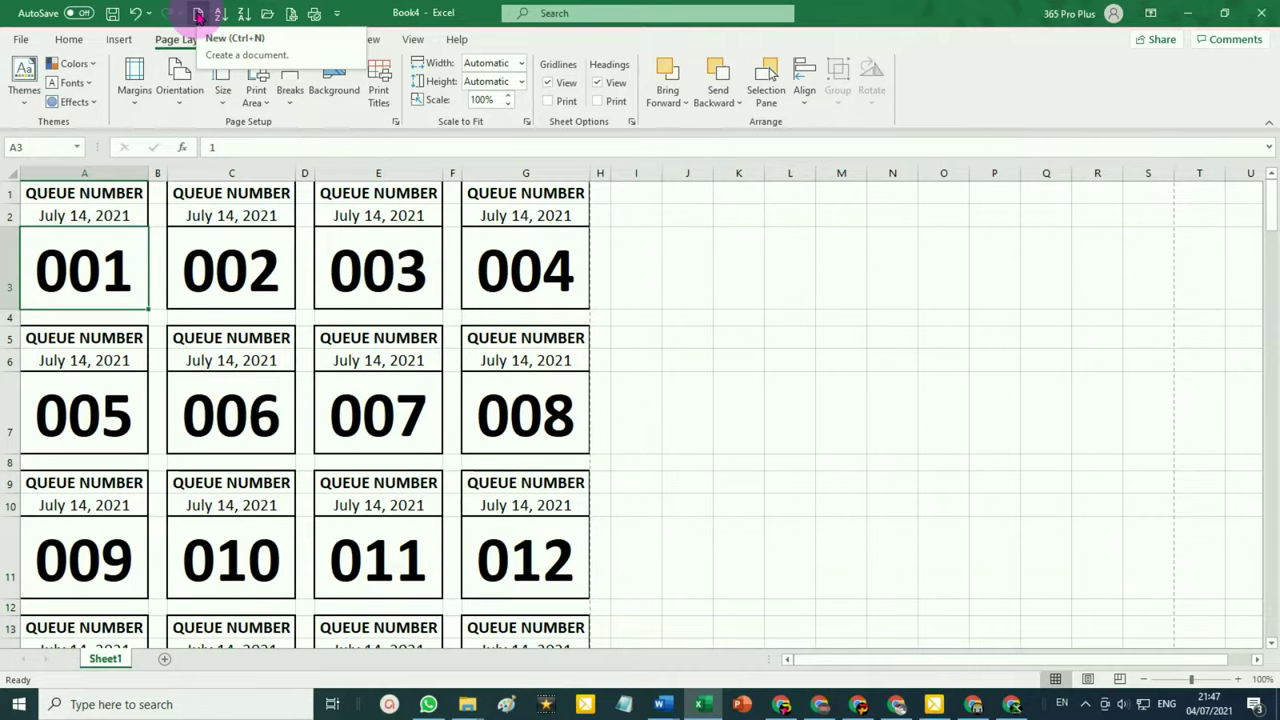
# Create the blank workbook Book5 and choose Legal 8 1/2 x 14 in as its paper size
pyautogui.click(198, 14)
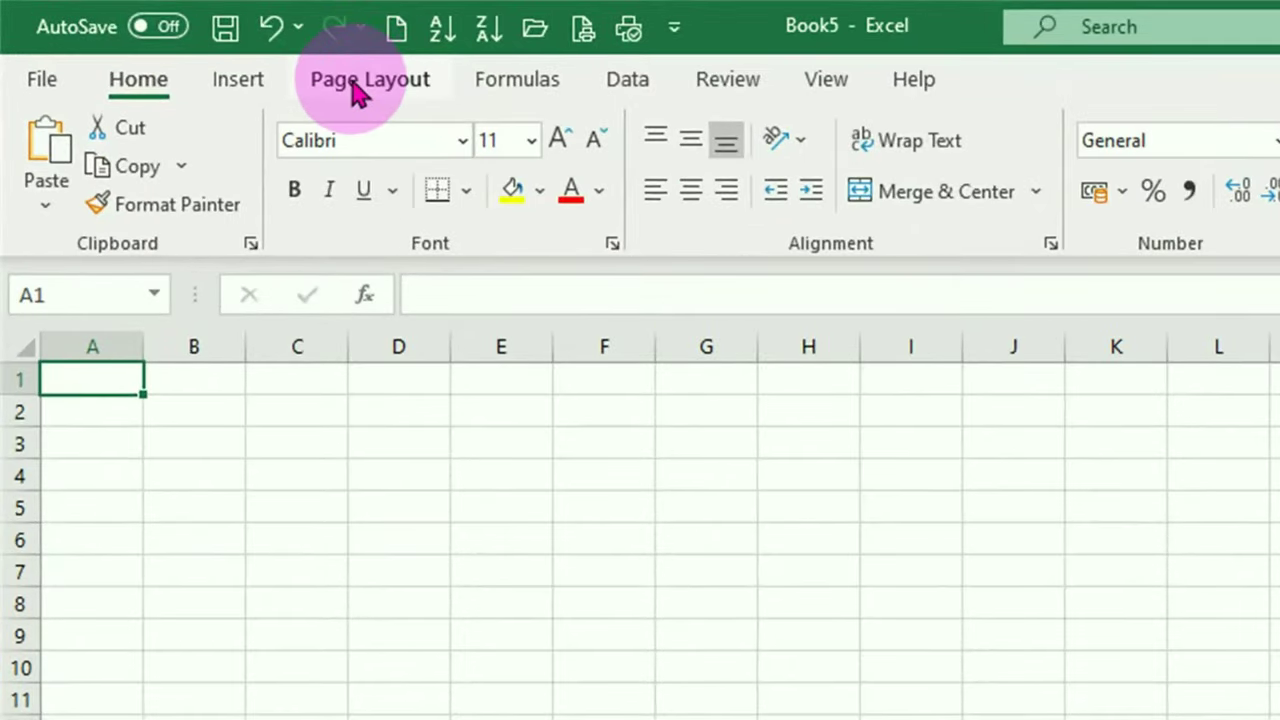
pyautogui.click(362, 90)
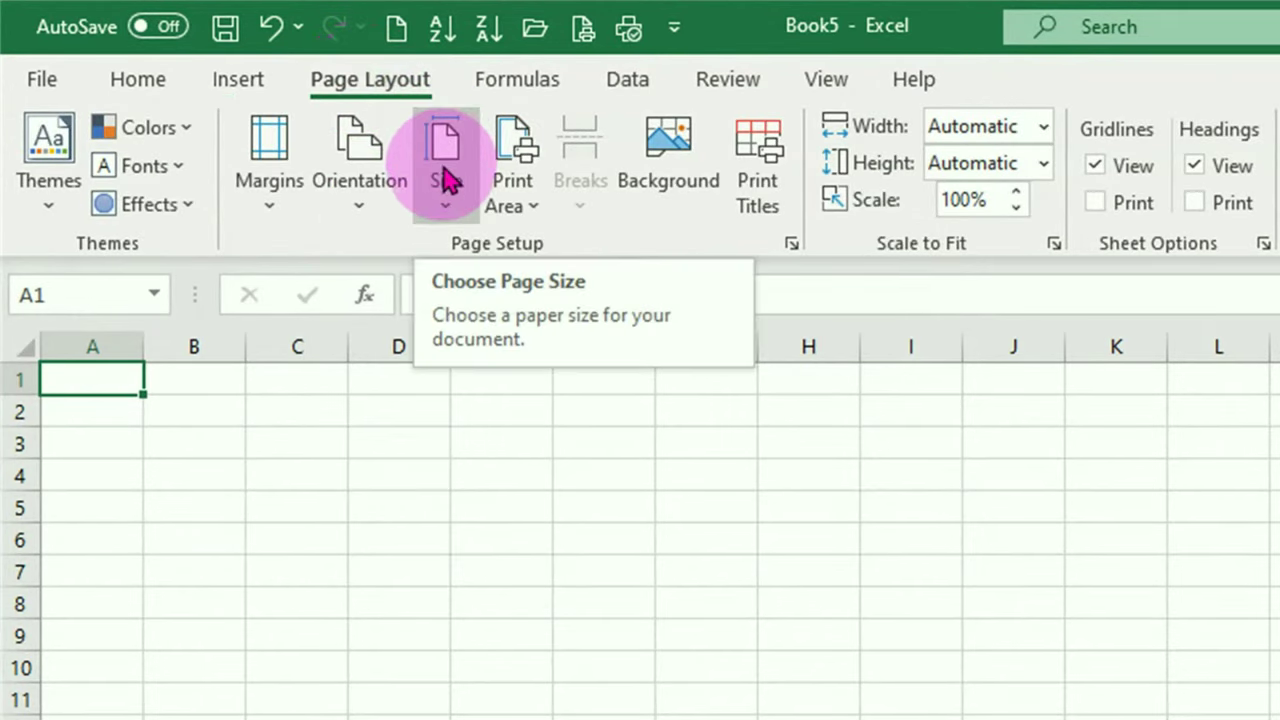
pyautogui.click(448, 215)
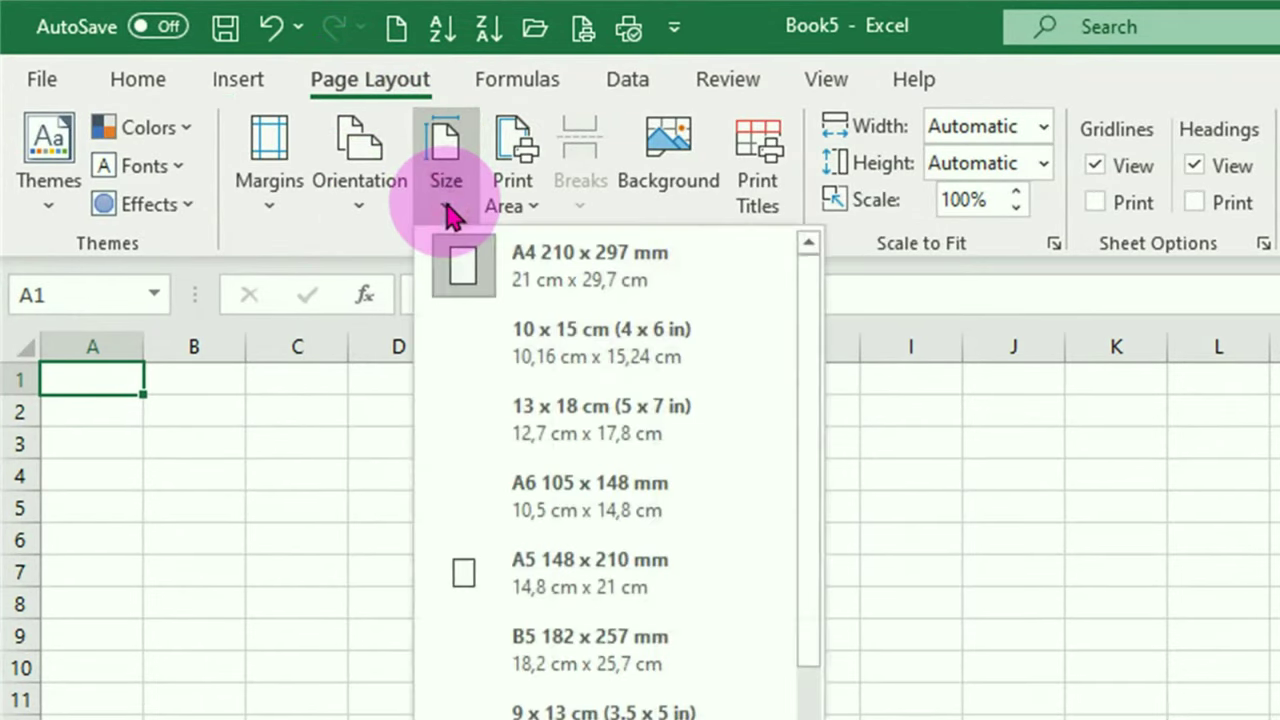
pyautogui.moveTo(812, 416)
pyautogui.mouseDown()
pyautogui.moveTo(837, 677)
pyautogui.moveTo(814, 712)
pyautogui.mouseUp()
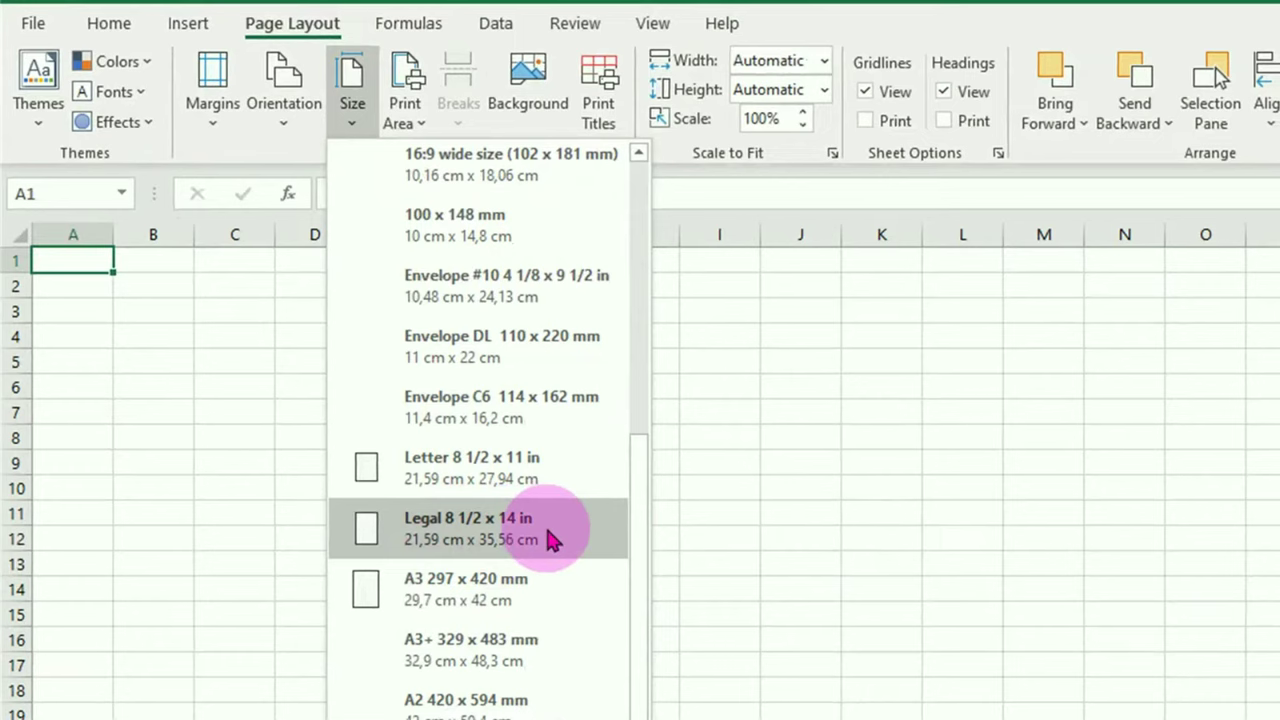
pyautogui.click(478, 530)
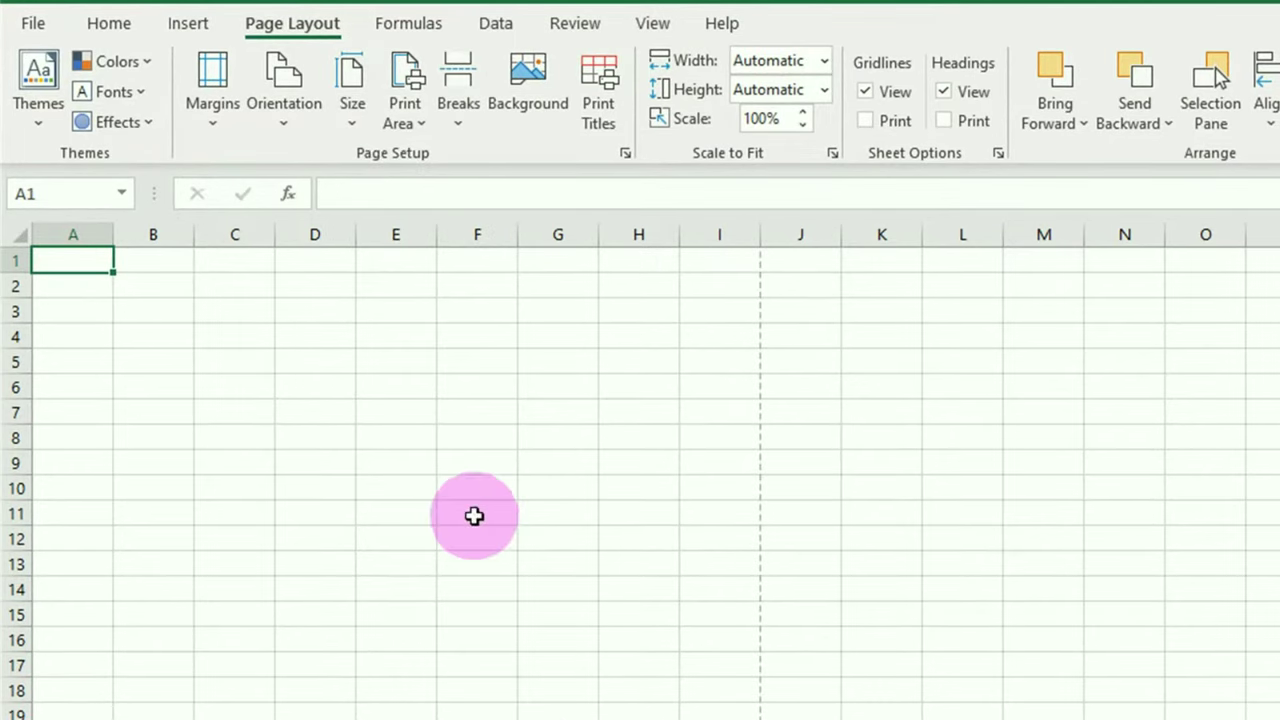
# In Custom Margins, enter 0,3 for top, left and right and 3,5 for bottom
pyautogui.click(213, 120)
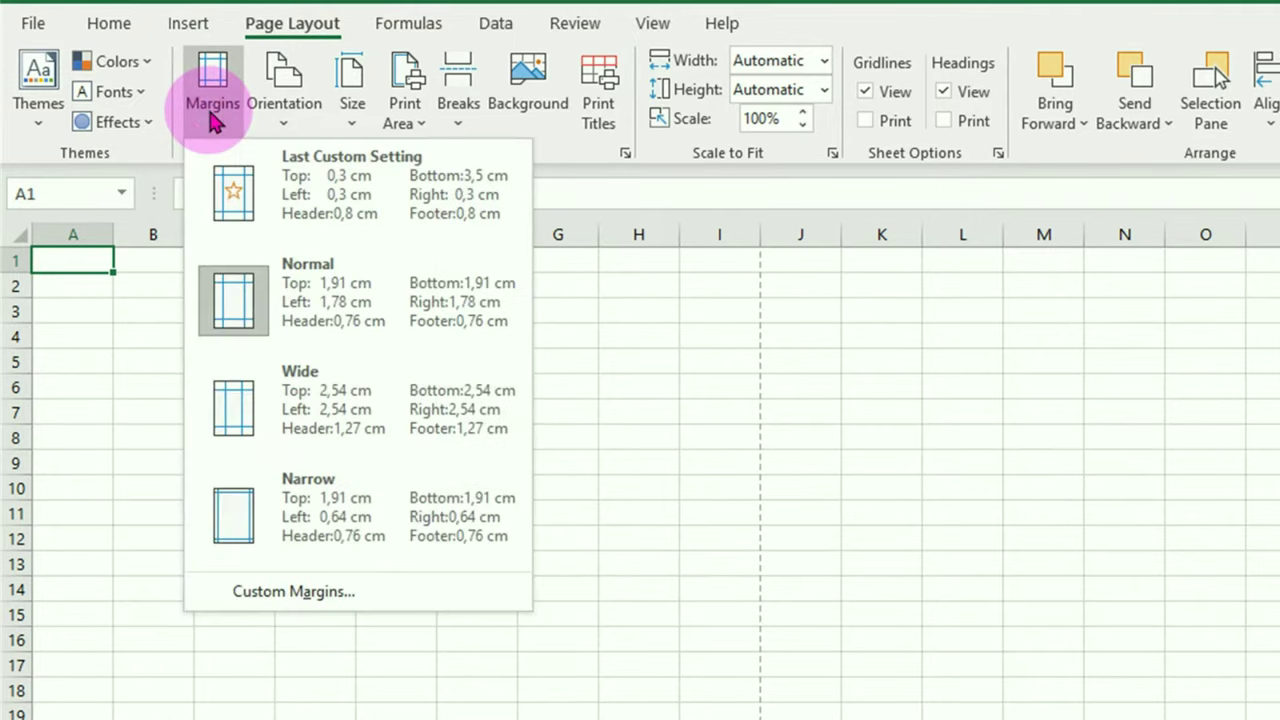
pyautogui.click(352, 594)
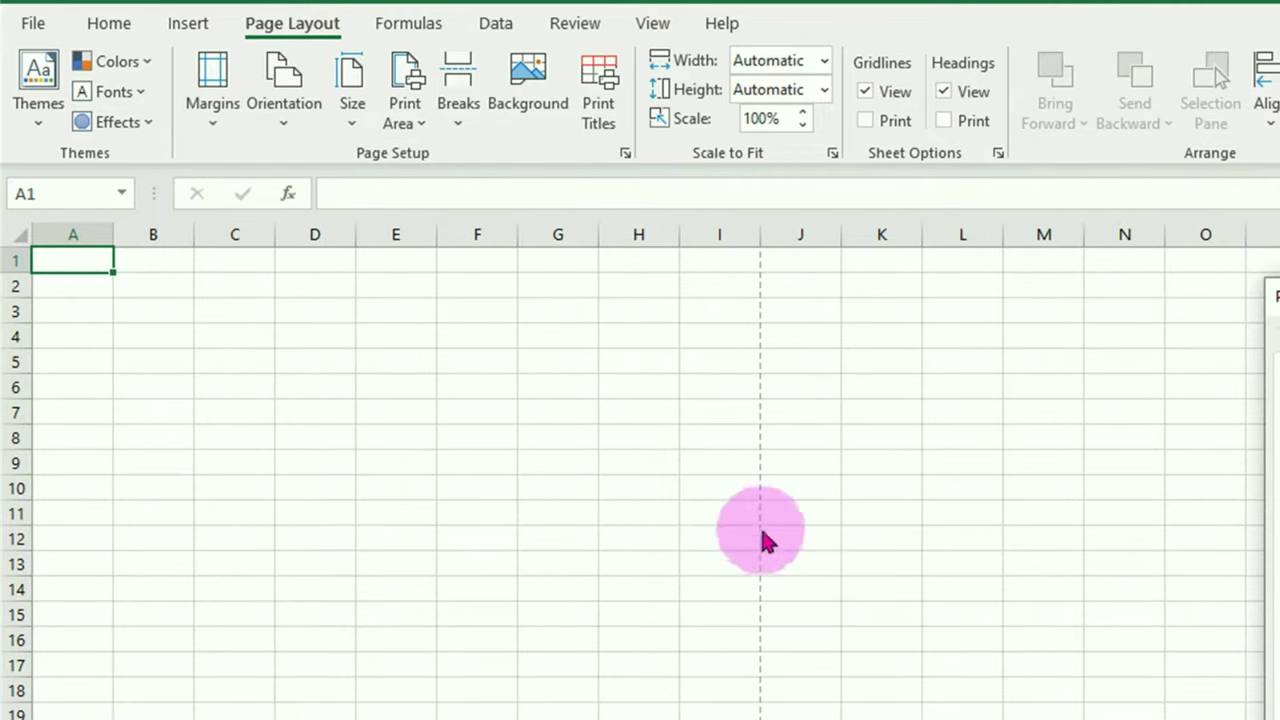
pyautogui.moveTo(1275, 296); pyautogui.dragTo(569, 290)
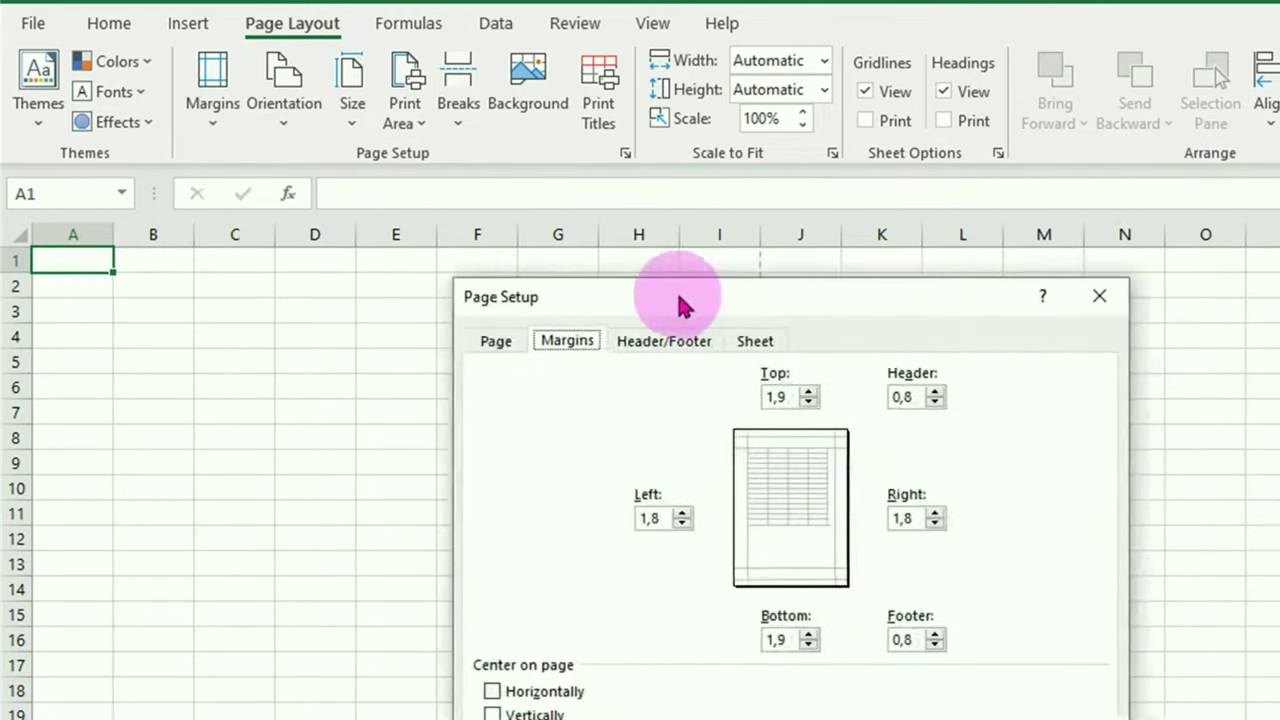
pyautogui.click(668, 386)
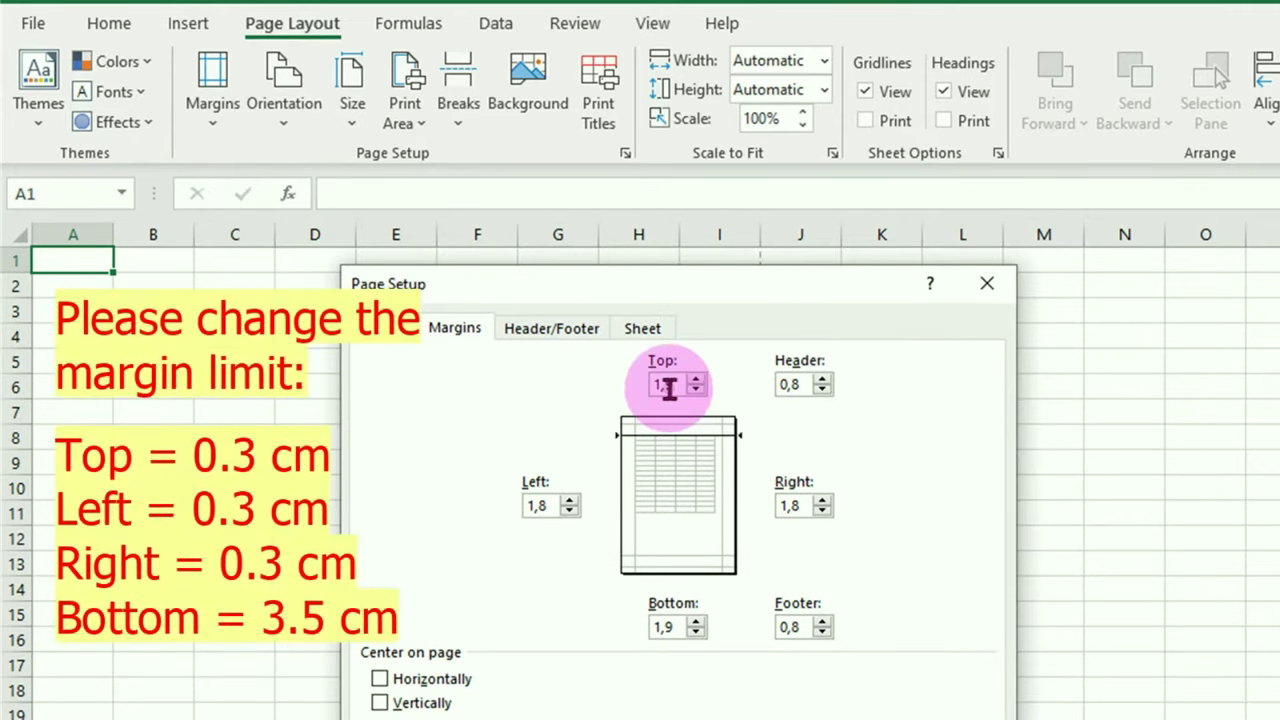
pyautogui.moveTo(679, 385); pyautogui.dragTo(651, 389)
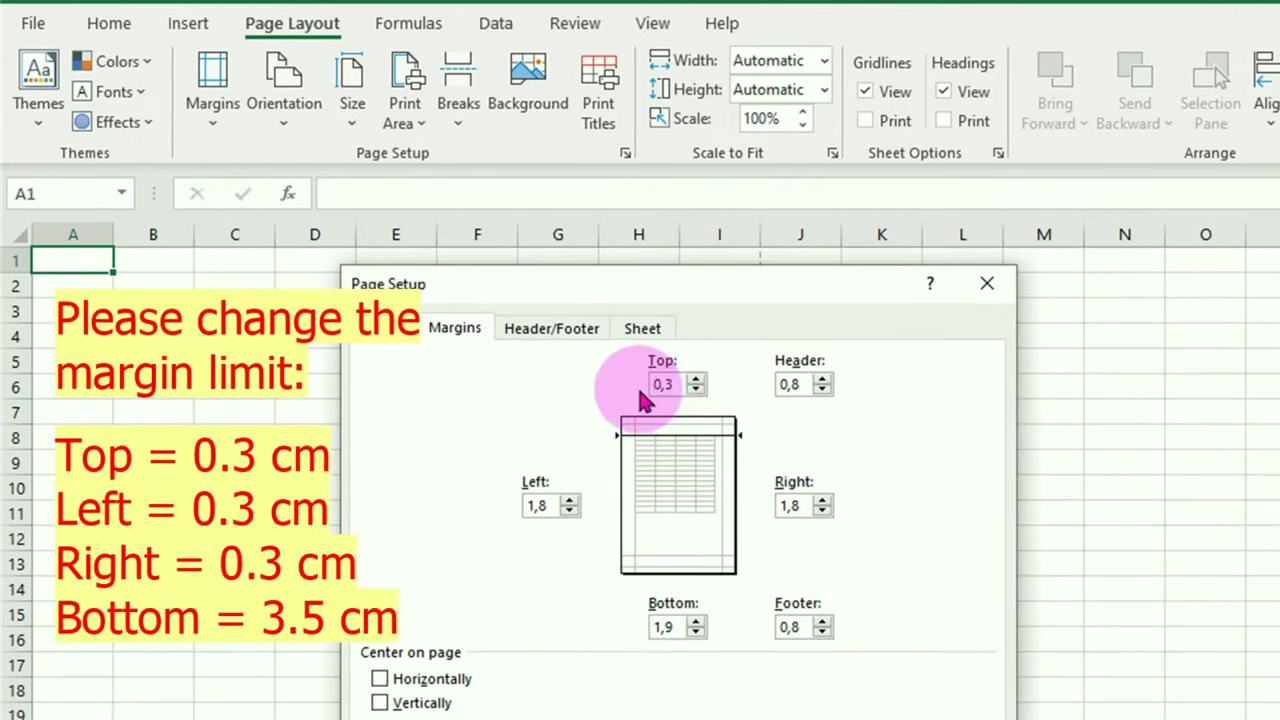
pyautogui.click(553, 505)
pyautogui.moveTo(553, 505); pyautogui.dragTo(497, 511)
pyautogui.write('0,3')
pyautogui.click(803, 505)
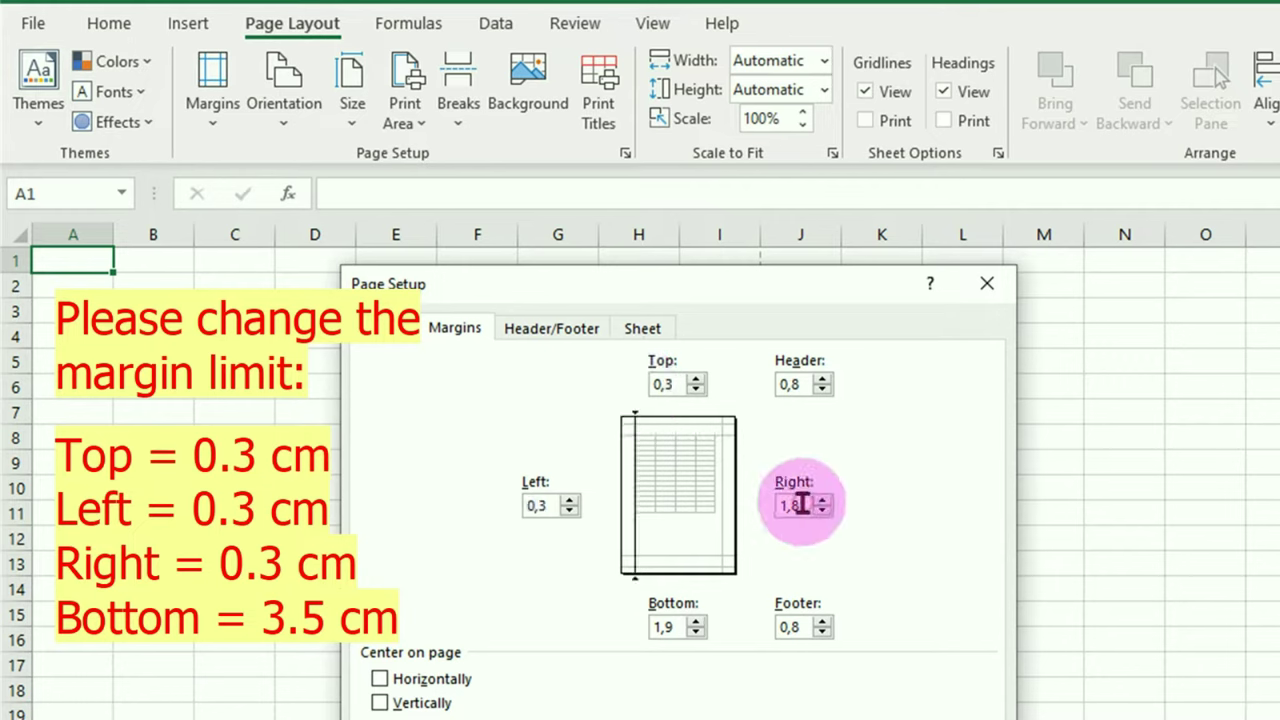
pyautogui.moveTo(803, 505); pyautogui.dragTo(753, 497)
pyautogui.write('0,3')
pyautogui.click(676, 625)
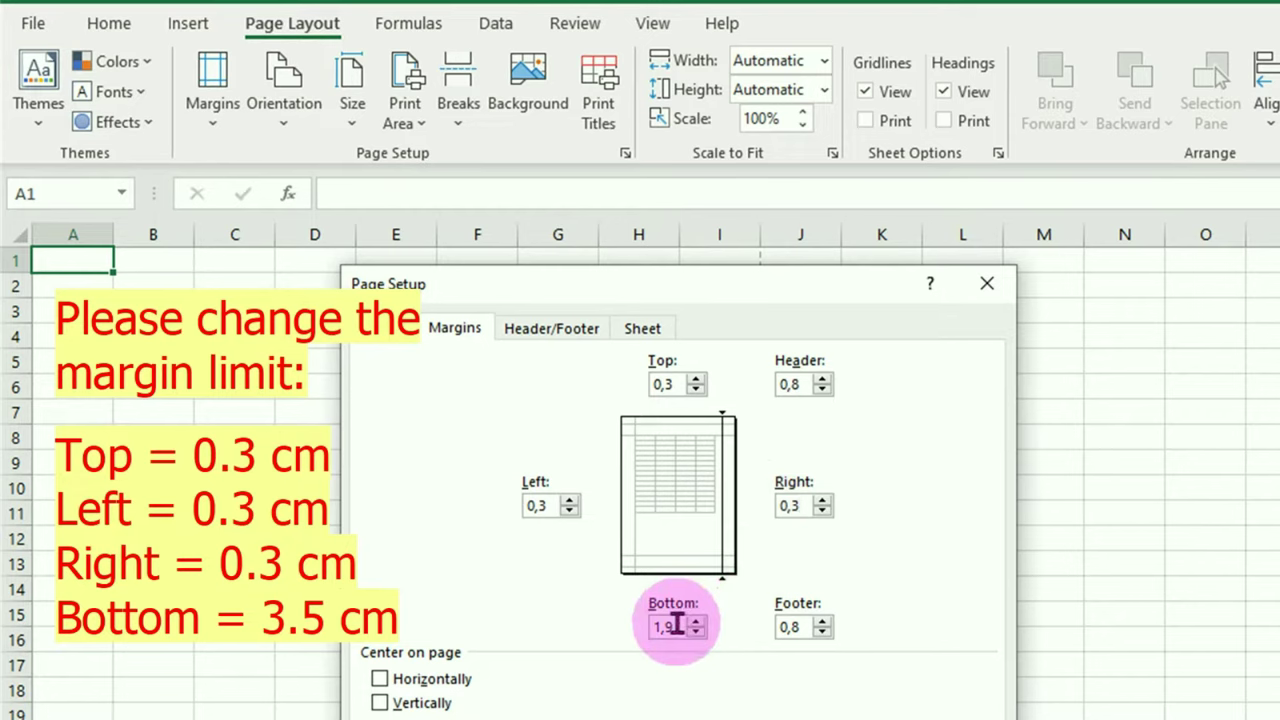
pyautogui.moveTo(676, 625); pyautogui.dragTo(615, 623)
pyautogui.write('3,5')
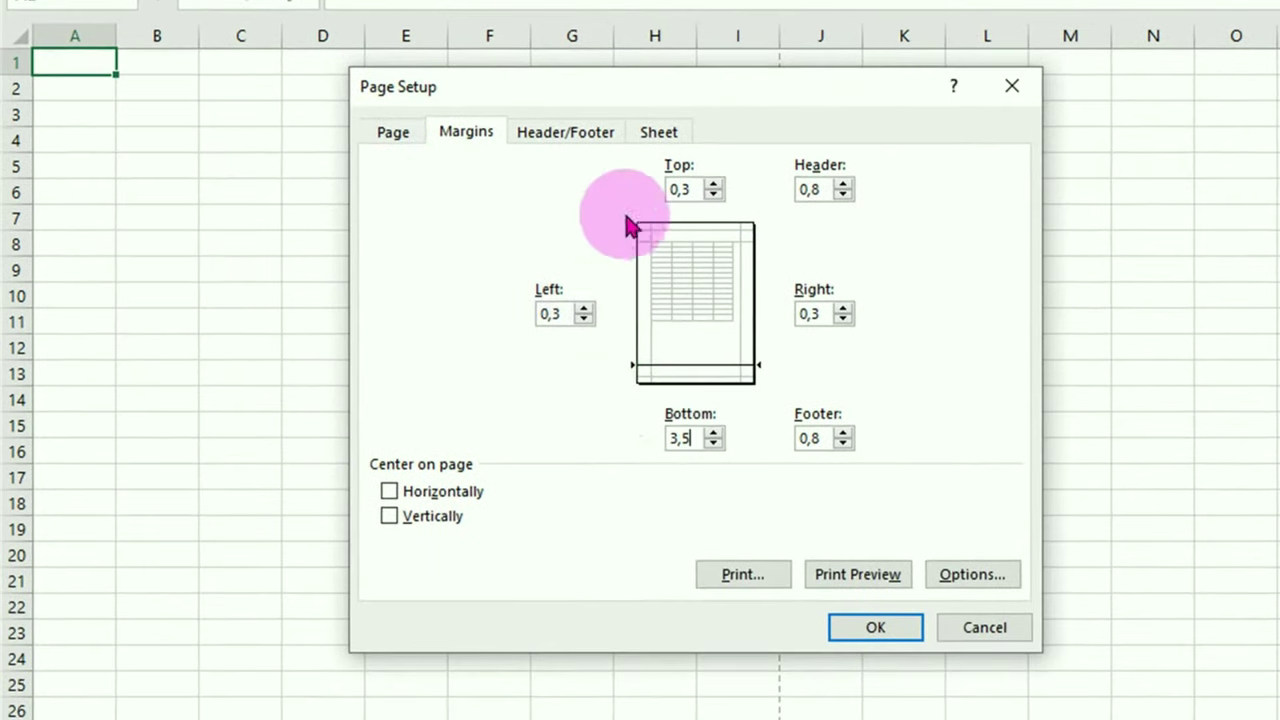
pyautogui.click(876, 627)
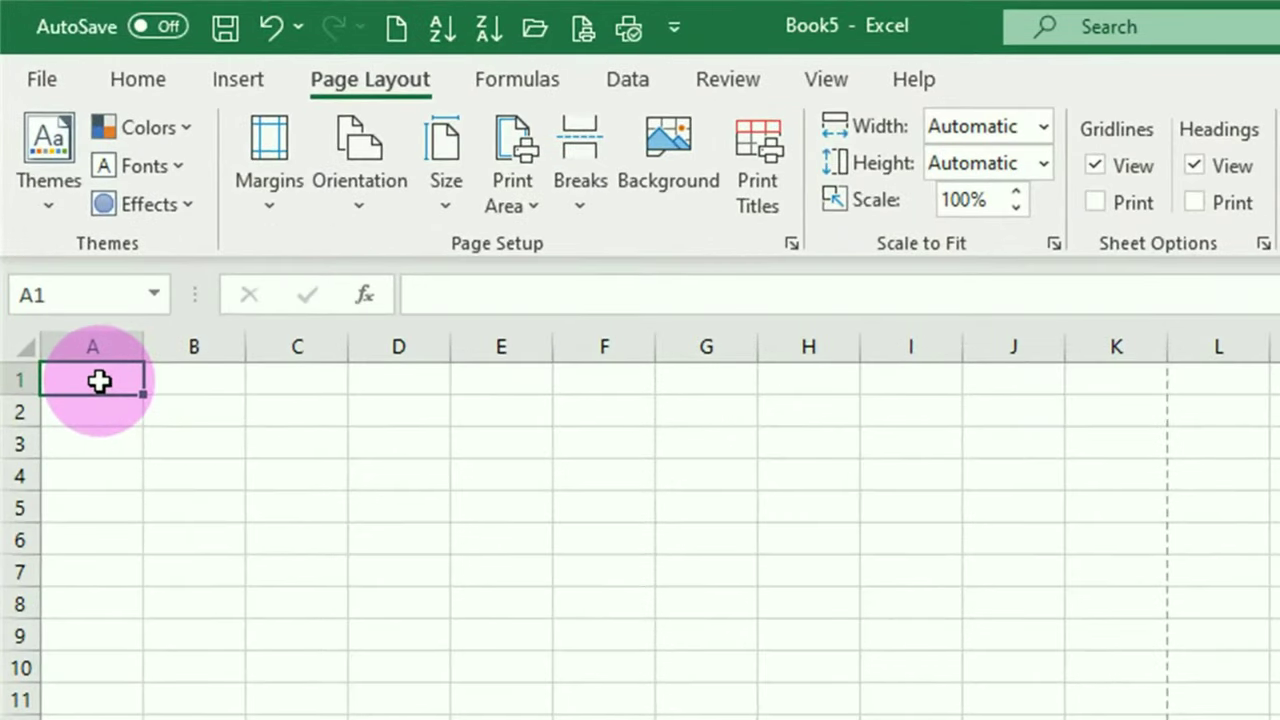
# Enter QUEUE NUMBER in A1, July 14, 2021 in A2 and 1 in A3
pyautogui.write('Q')
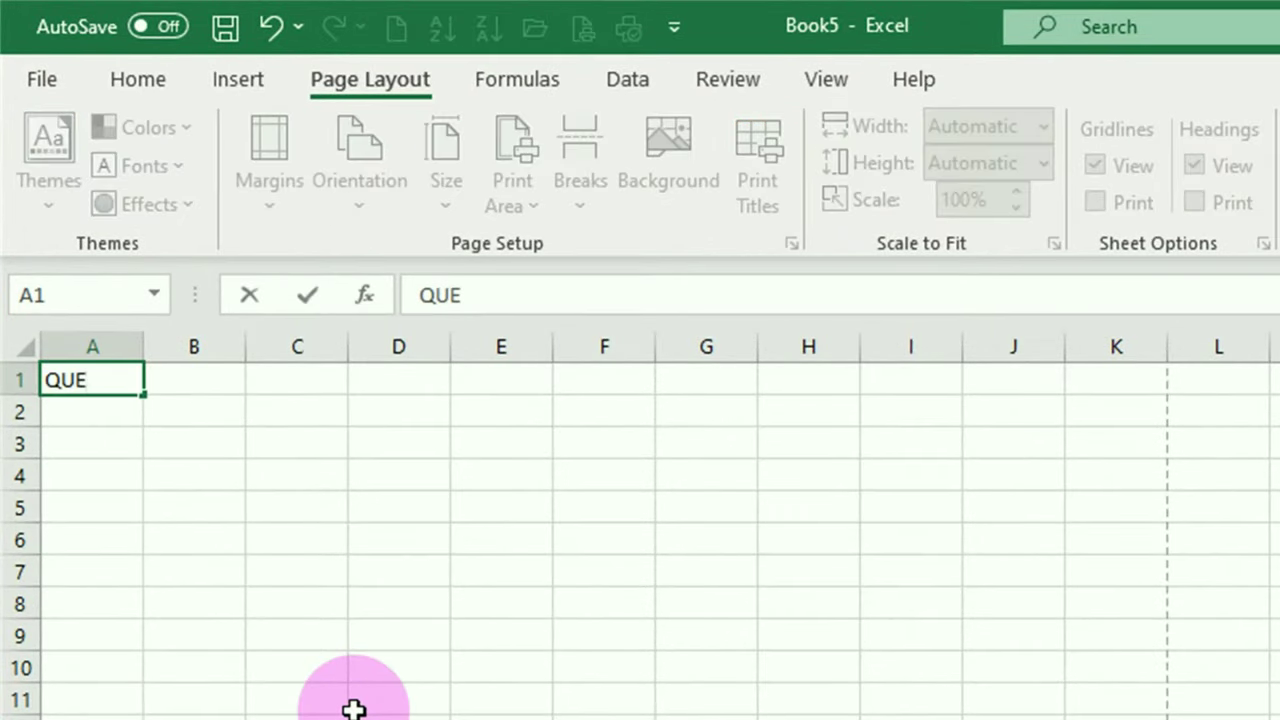
pyautogui.write('UE NUMBER')
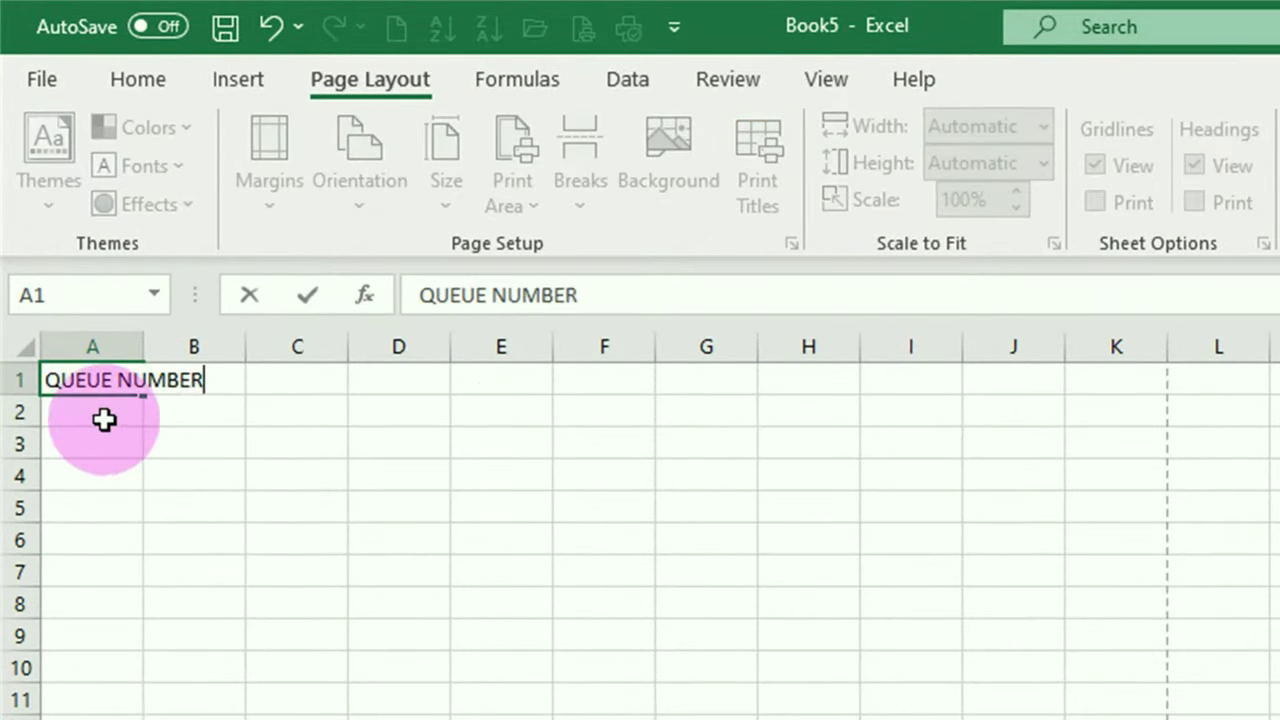
pyautogui.click(103, 415)
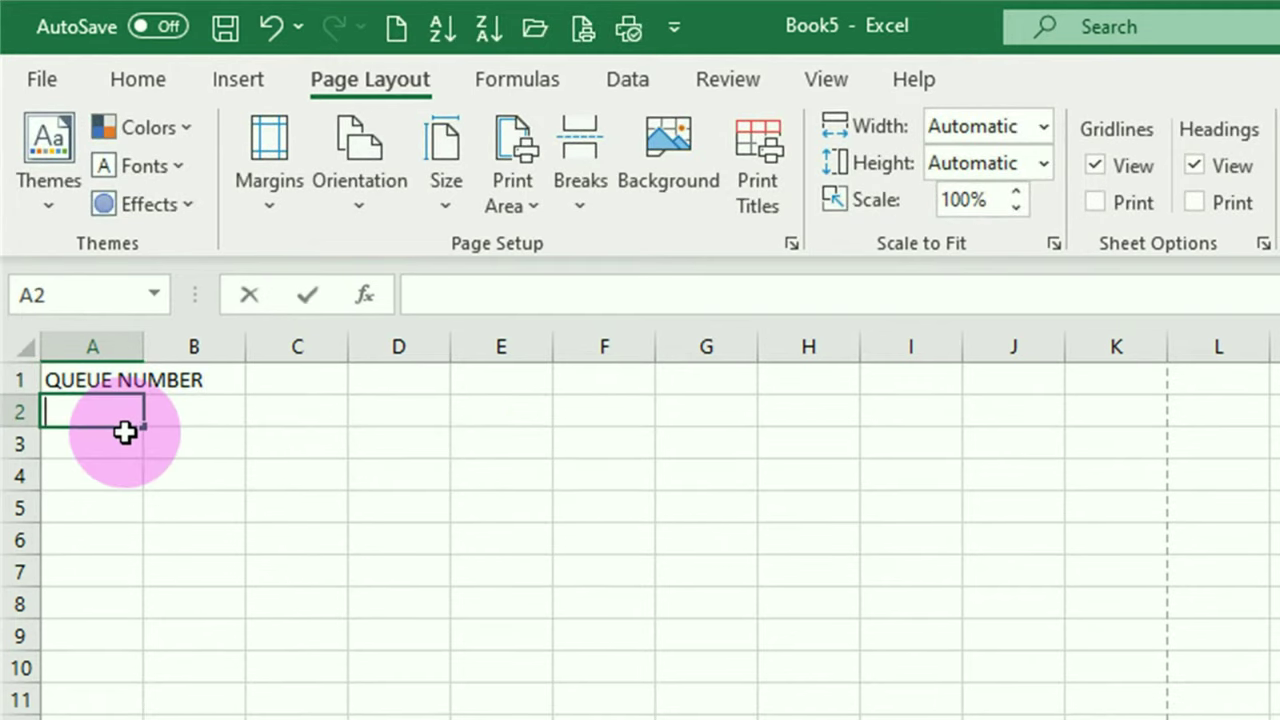
pyautogui.write('July 14, 2021')
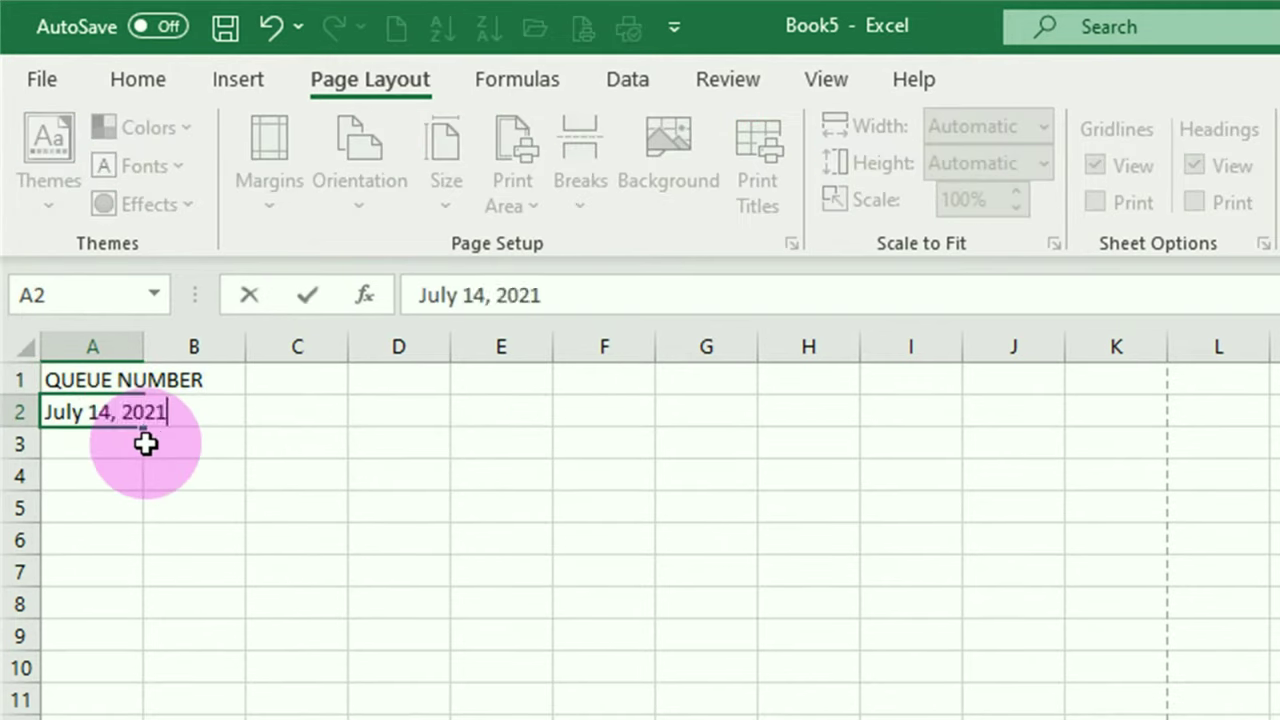
pyautogui.click(89, 446)
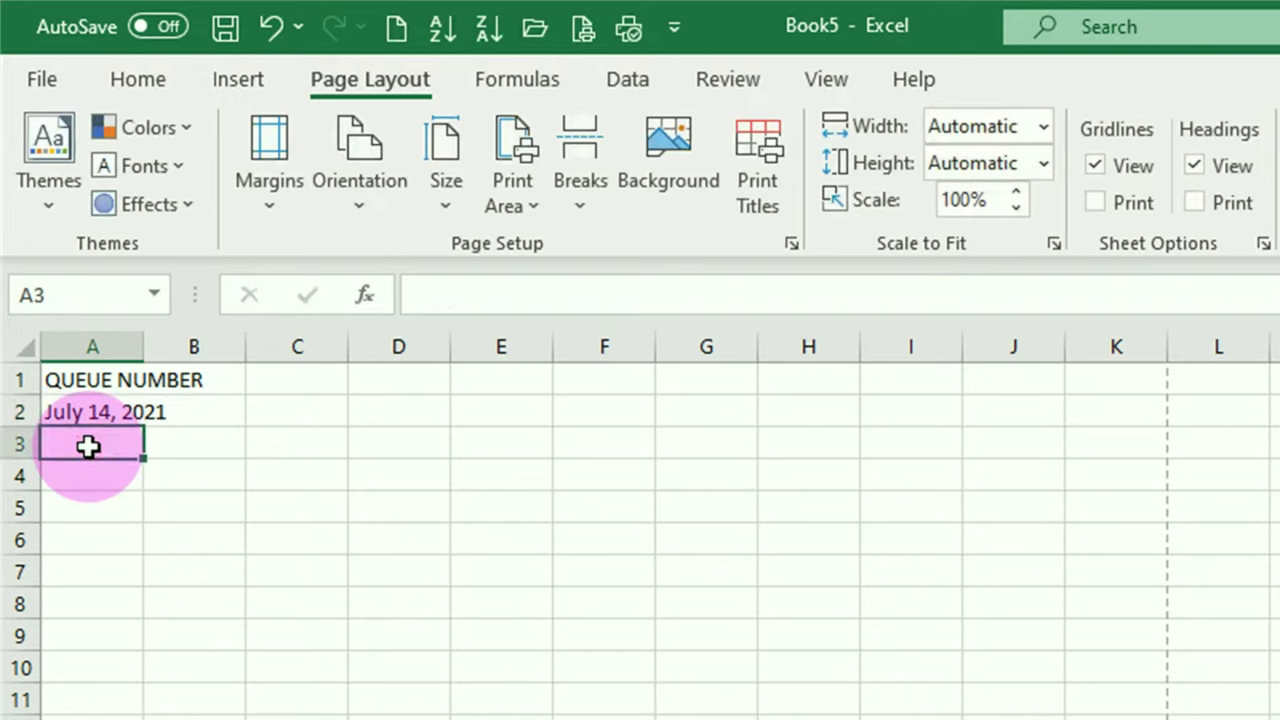
pyautogui.write('1')
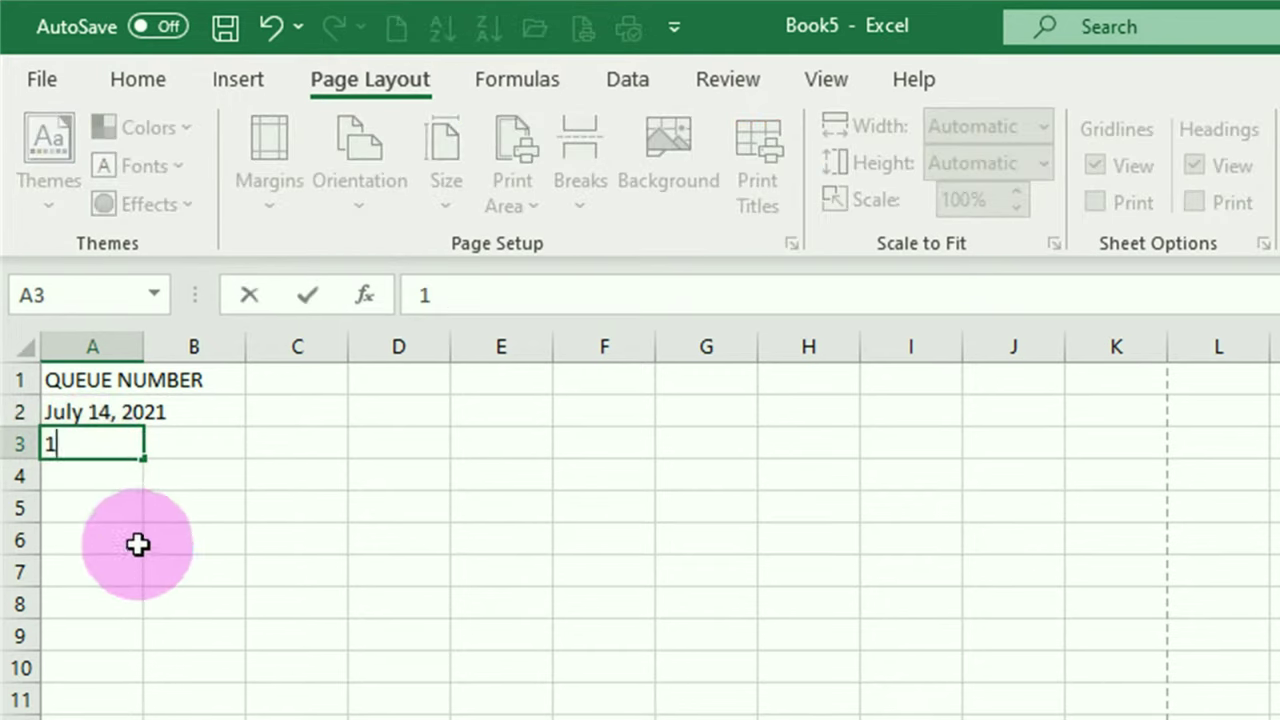
pyautogui.press('Return')
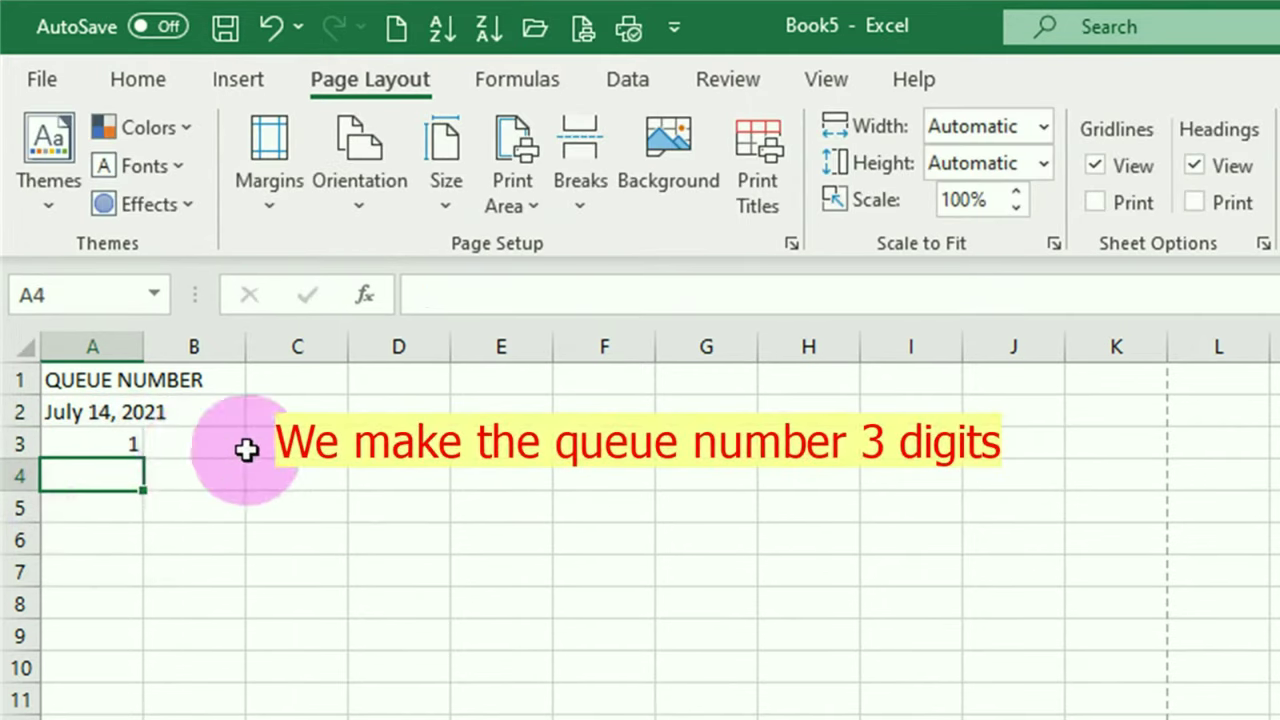
pyautogui.click(104, 446)
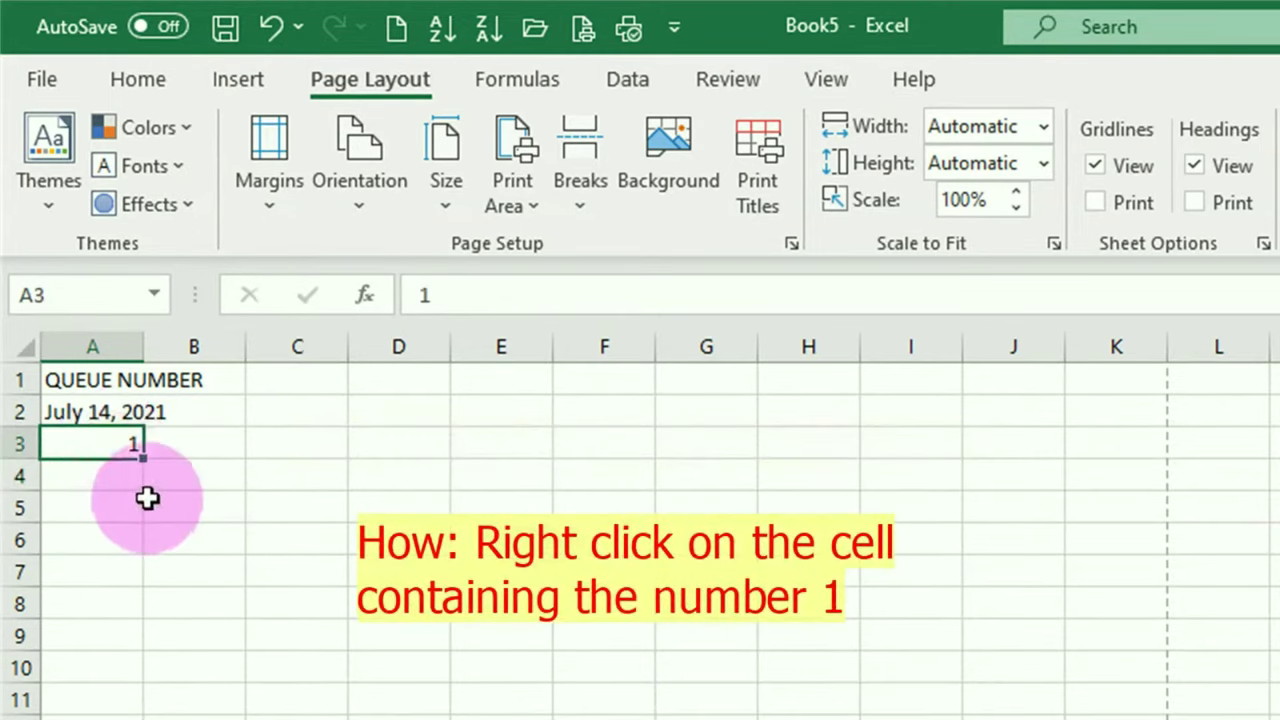
pyautogui.rightClick(94, 441)
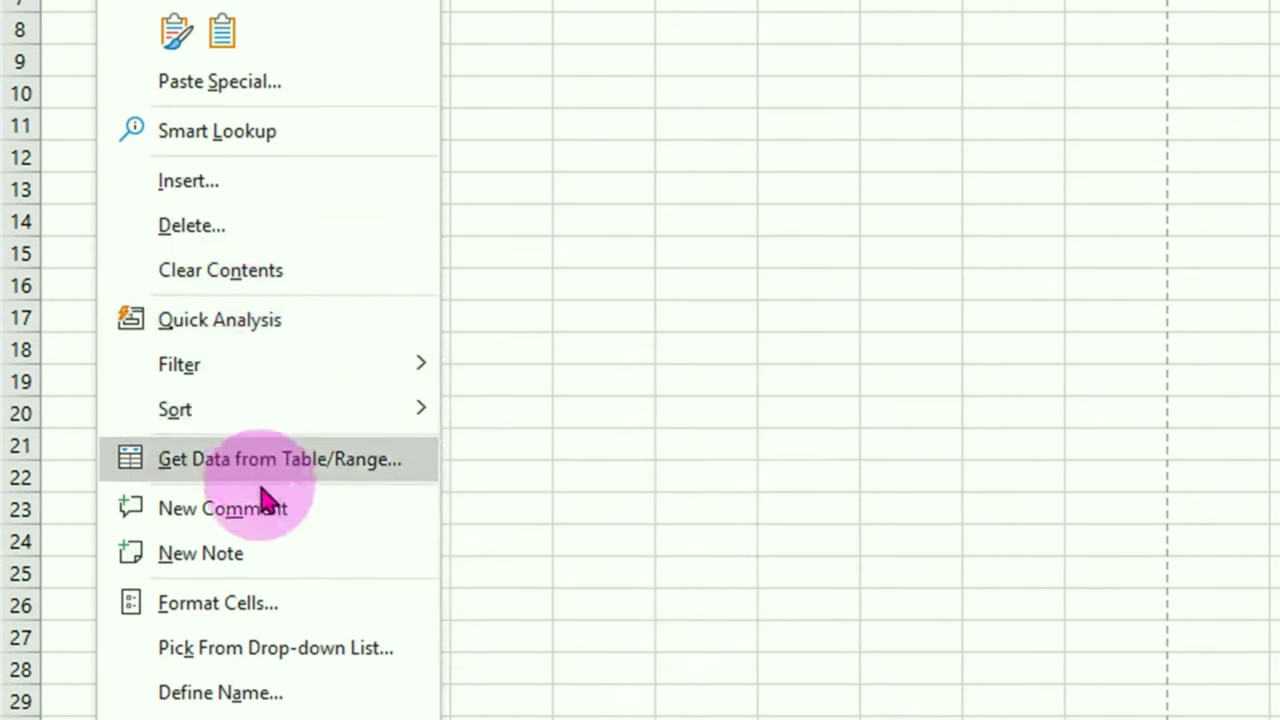
# Apply the custom number format 000 to A3 so it shows 001
pyautogui.click(200, 603)
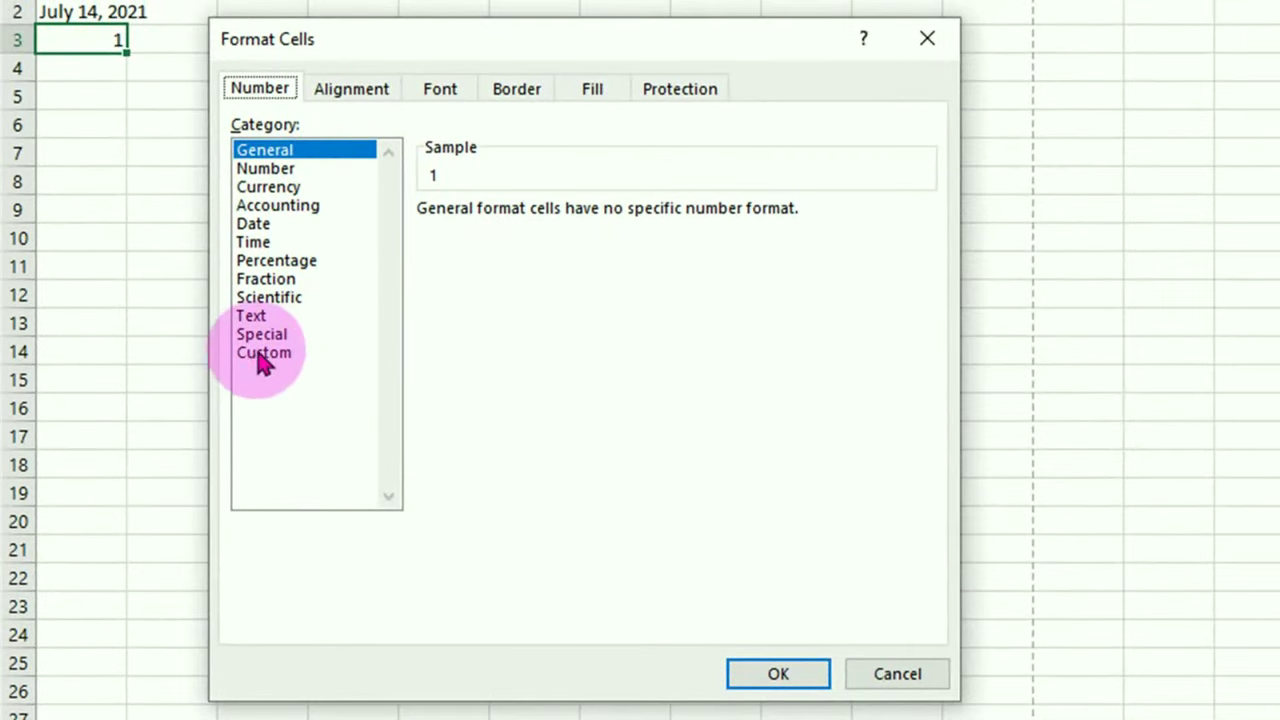
pyautogui.click(266, 356)
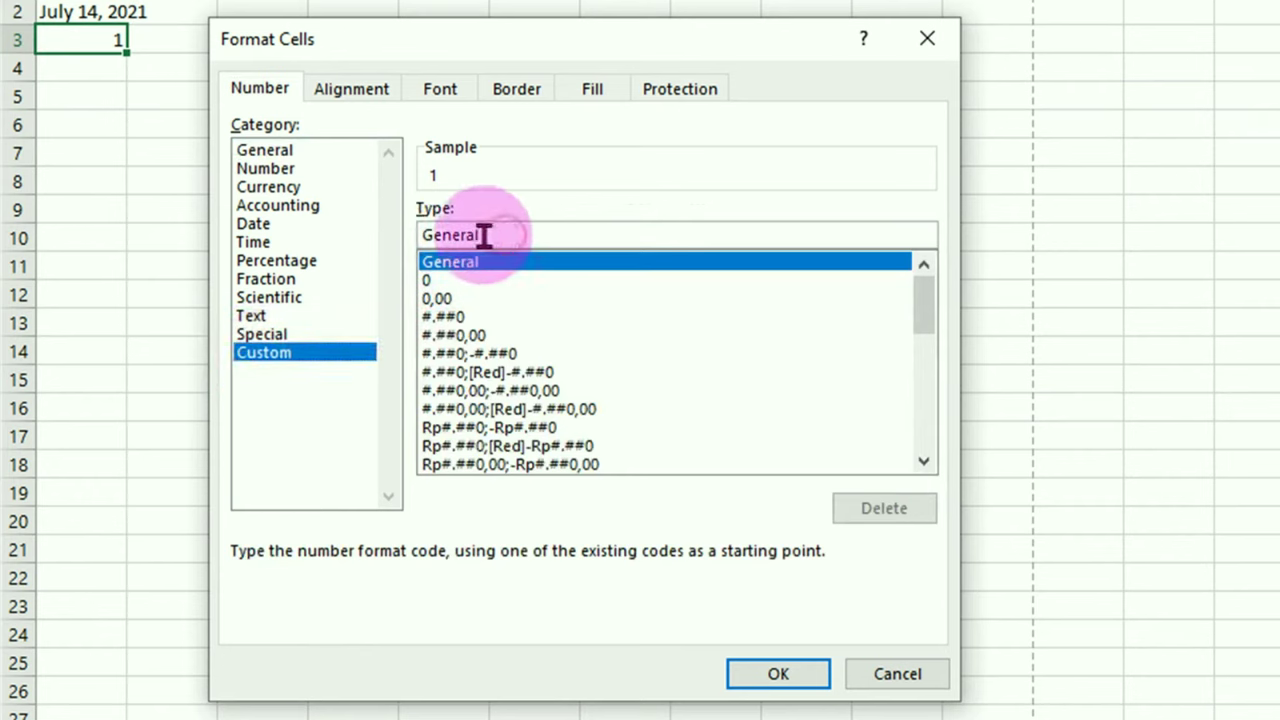
pyautogui.moveTo(486, 235); pyautogui.dragTo(409, 235)
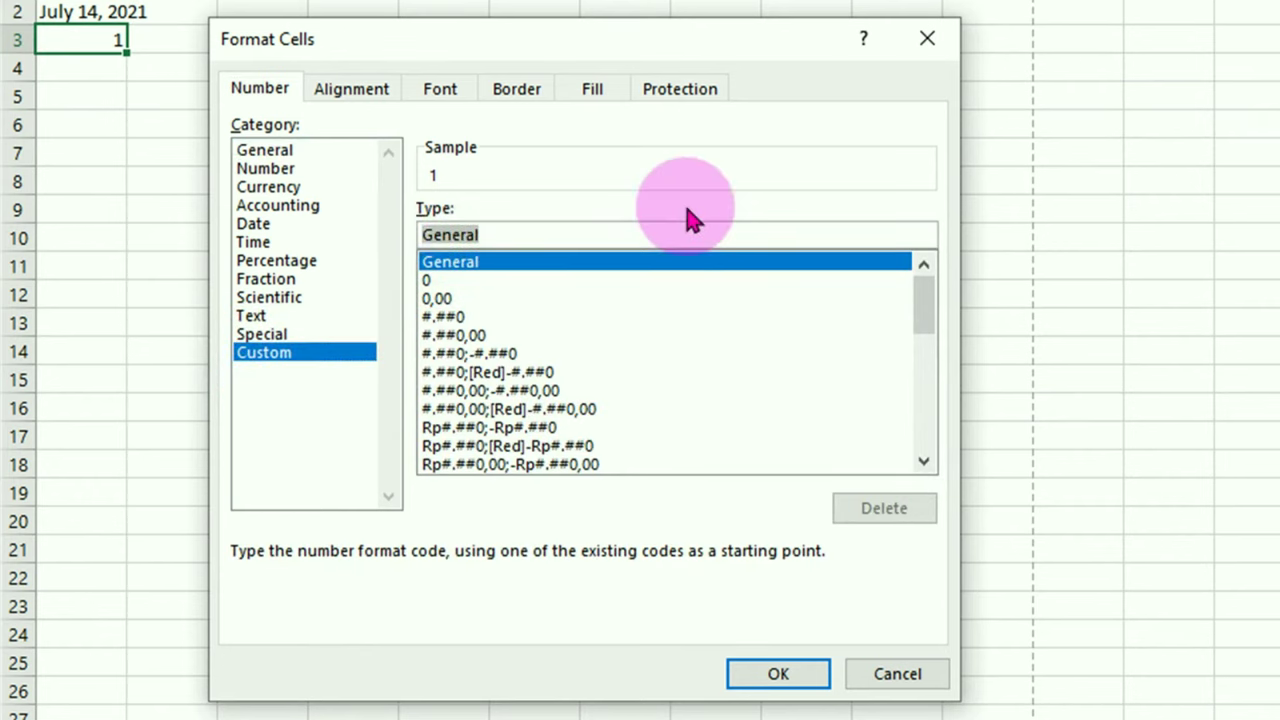
pyautogui.write('000')
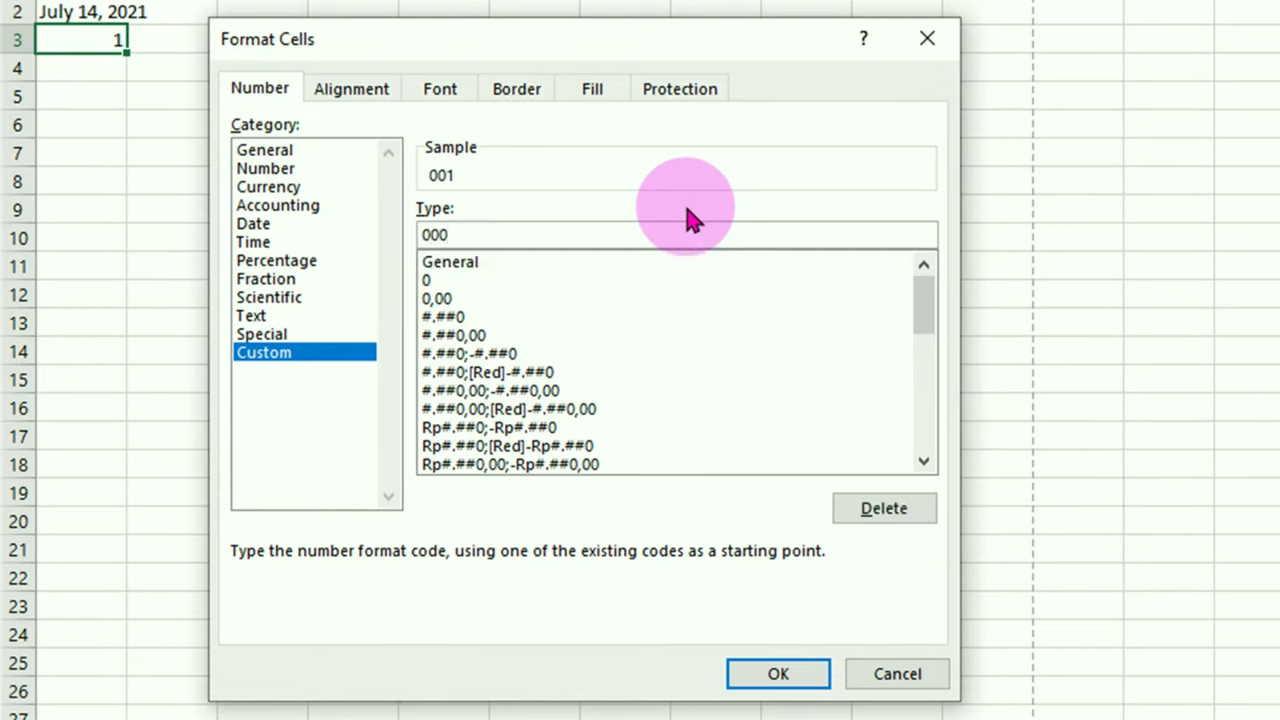
pyautogui.click(780, 675)
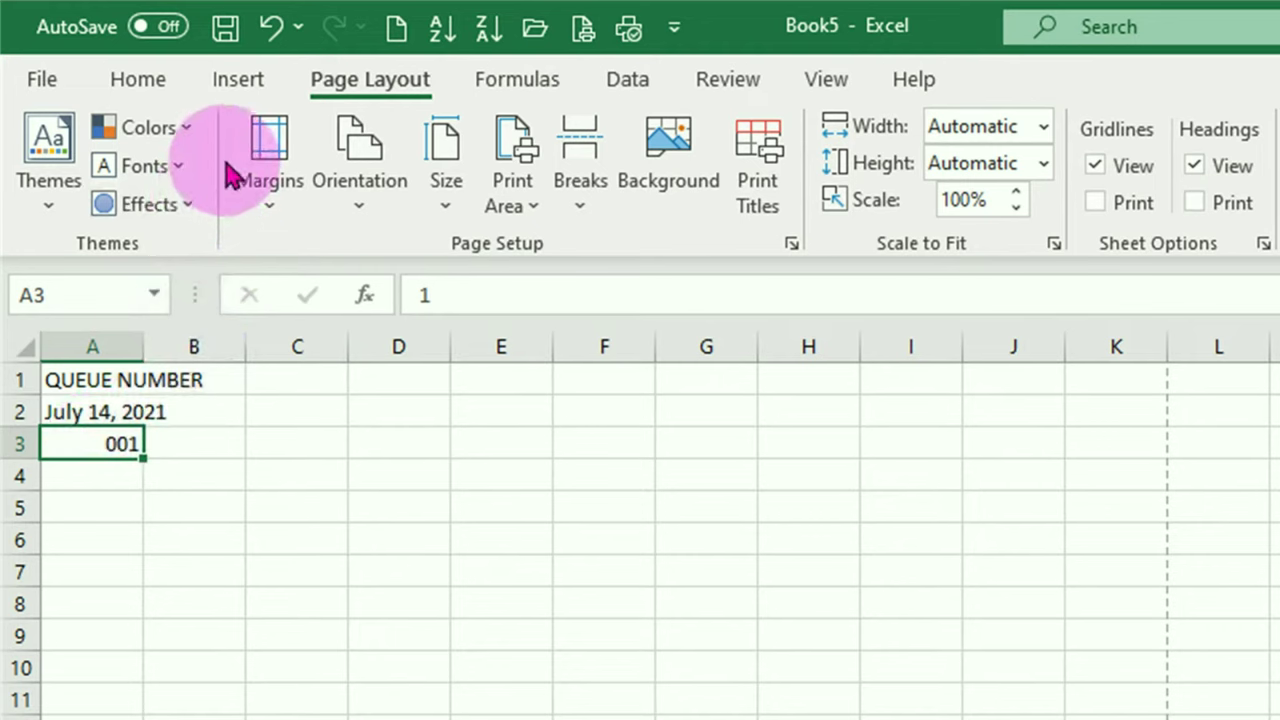
# Make the number 001 in A3 60 pt and bold
pyautogui.click(141, 86)
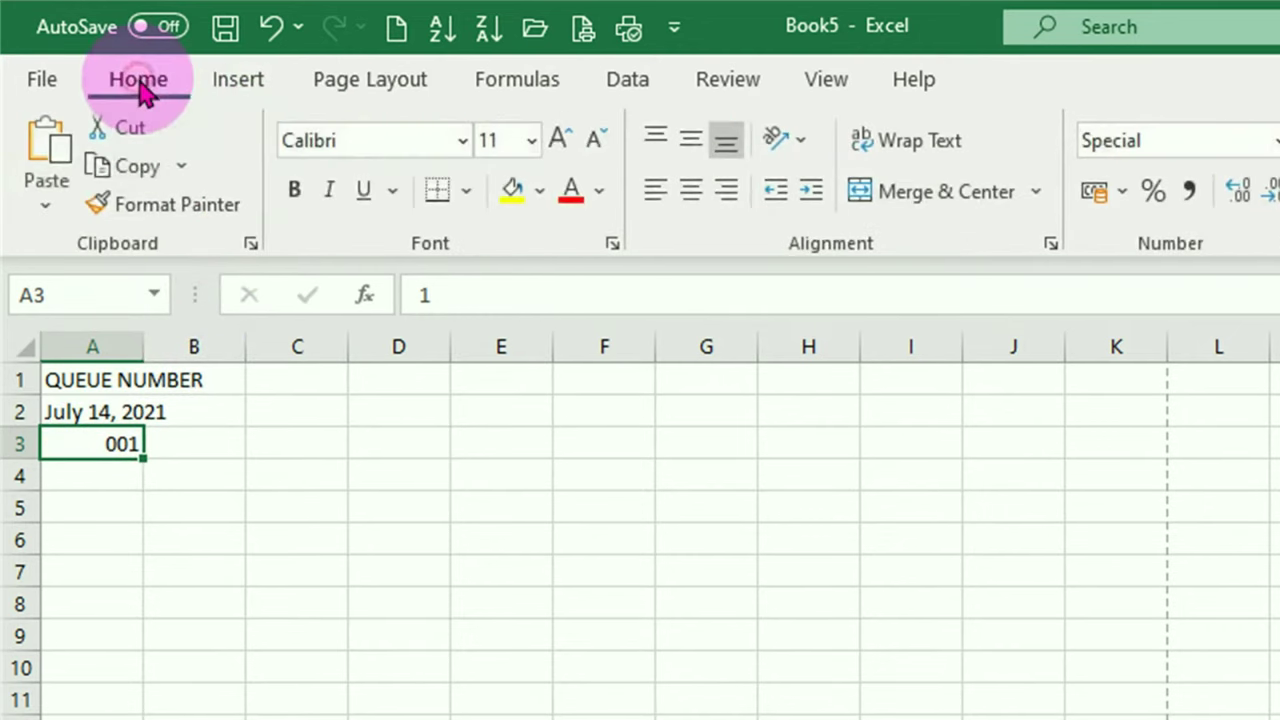
pyautogui.click(531, 143)
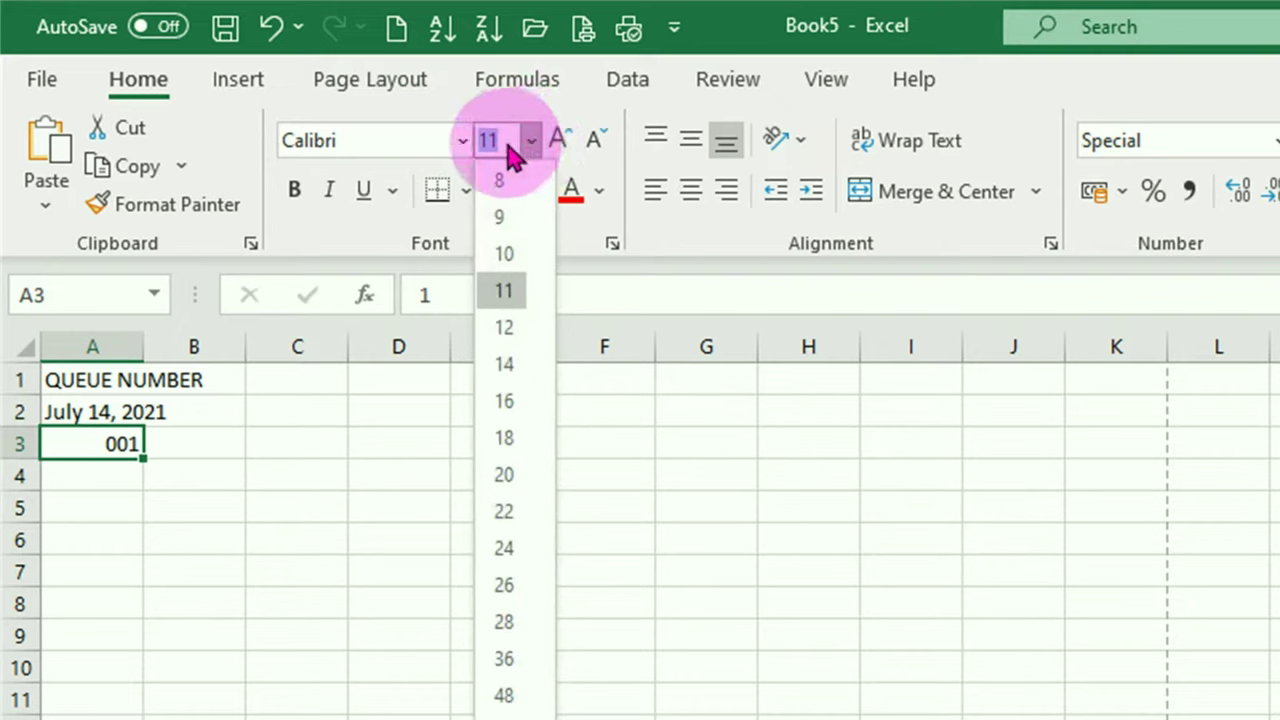
pyautogui.moveTo(509, 152); pyautogui.dragTo(470, 152)
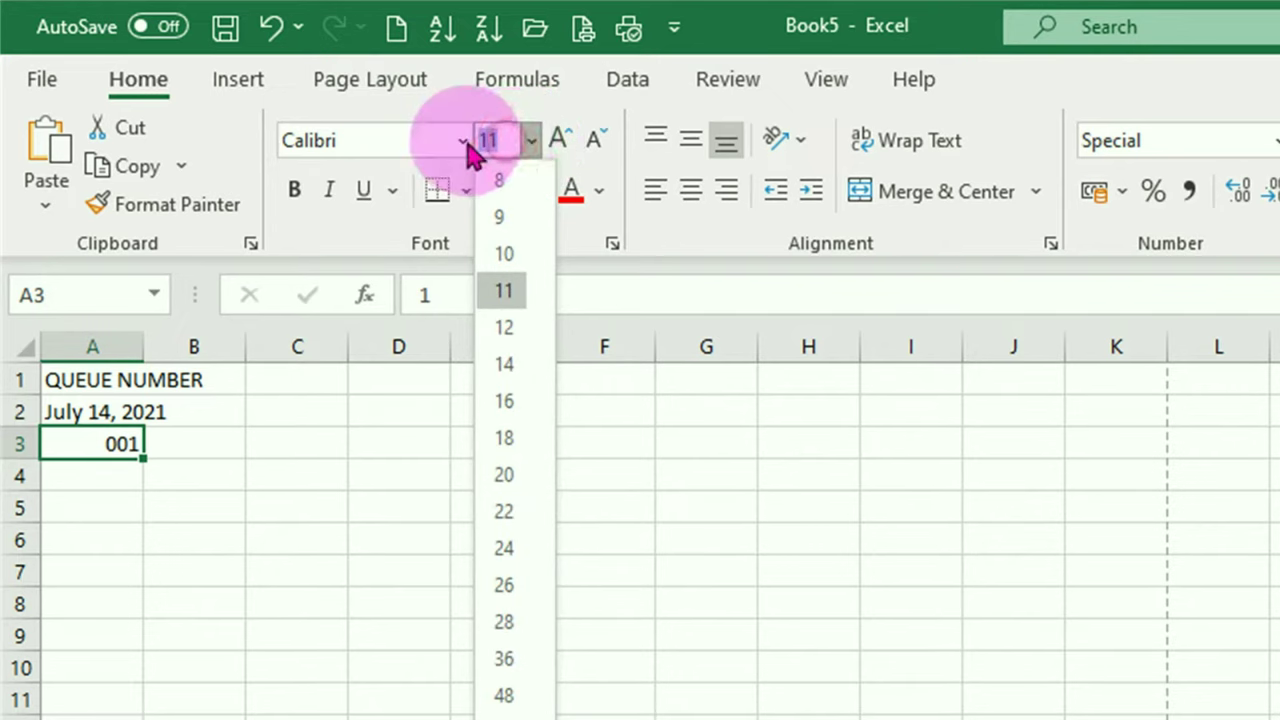
pyautogui.write('60')
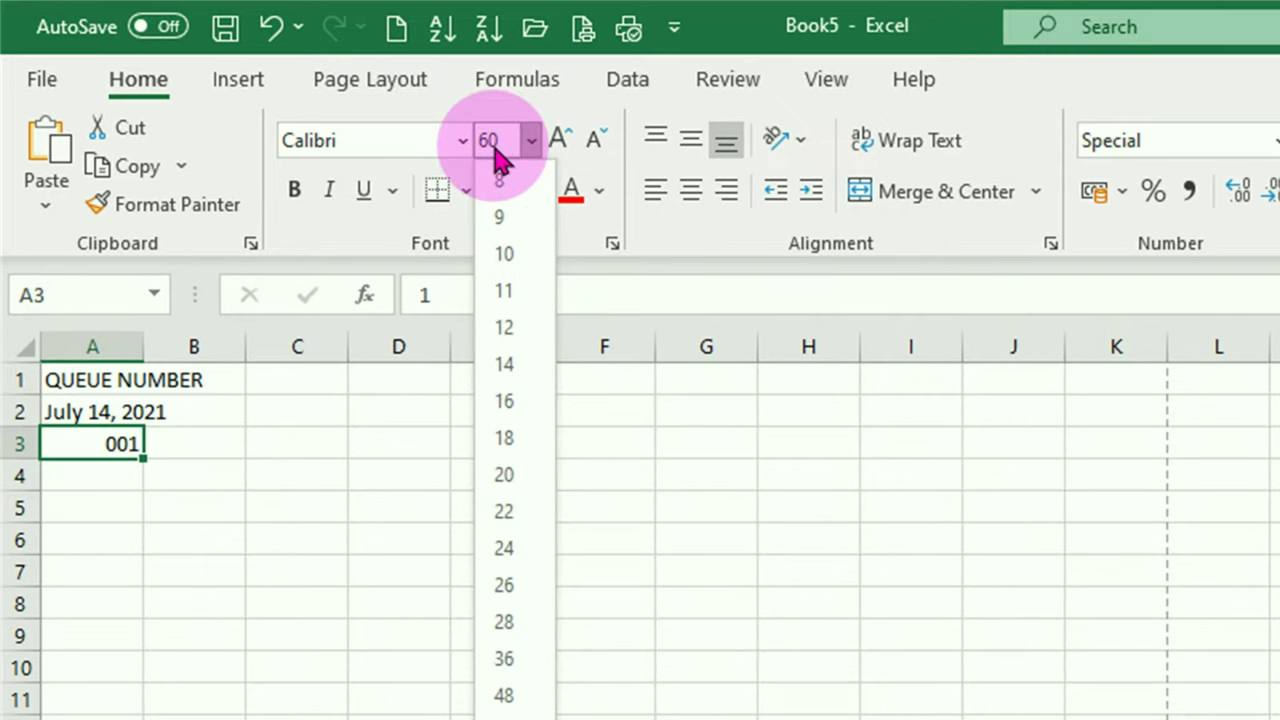
pyautogui.press('Return')
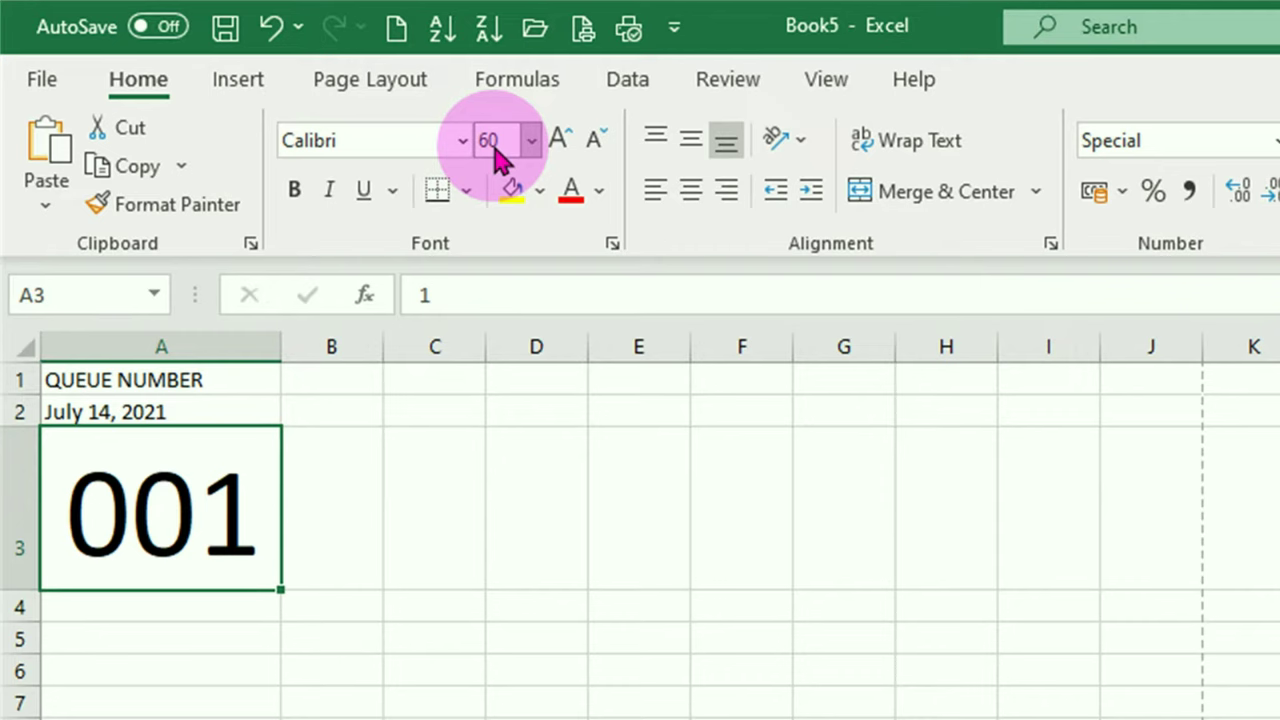
pyautogui.click(295, 192)
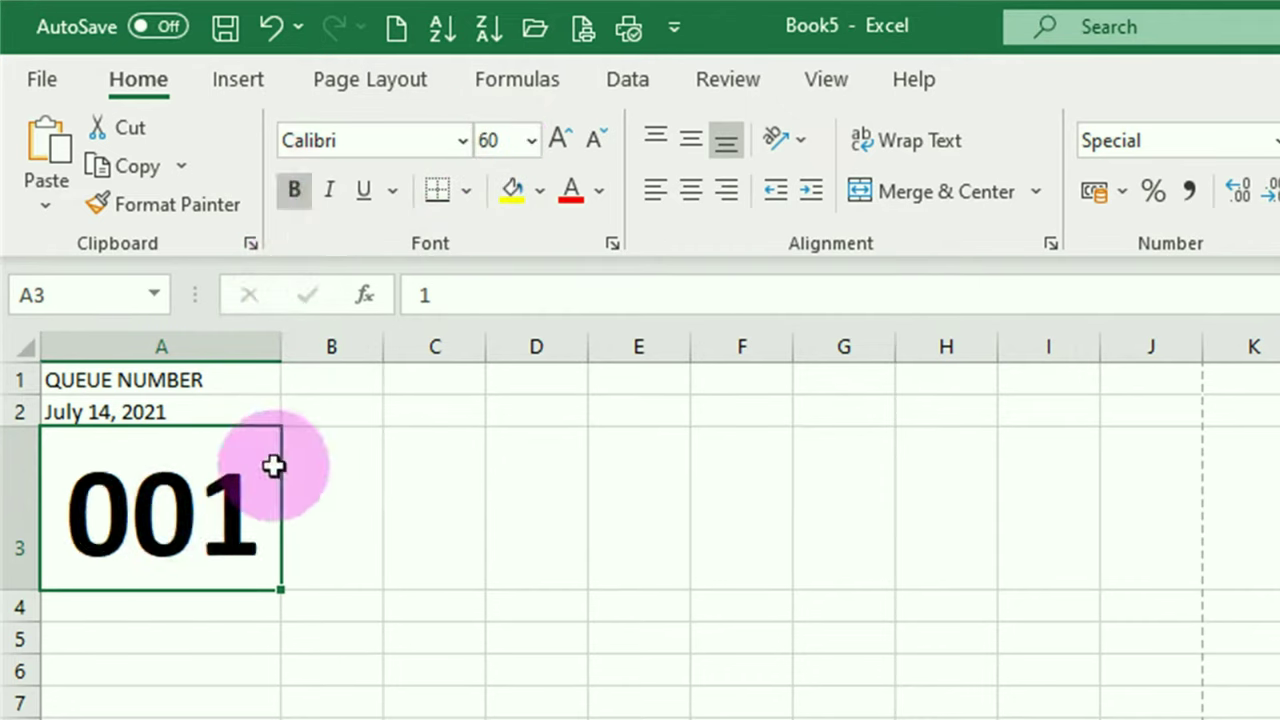
# Set the header and date in A1:A2 to 16 pt and bold the QUEUE NUMBER header
pyautogui.moveTo(189, 380); pyautogui.dragTo(186, 402)
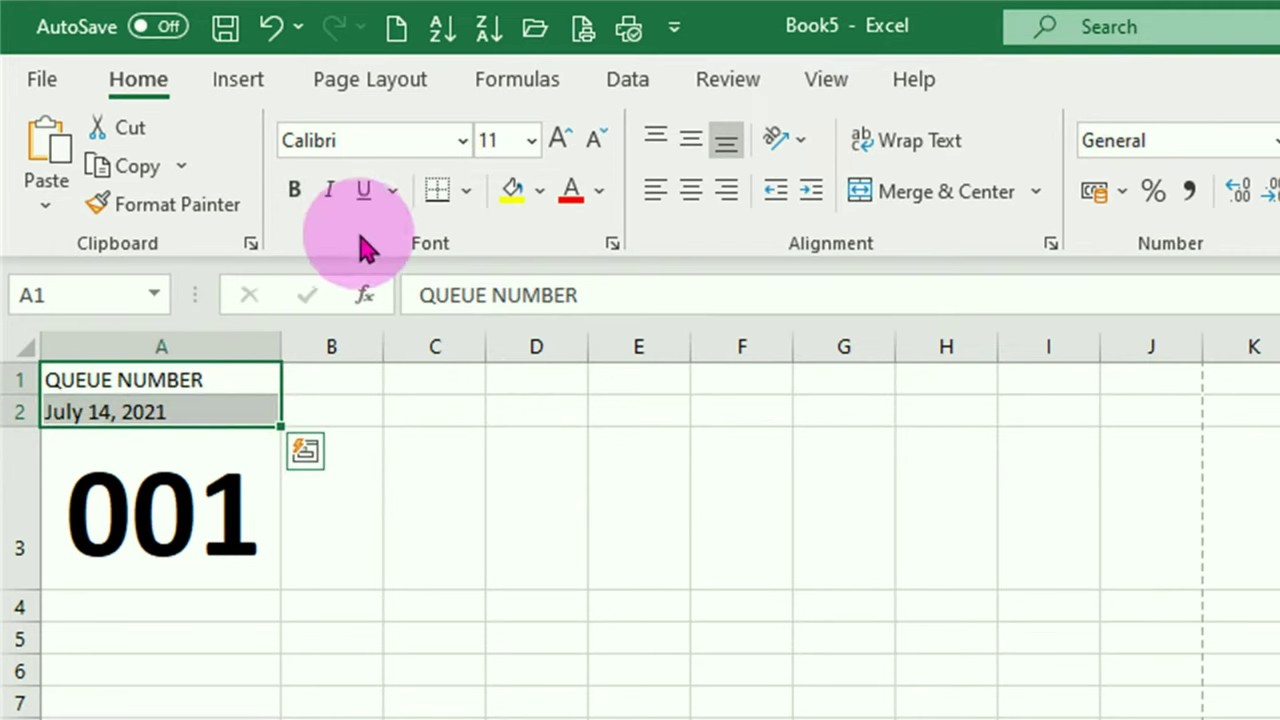
pyautogui.click(533, 143)
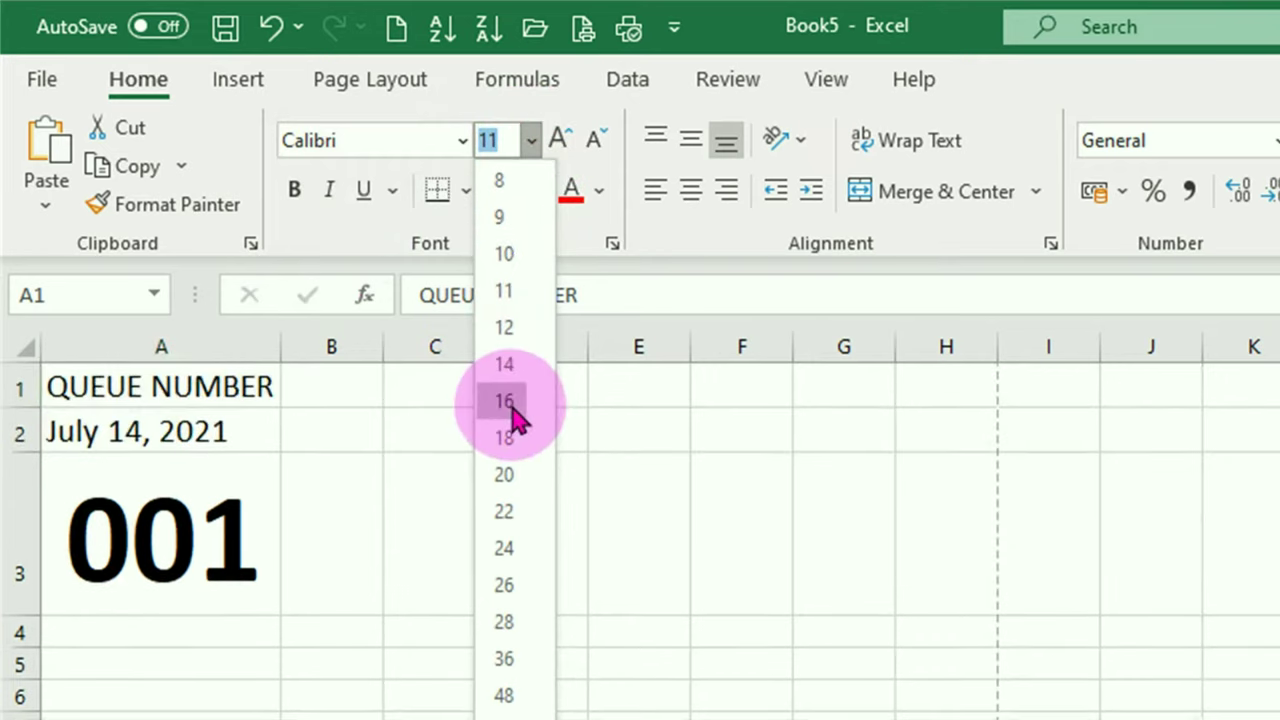
pyautogui.click(504, 401)
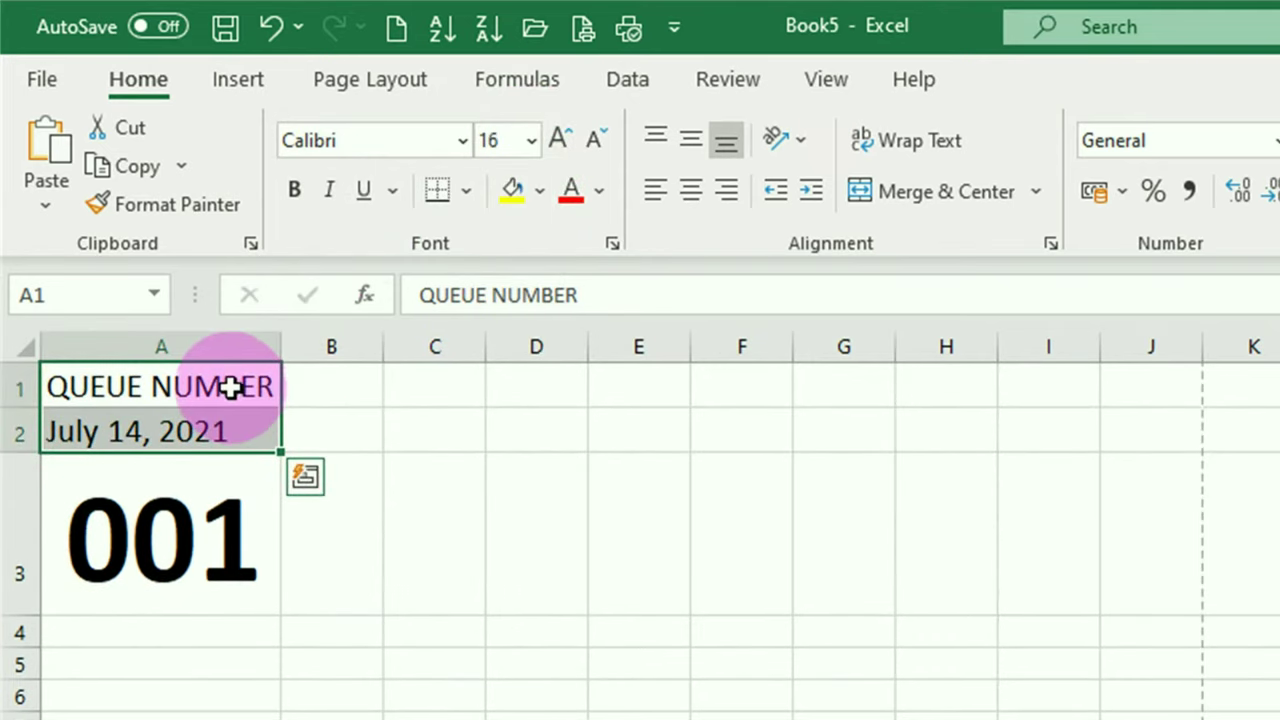
pyautogui.click(200, 385)
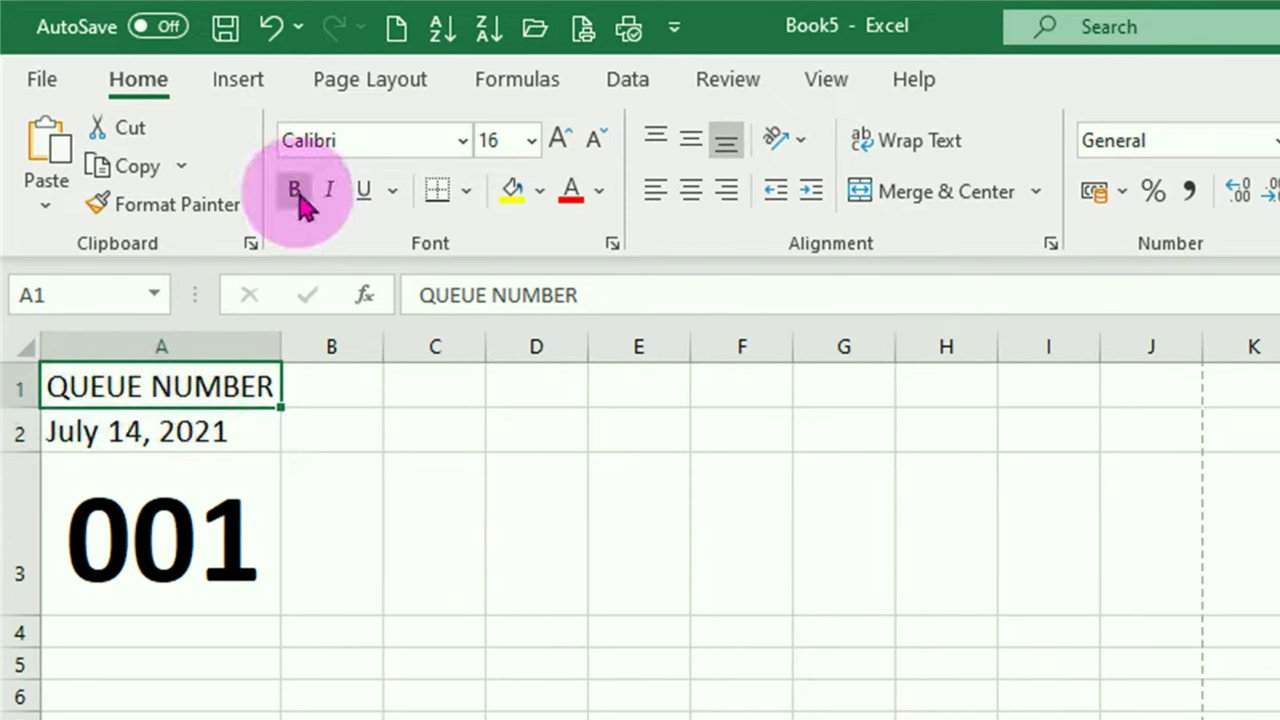
pyautogui.click(296, 192)
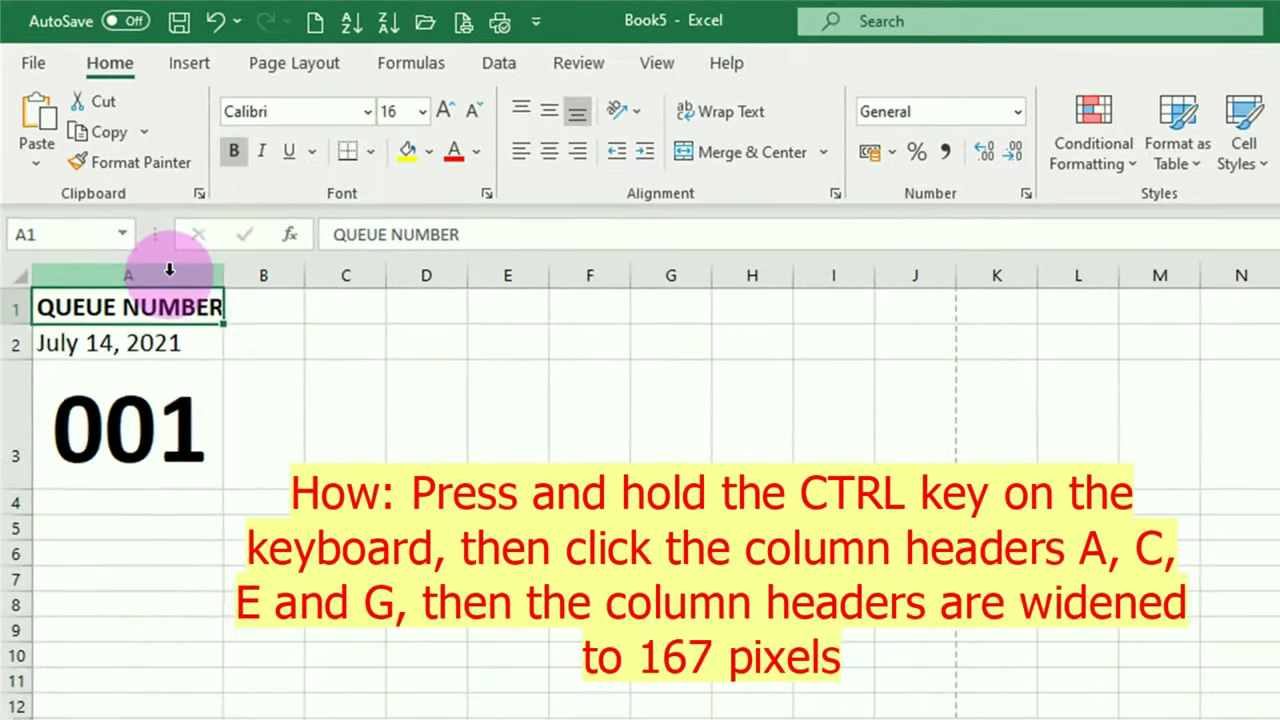
# Widen columns A, C, E and G together to 167 pixels
pyautogui.click(169, 275)
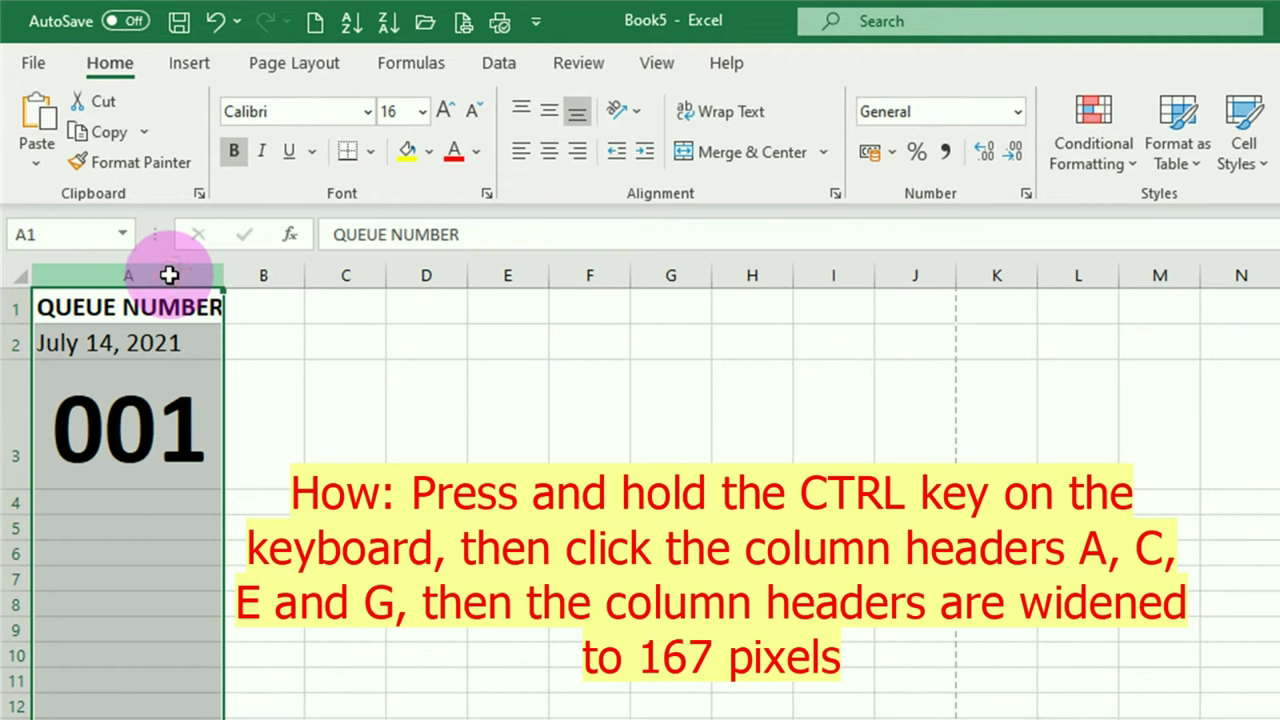
pyautogui.keyDown('ctrl'); pyautogui.click(347, 274); pyautogui.keyUp('ctrl')
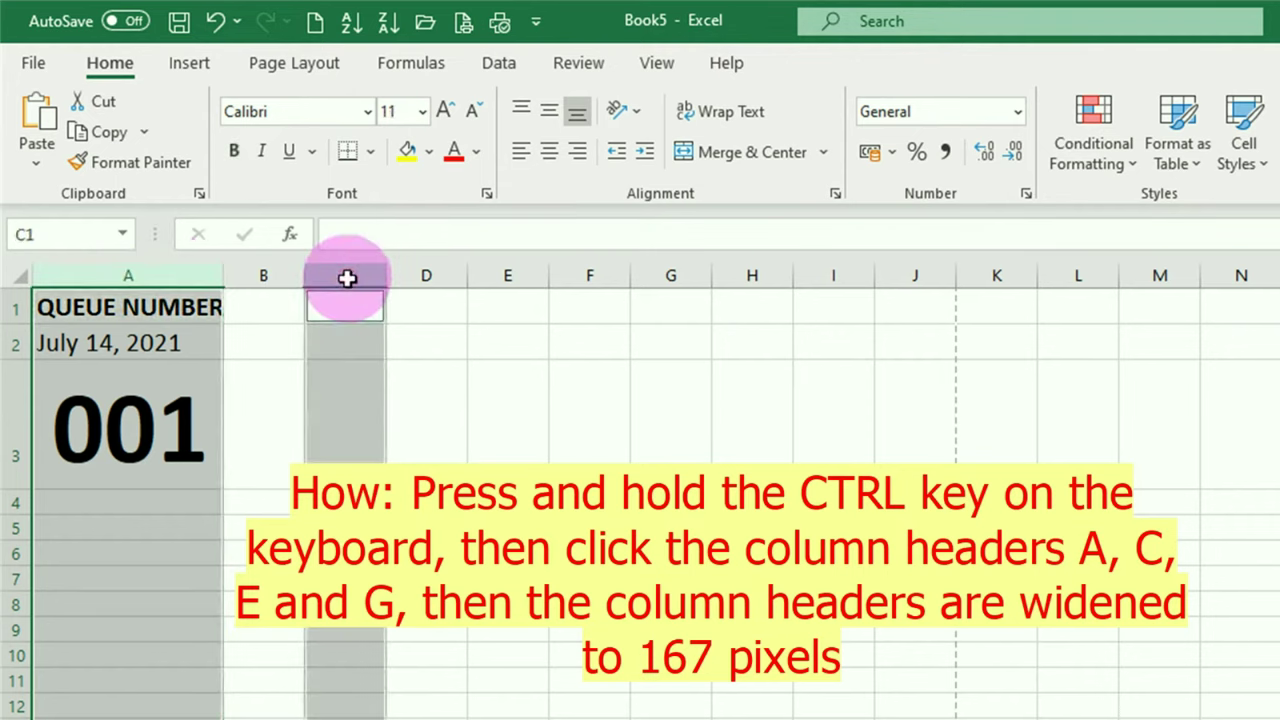
pyautogui.keyDown('ctrl'); pyautogui.click(512, 270); pyautogui.keyUp('ctrl')
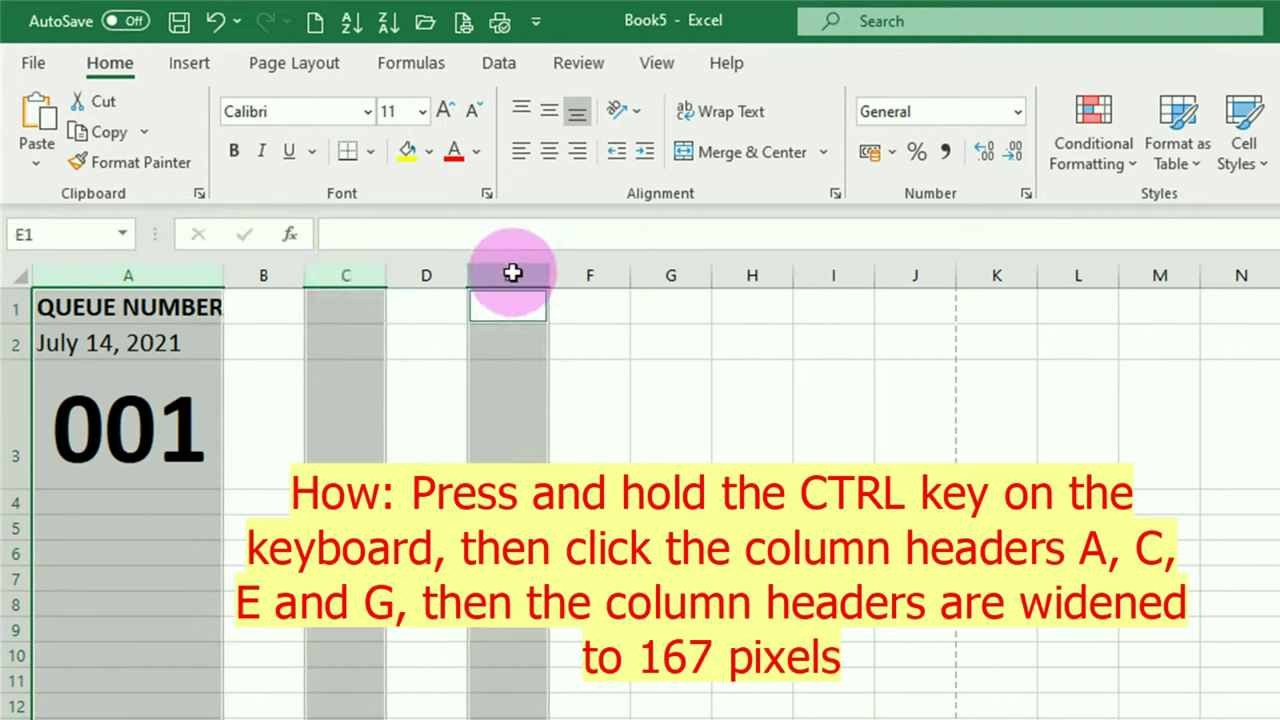
pyautogui.keyDown('ctrl'); pyautogui.click(689, 273); pyautogui.keyUp('ctrl')
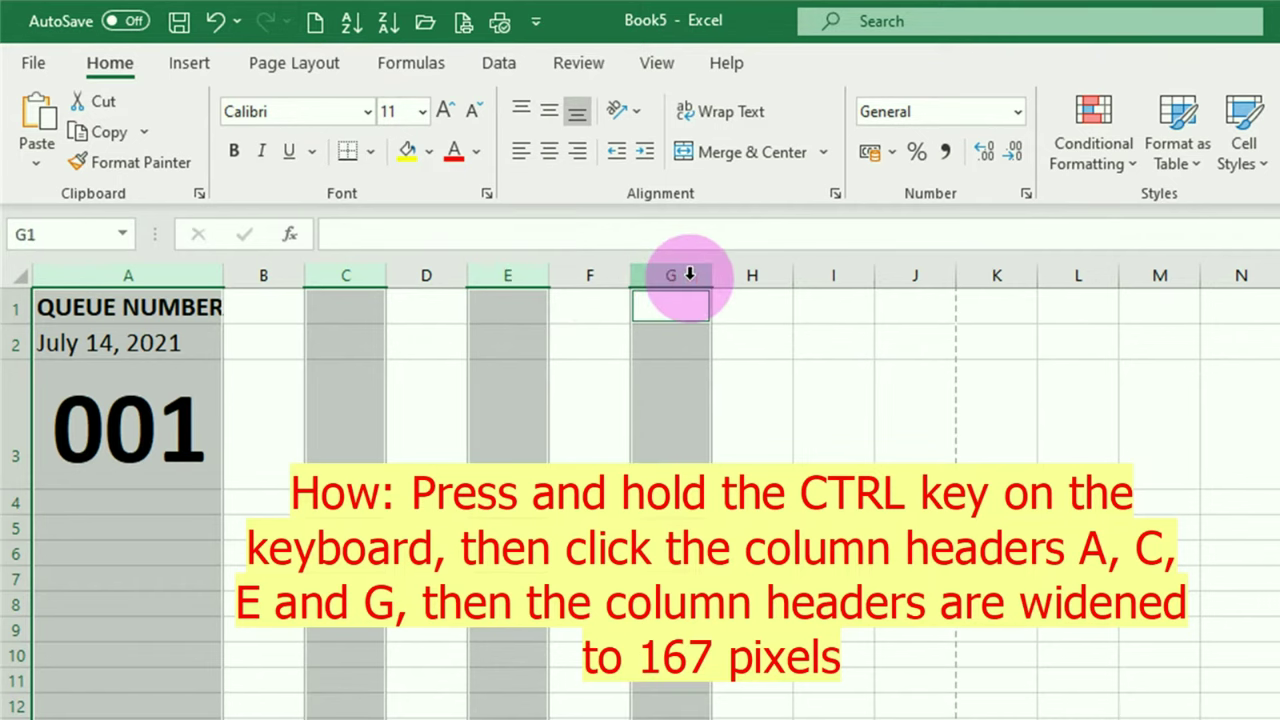
pyautogui.moveTo(386, 276); pyautogui.dragTo(516, 278)
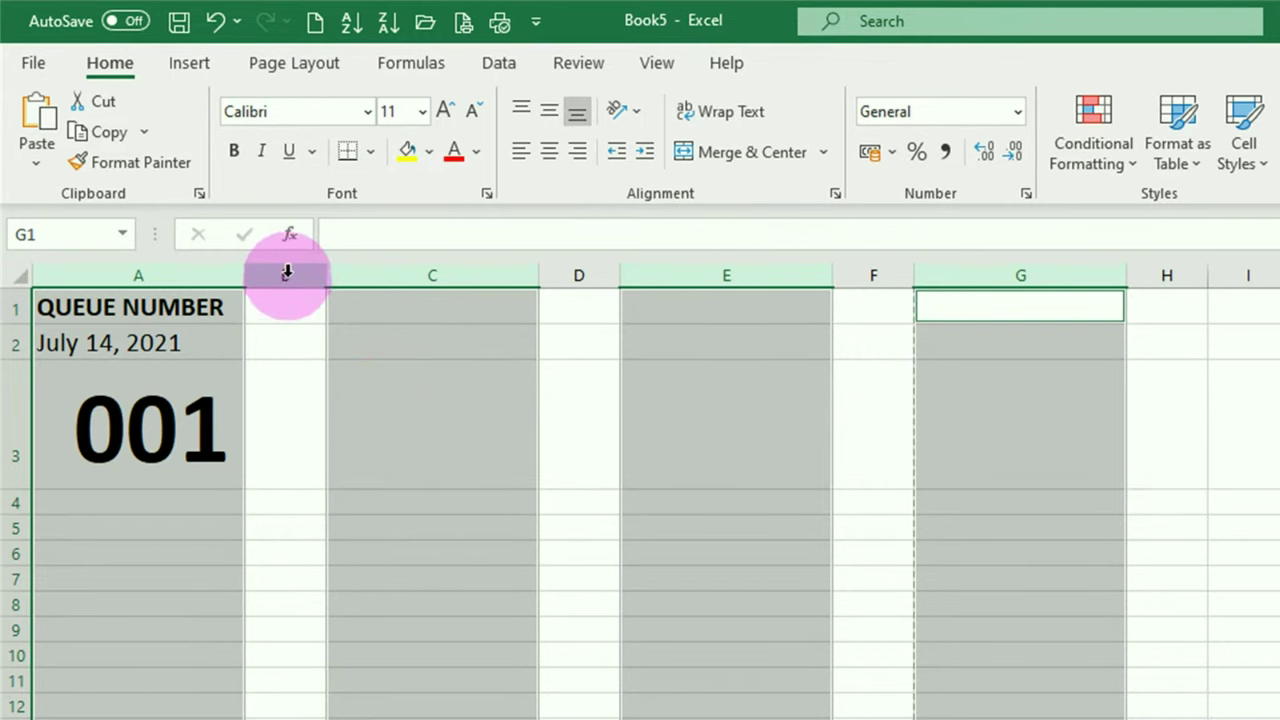
# Narrow columns B, D and F to 24 pixels as gaps between tickets
pyautogui.click(287, 271)
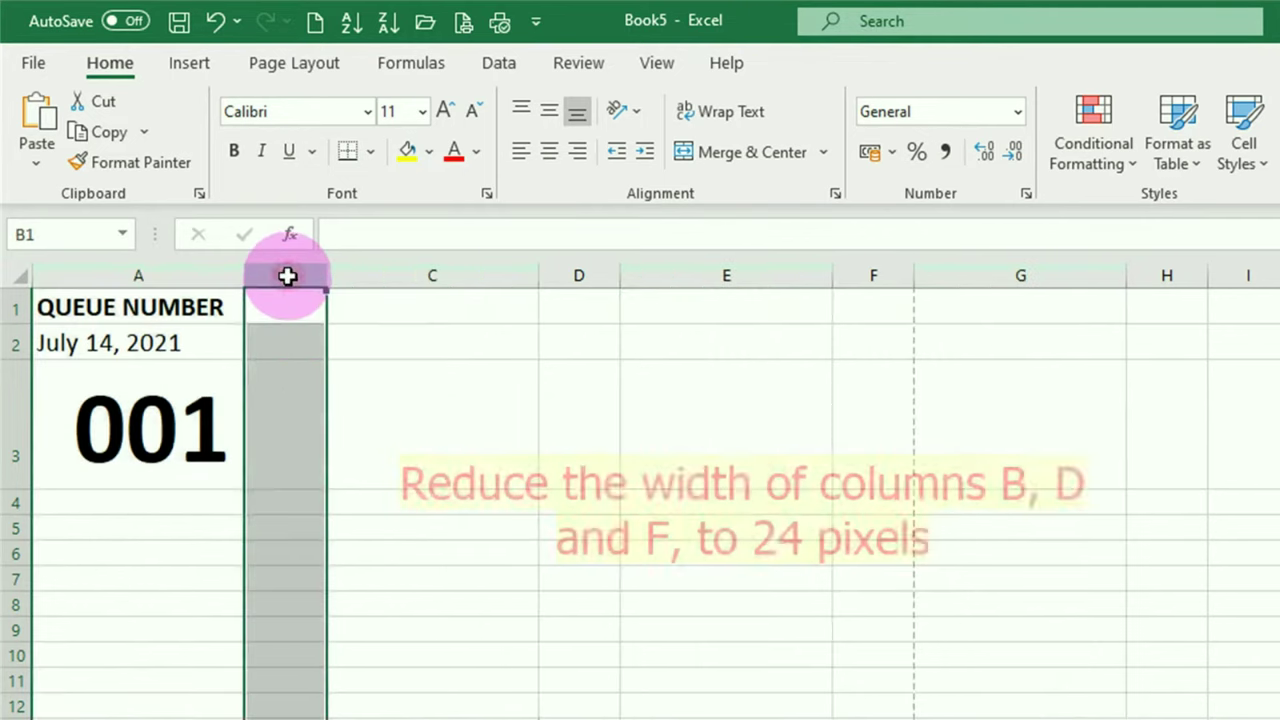
pyautogui.keyDown('ctrl'); pyautogui.click(574, 273); pyautogui.keyUp('ctrl')
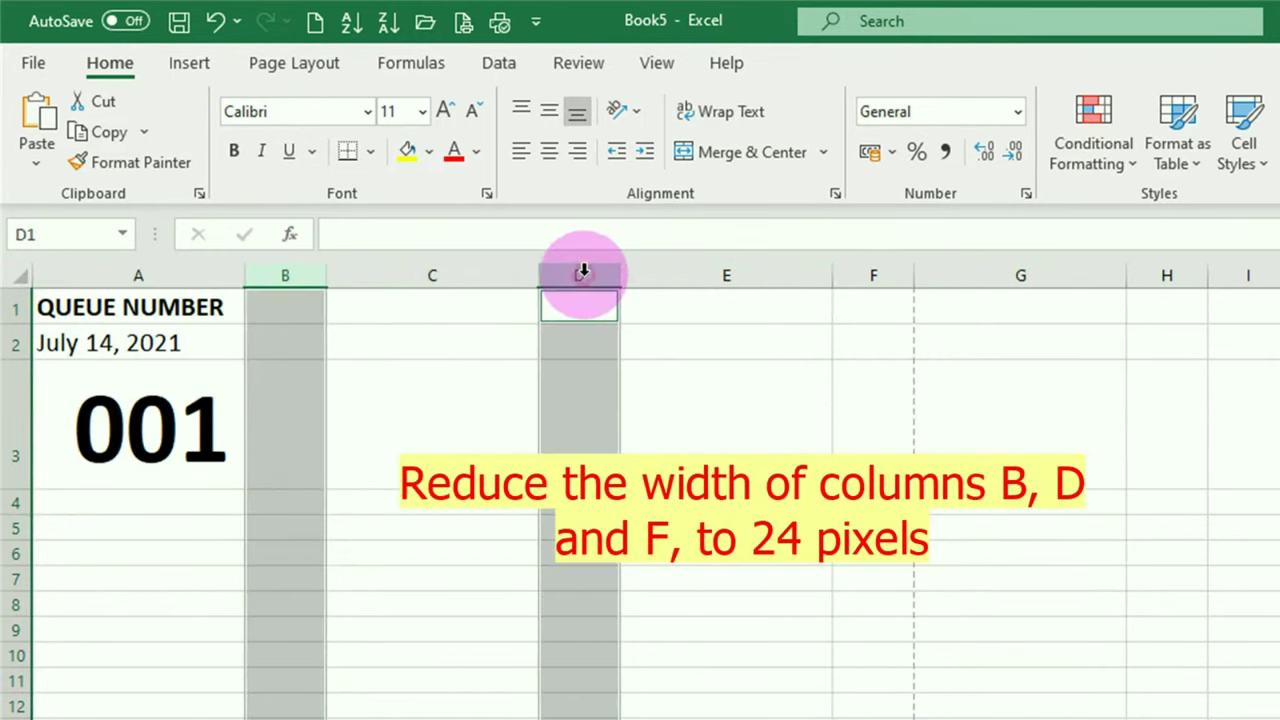
pyautogui.keyDown('ctrl'); pyautogui.click(884, 274); pyautogui.keyUp('ctrl')
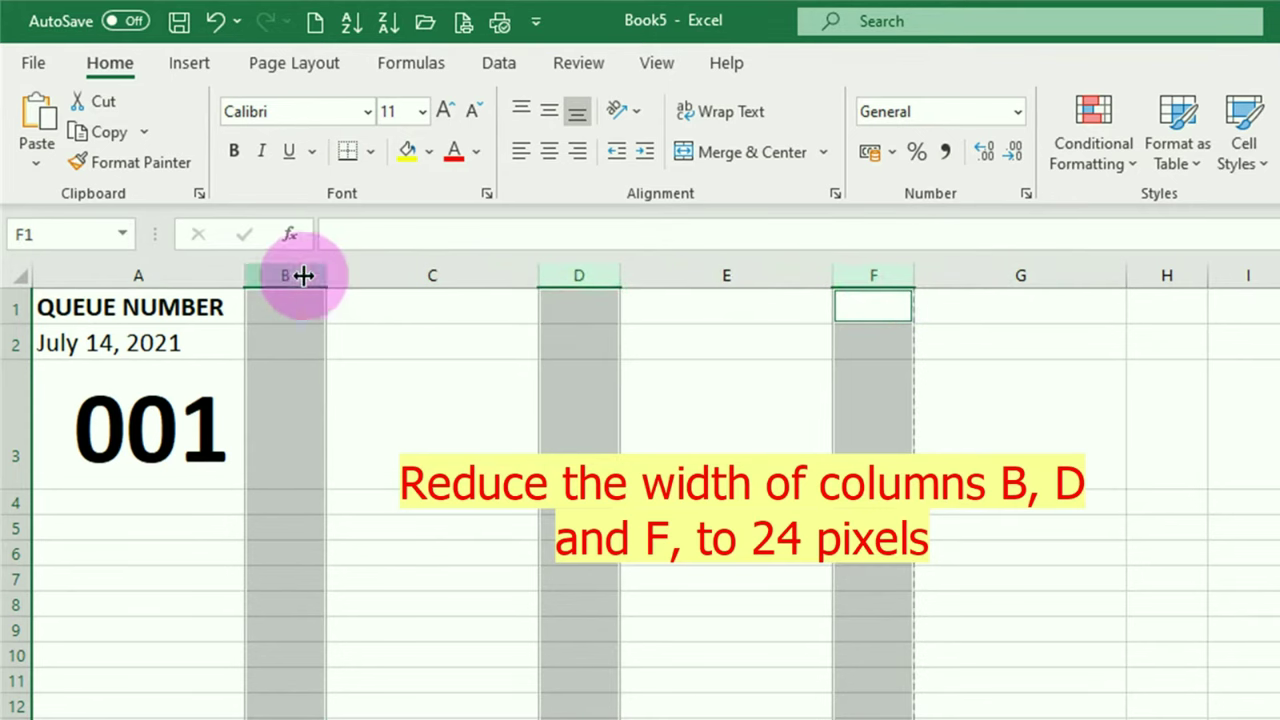
pyautogui.moveTo(325, 274); pyautogui.dragTo(273, 274)
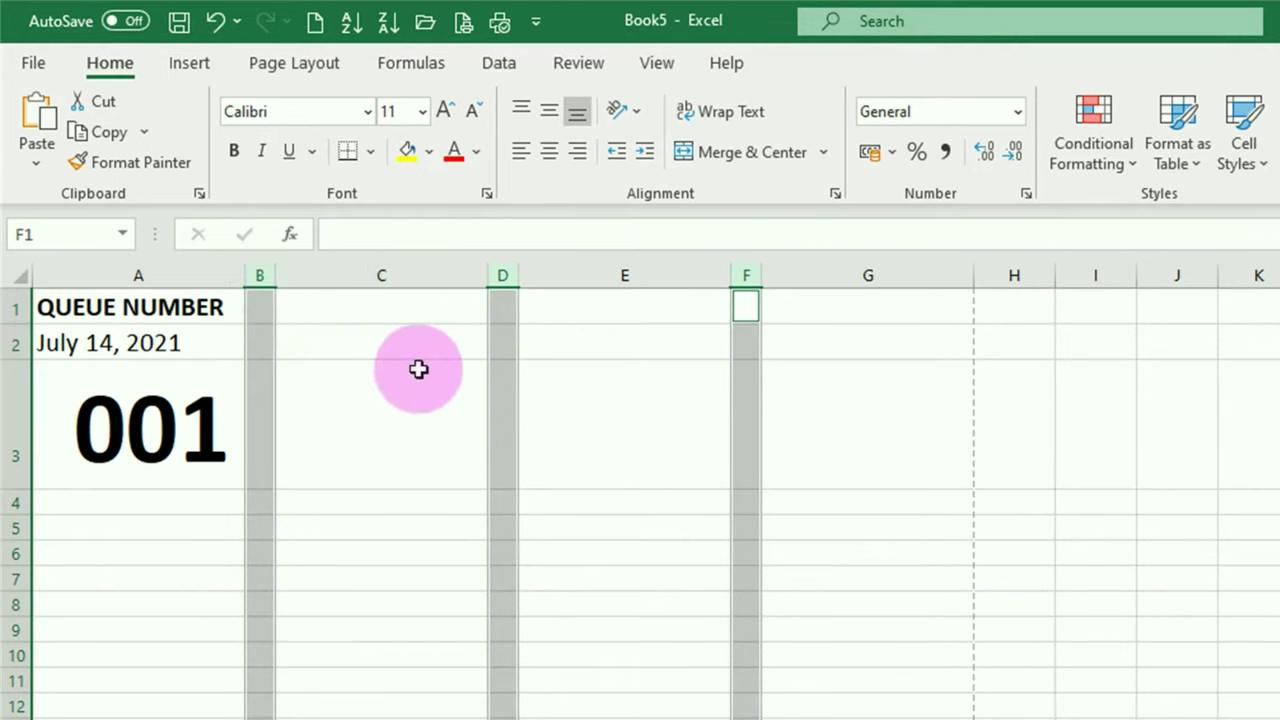
# Centre the text in A1:A3 and give it a thick outside border
pyautogui.moveTo(164, 300); pyautogui.dragTo(145, 470)
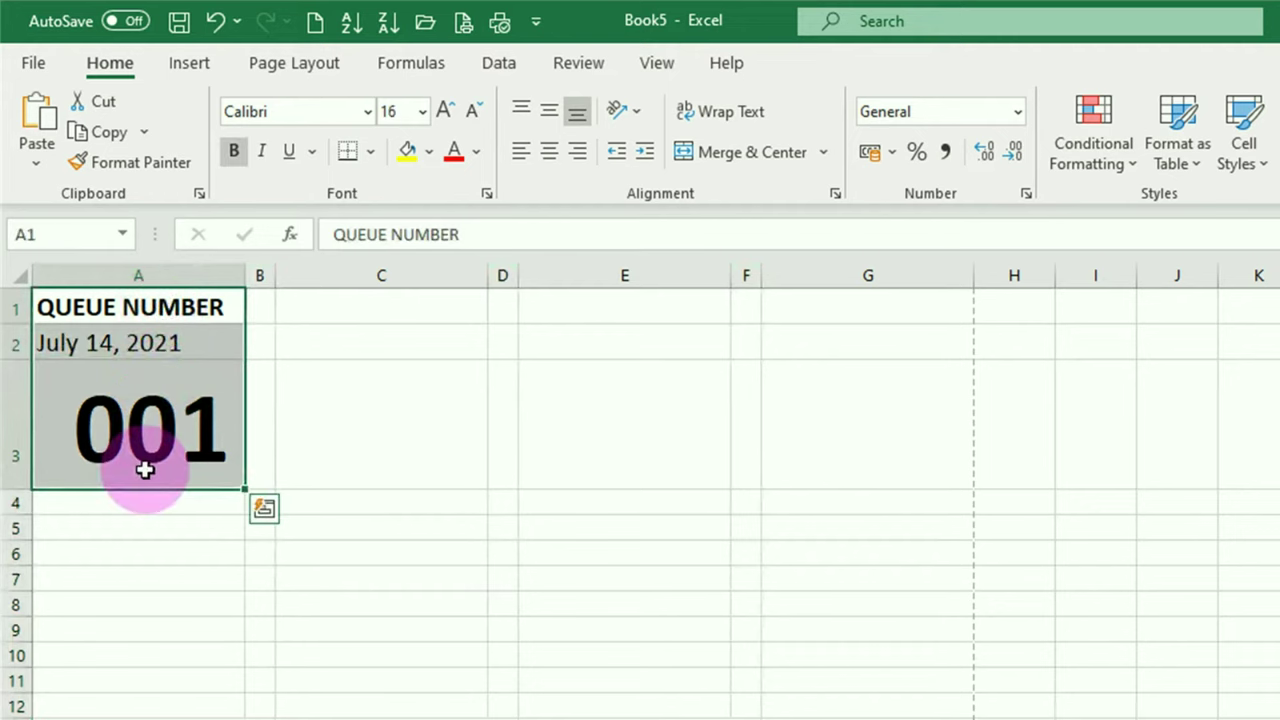
pyautogui.click(549, 152)
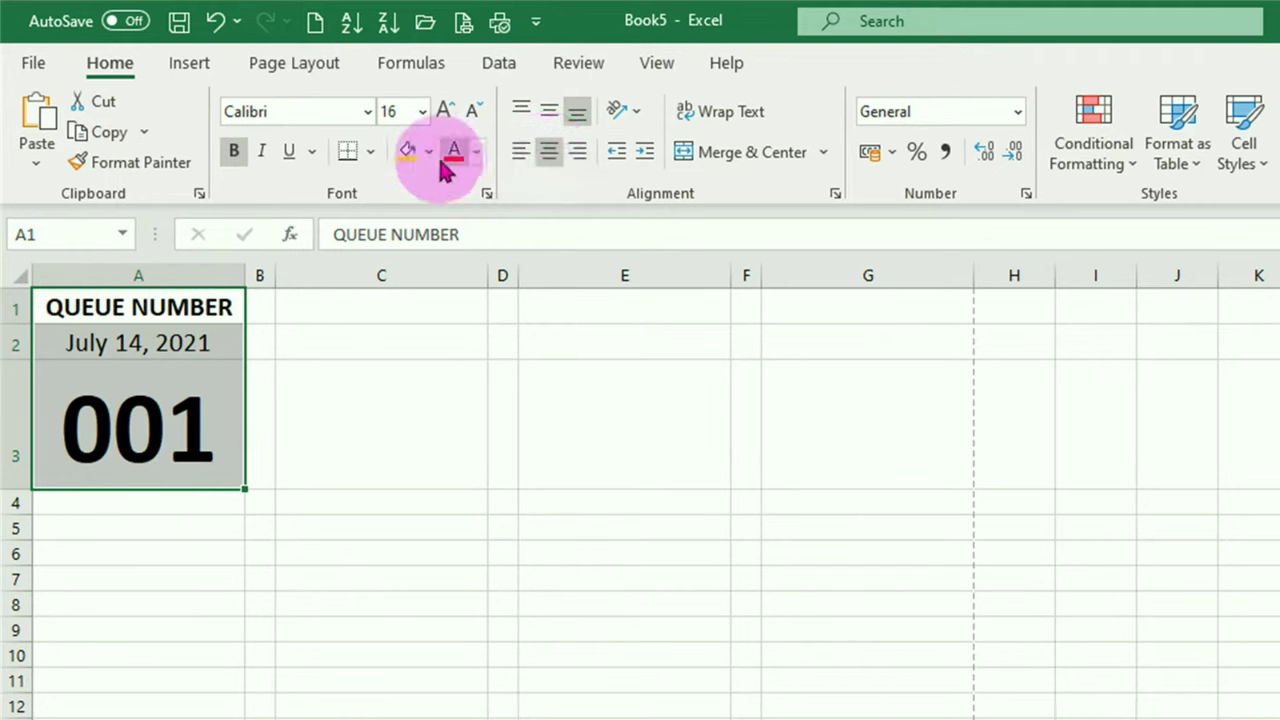
pyautogui.click(371, 152)
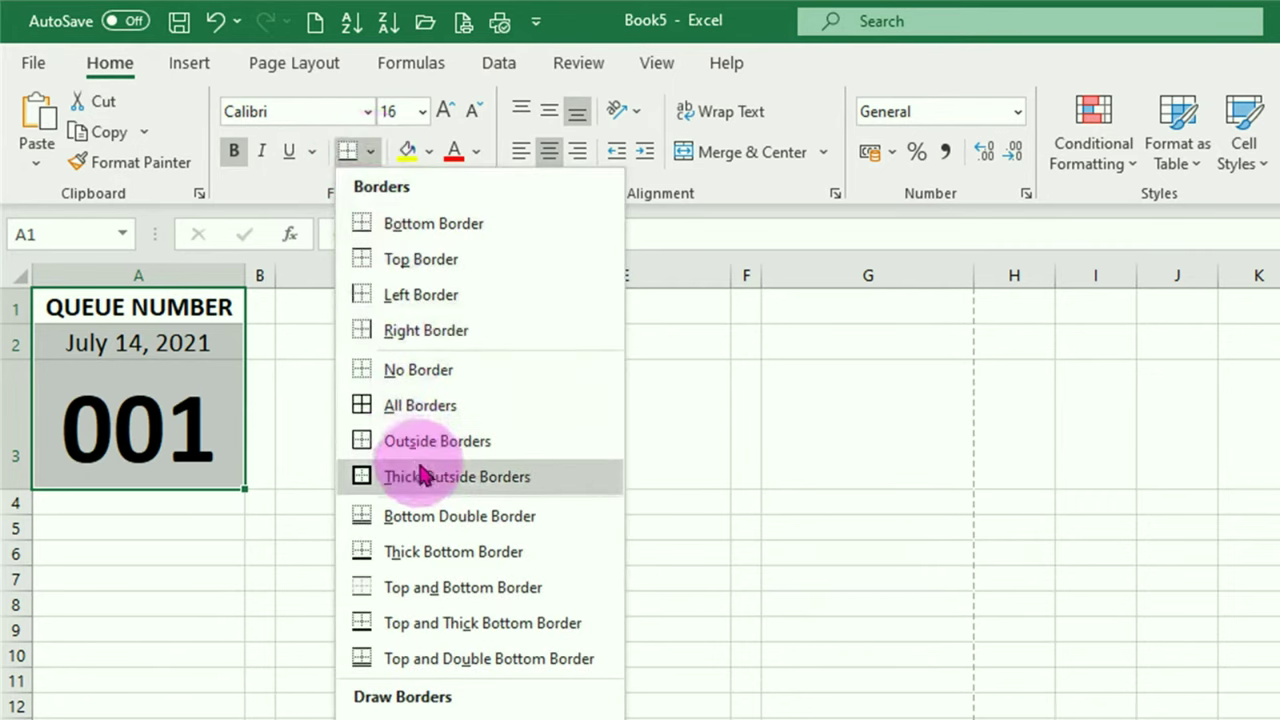
pyautogui.click(422, 477)
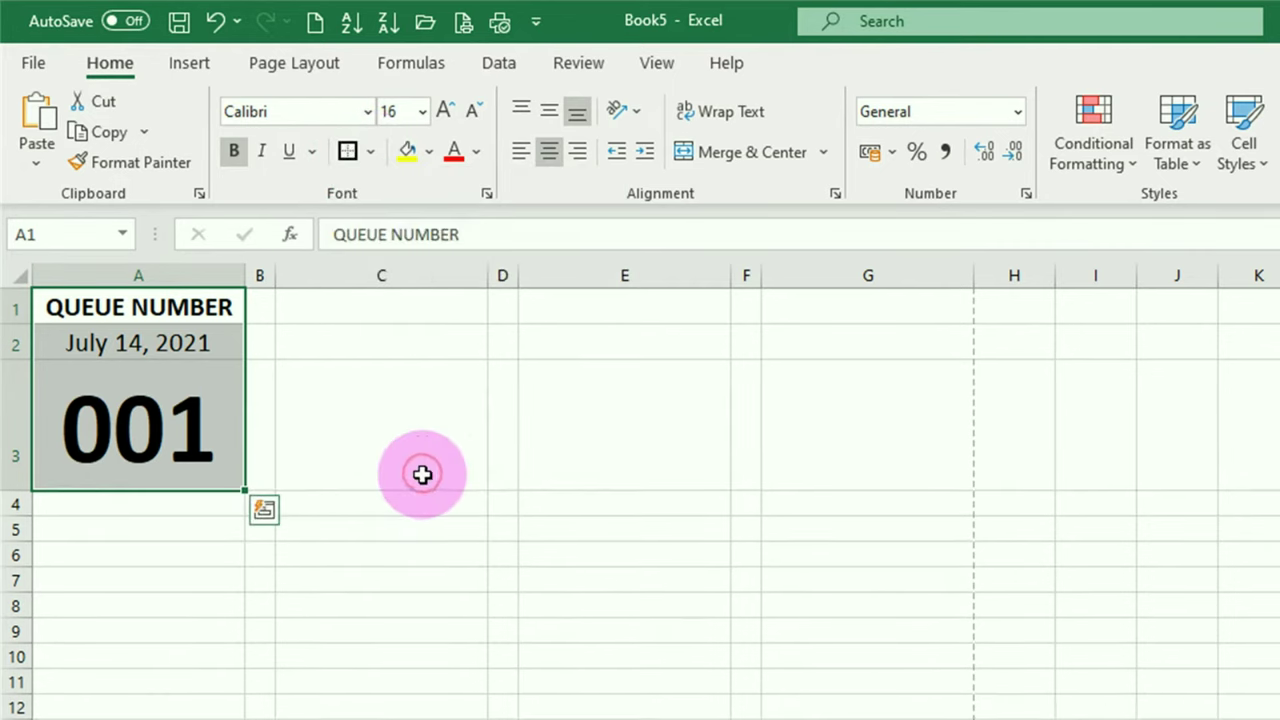
# Add a thick bottom border under the date in A2
pyautogui.click(179, 343)
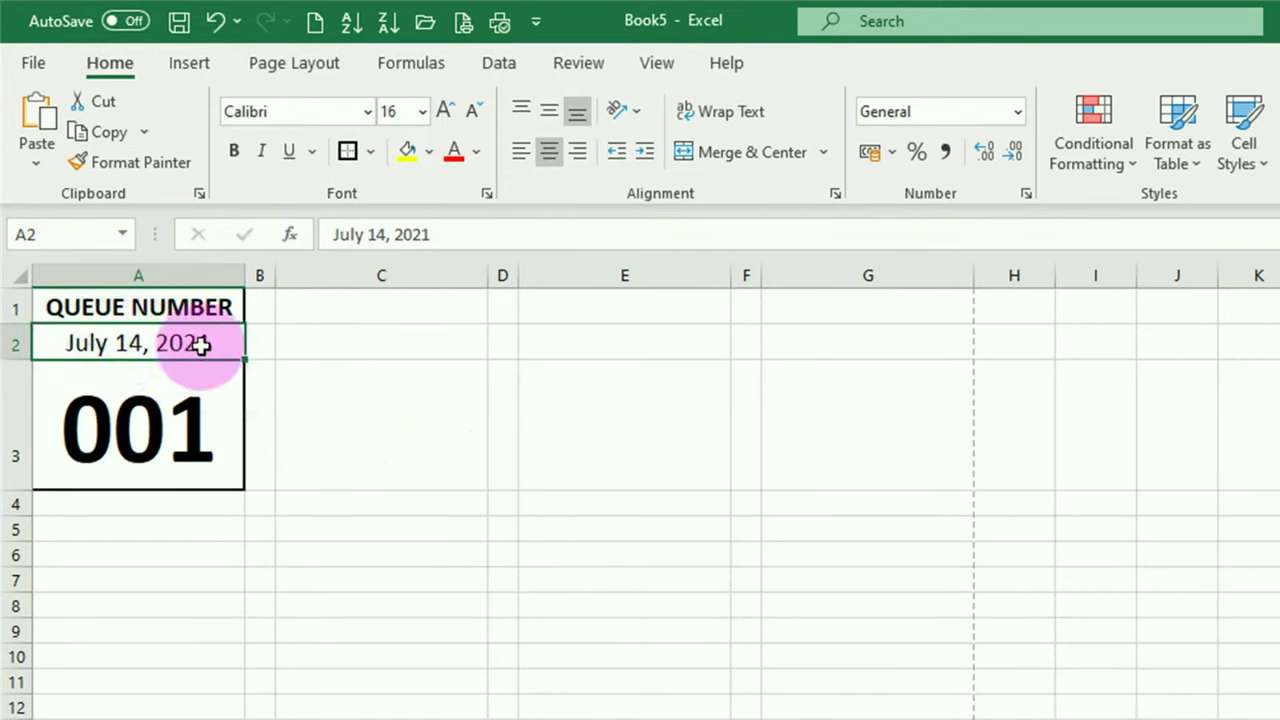
pyautogui.click(370, 155)
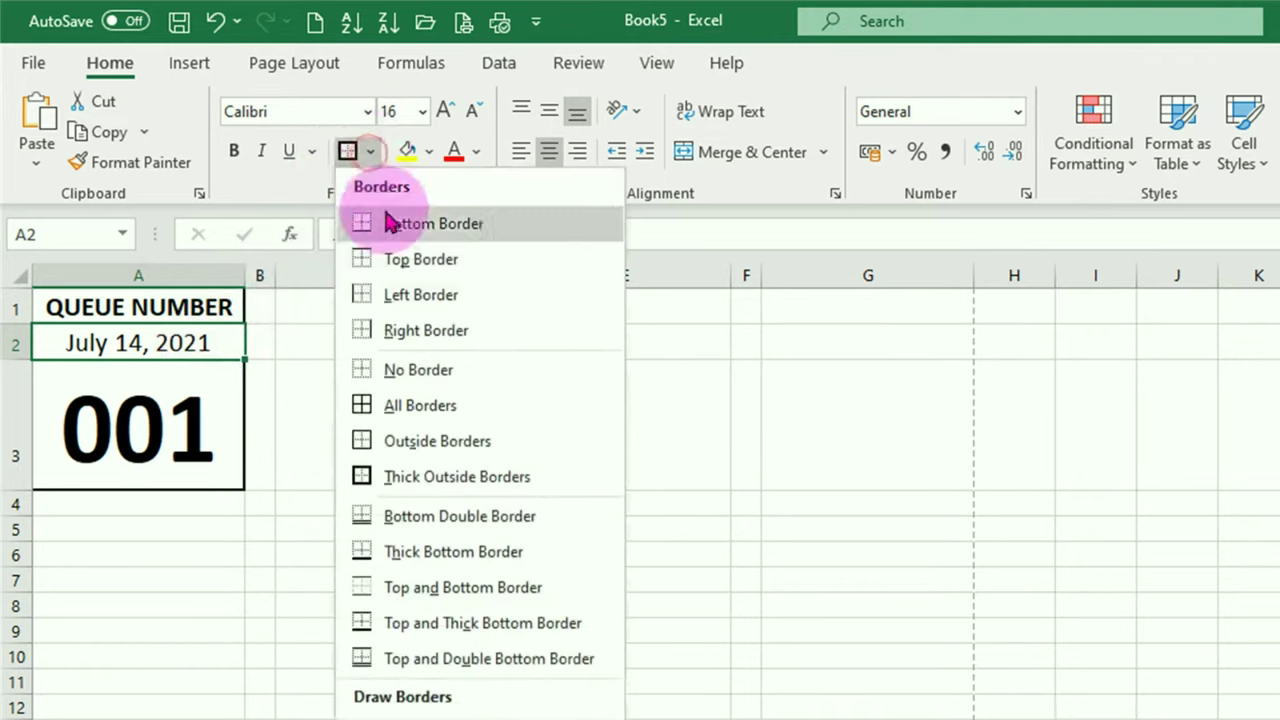
pyautogui.click(403, 551)
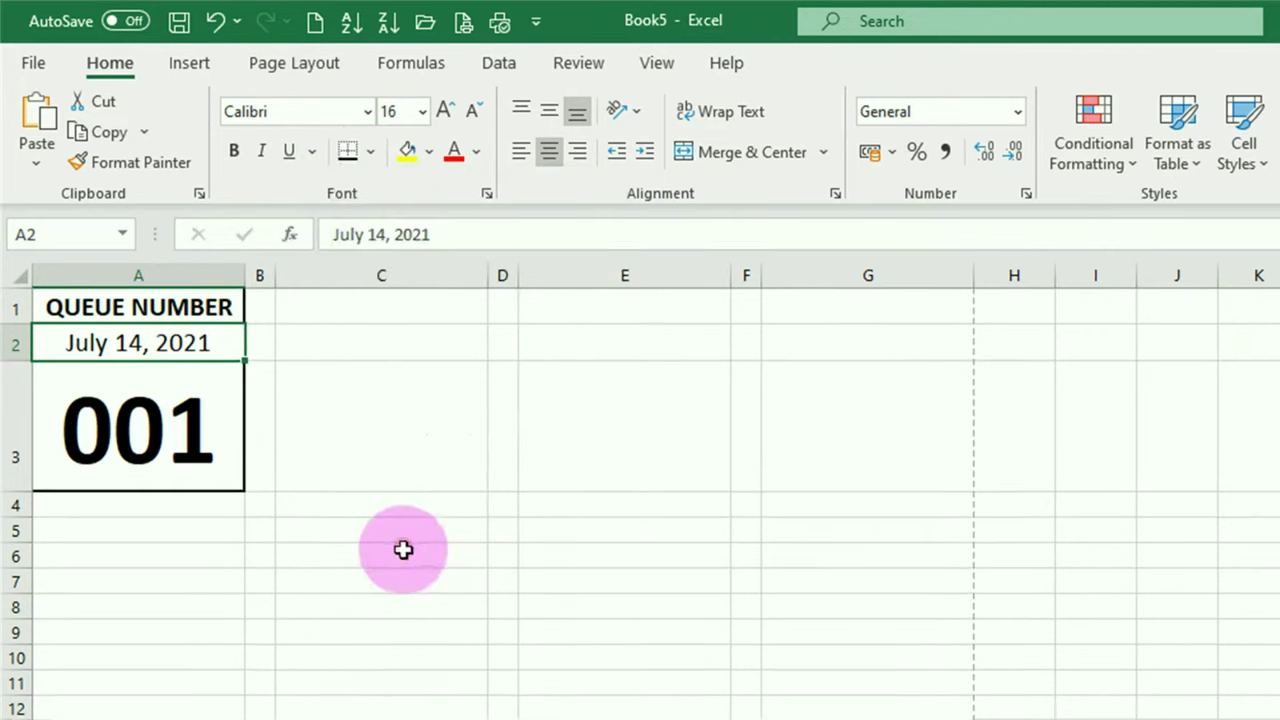
pyautogui.click(334, 506)
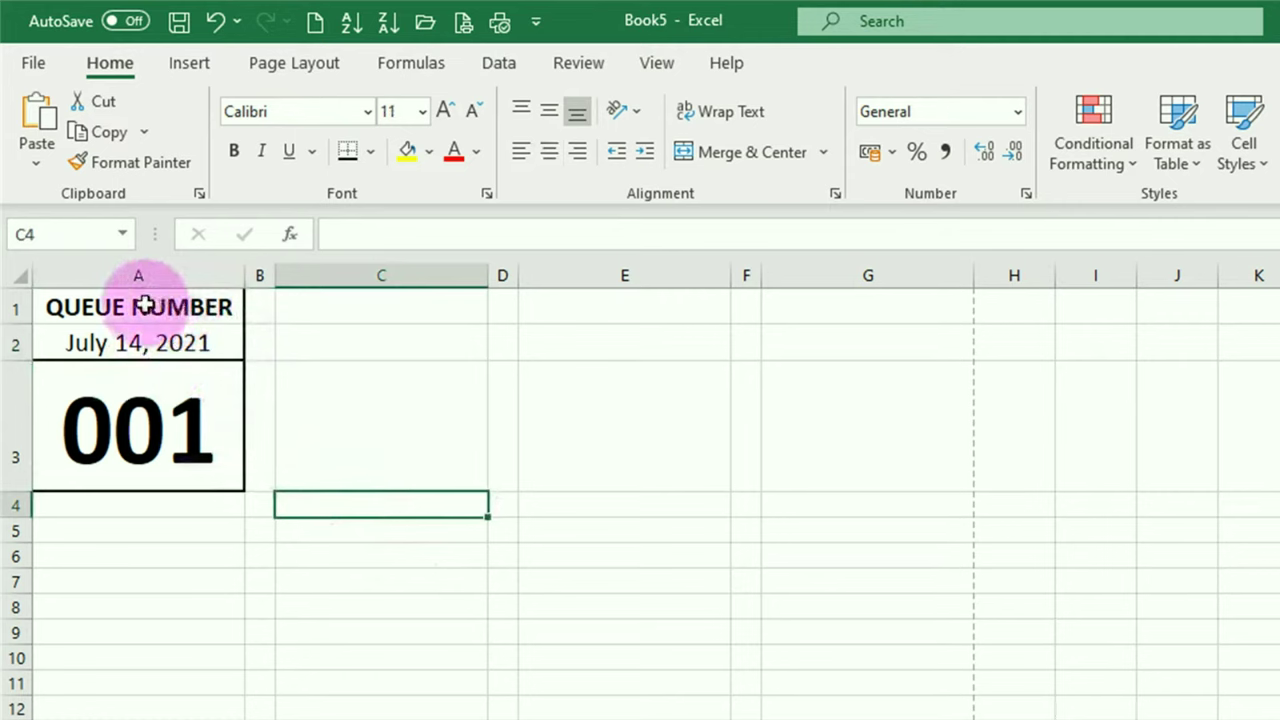
# Copy the first ticket (header, date, 001) from A1:A3 and paste it at C1
pyautogui.moveTo(137, 300); pyautogui.dragTo(137, 401)
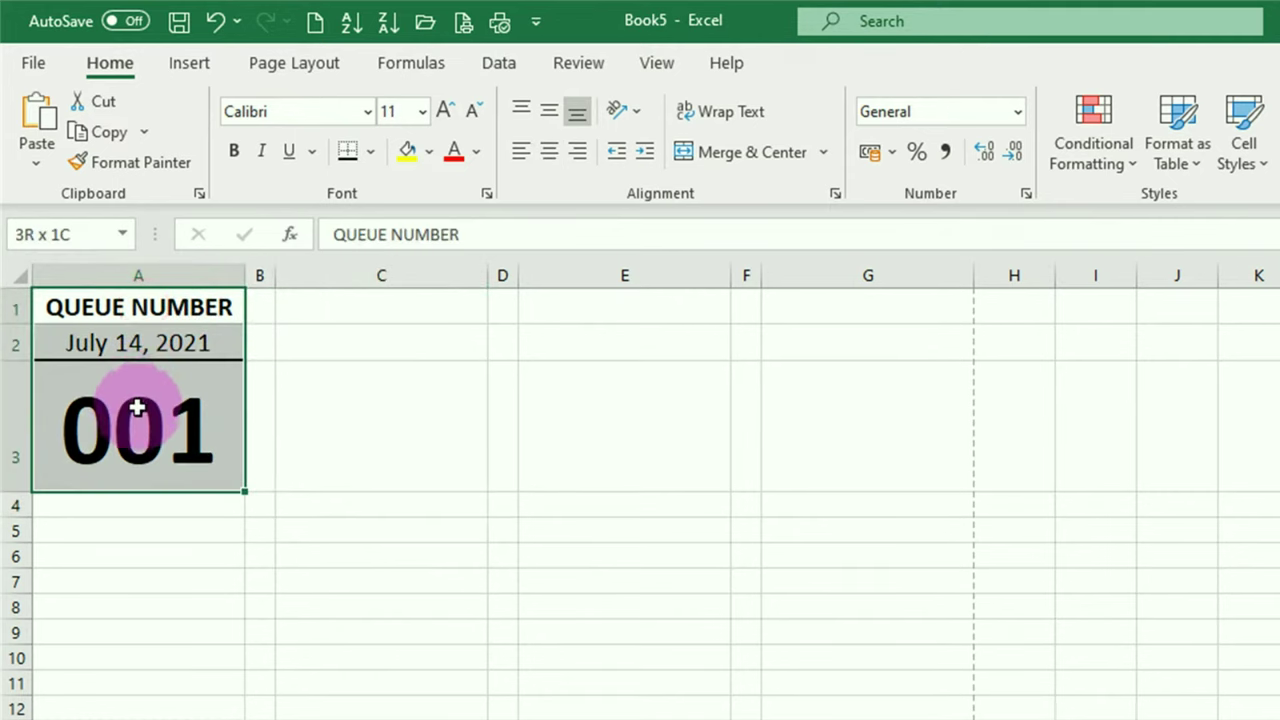
pyautogui.click(104, 132)
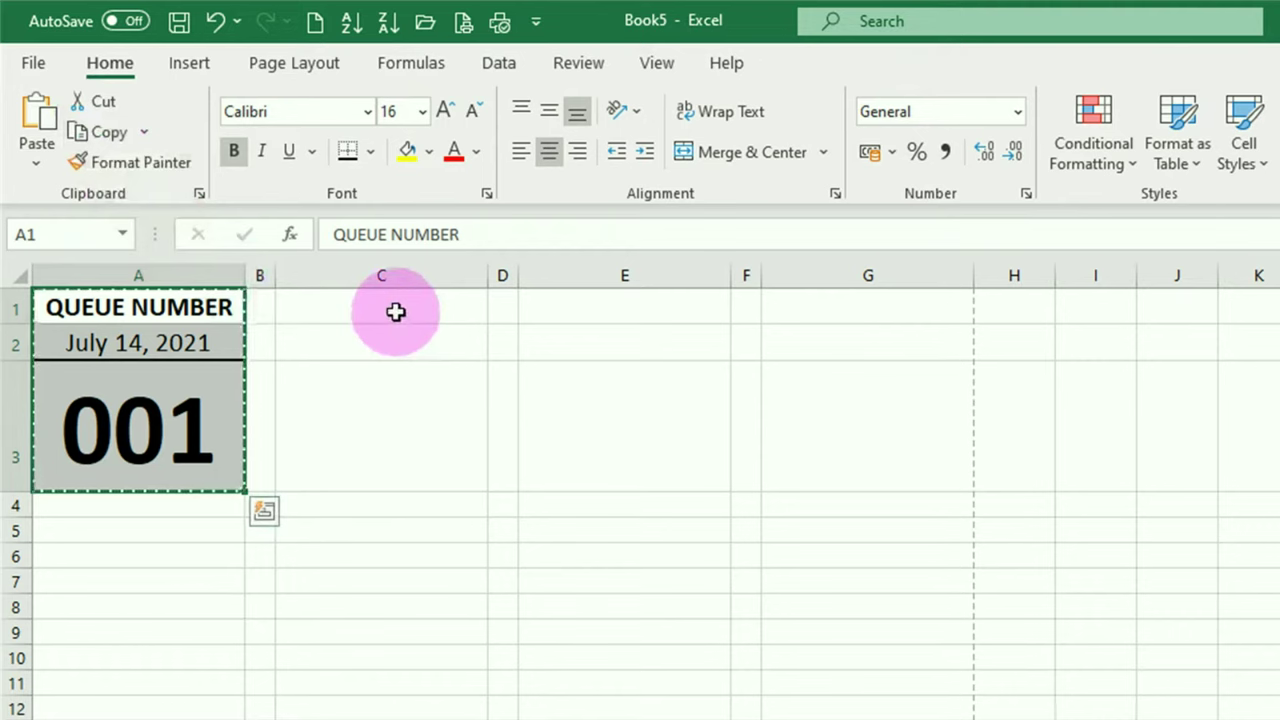
pyautogui.click(396, 312)
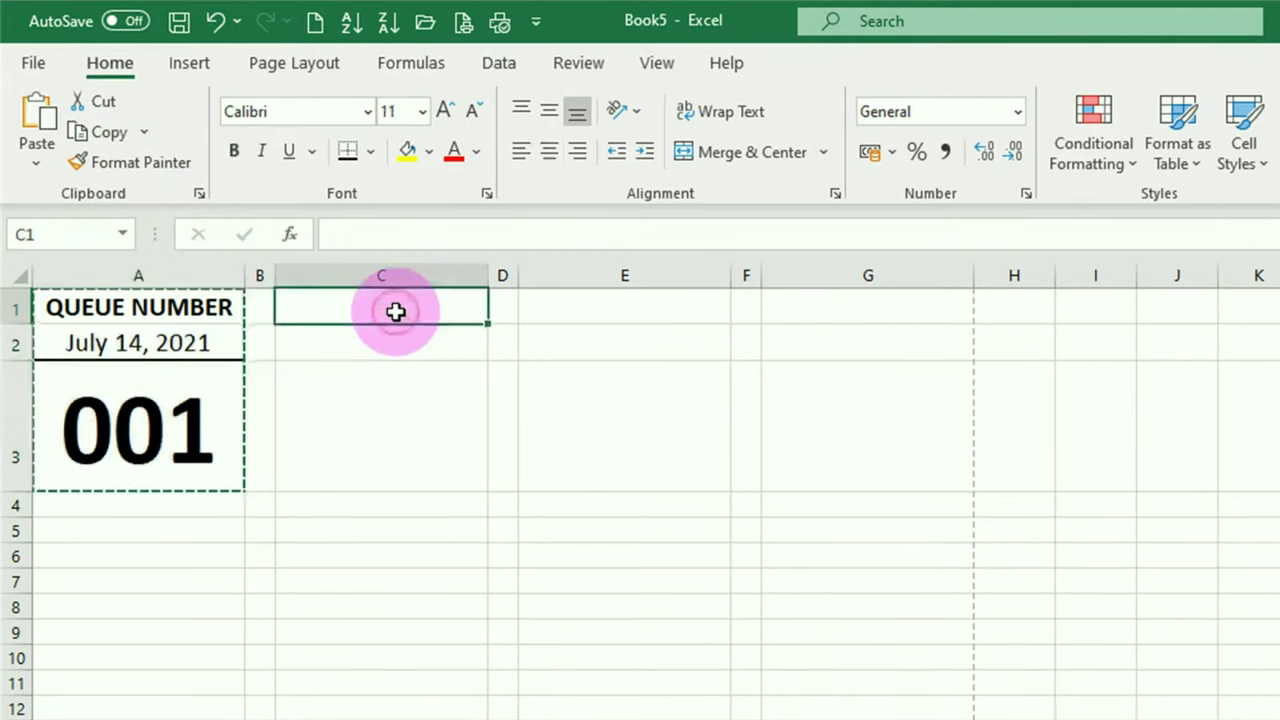
pyautogui.click(38, 118)
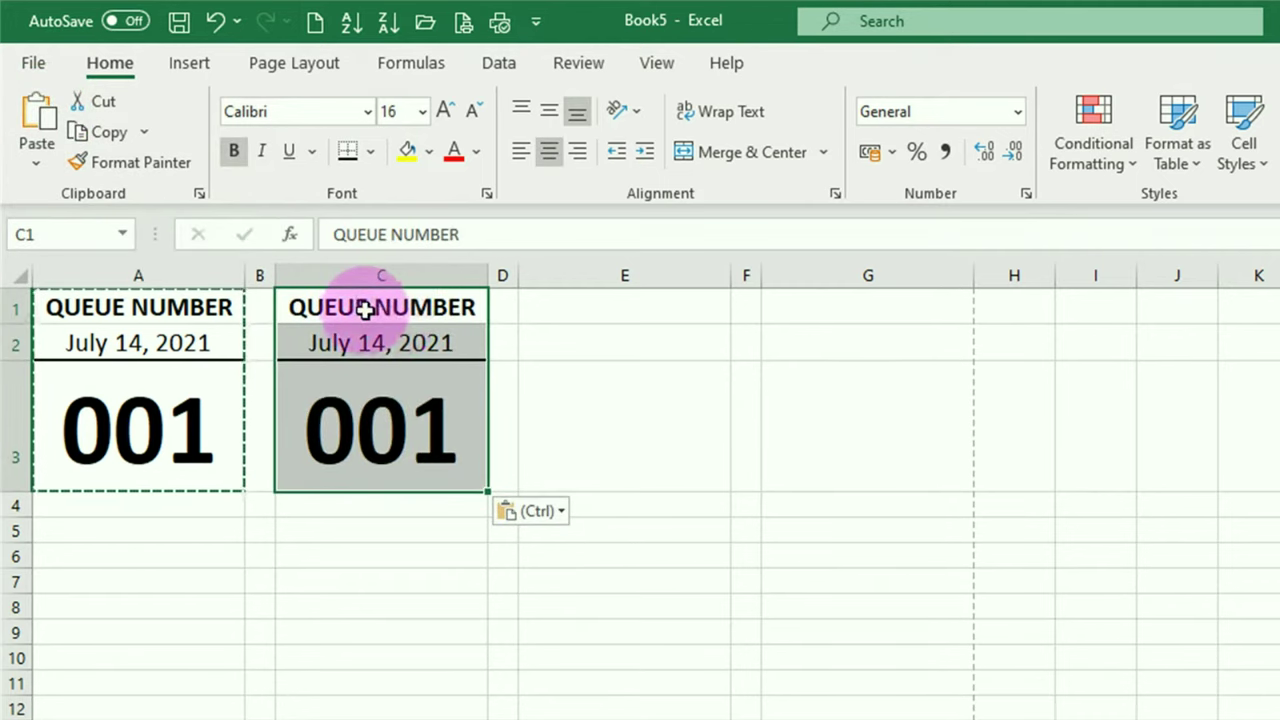
pyautogui.click(372, 428)
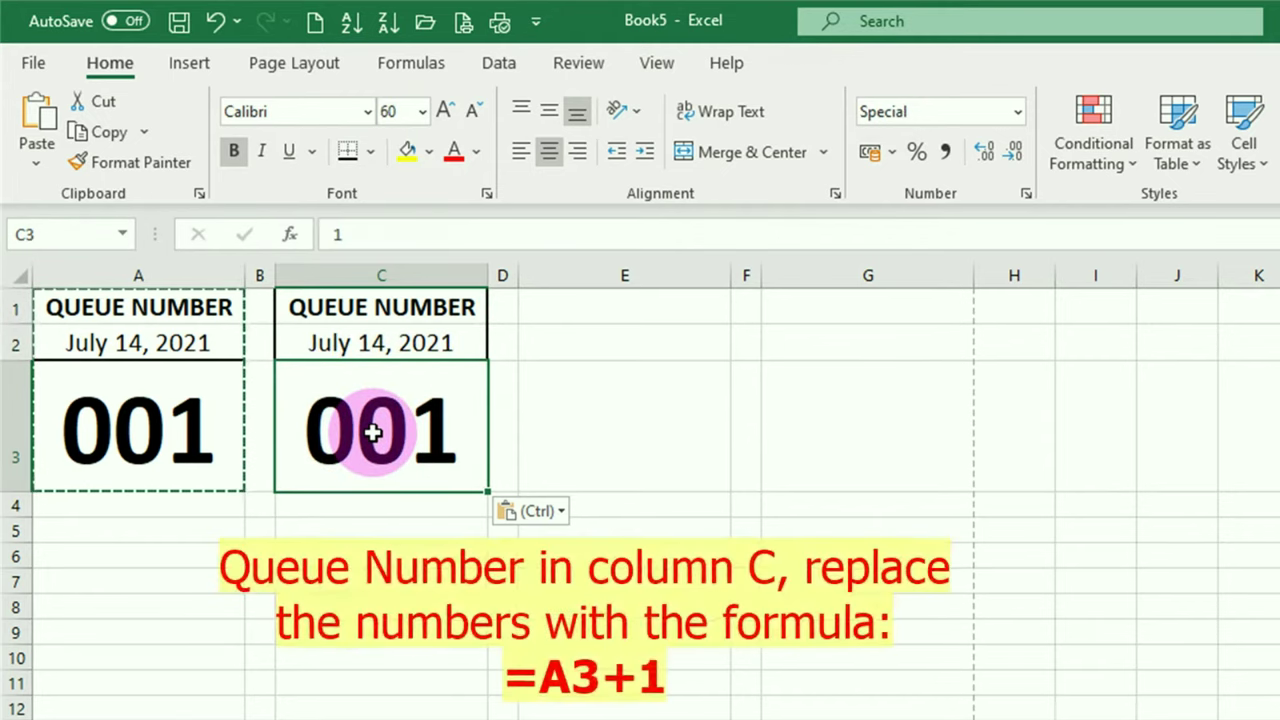
# Make C3's number =A3+1 so the second ticket shows 002
pyautogui.write('=')
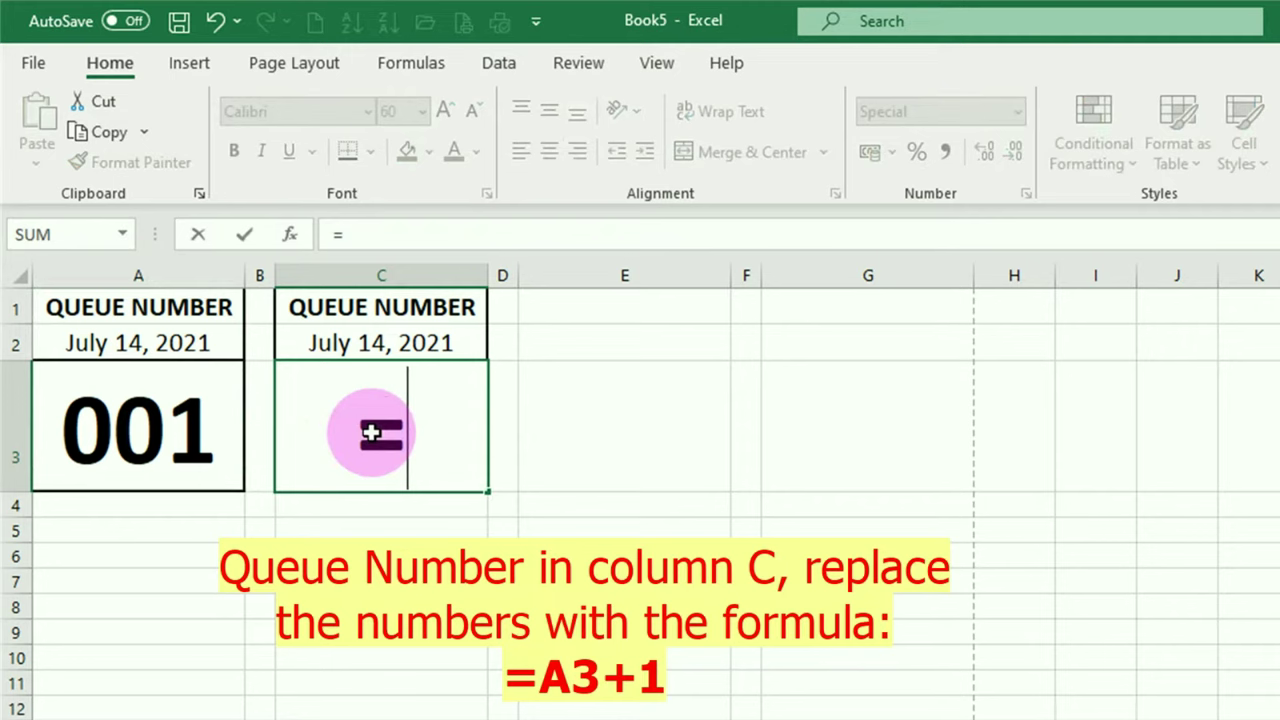
pyautogui.click(128, 435)
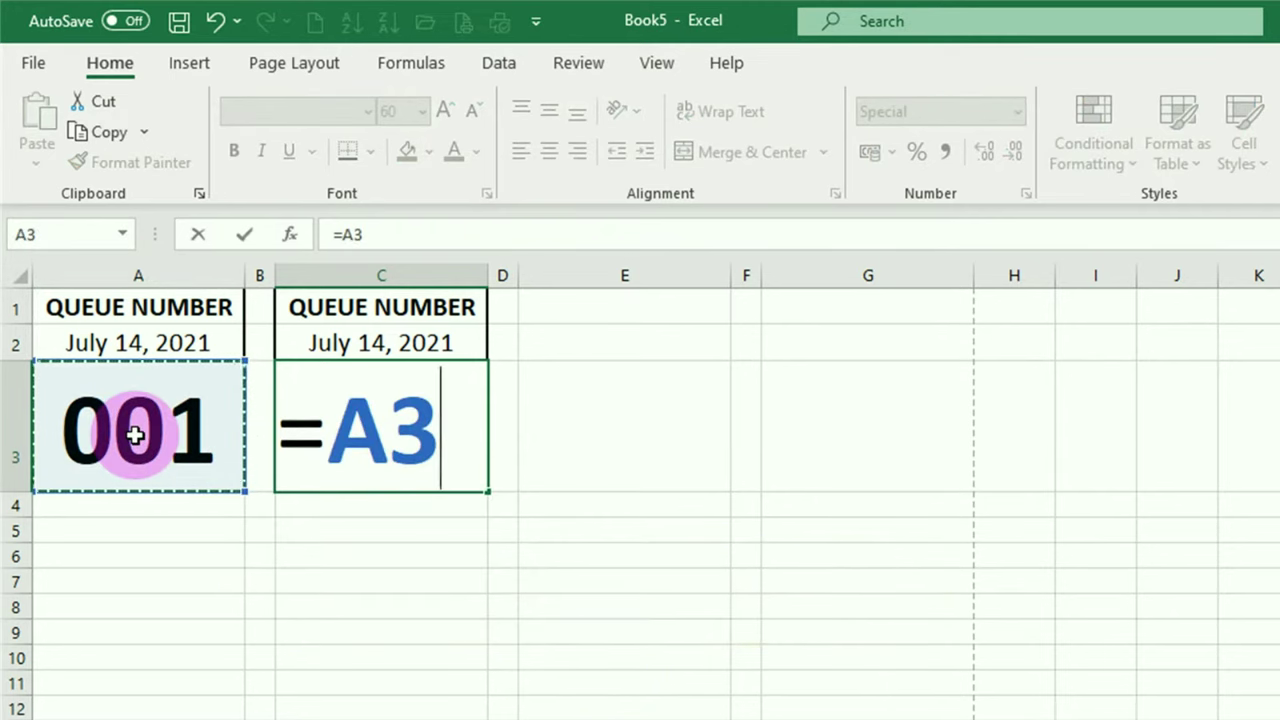
pyautogui.write('+')
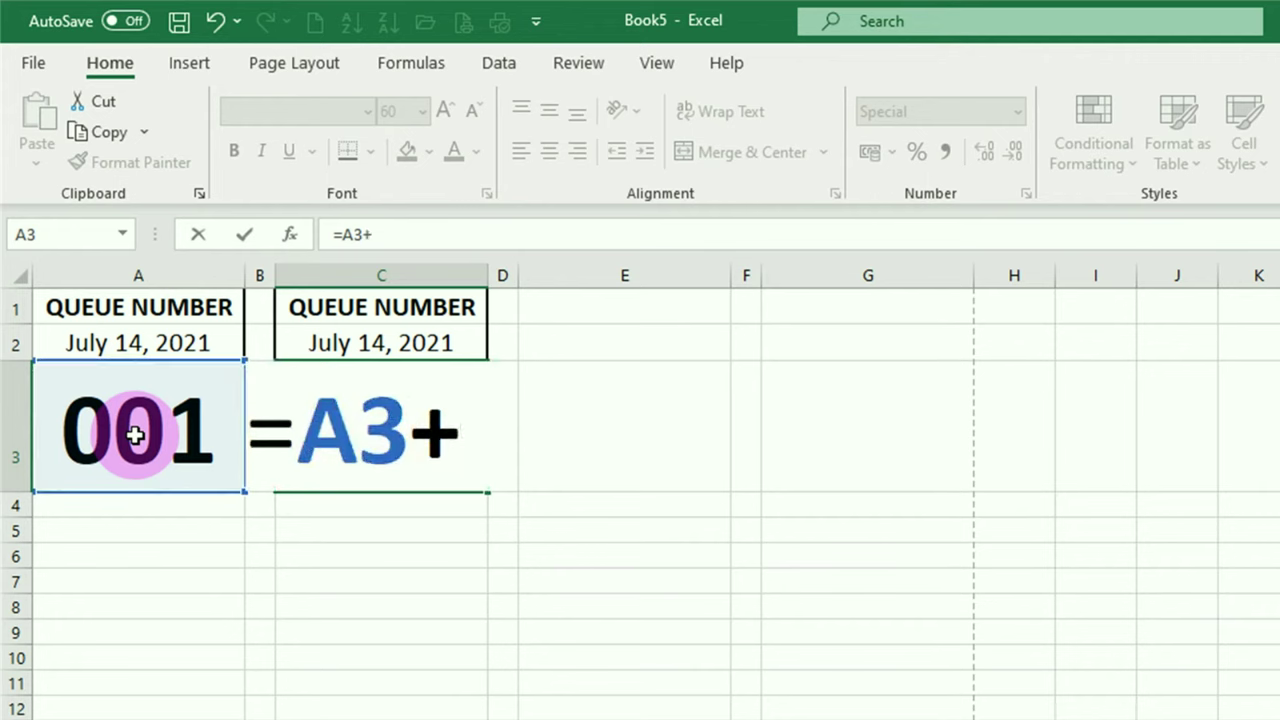
pyautogui.write('1')
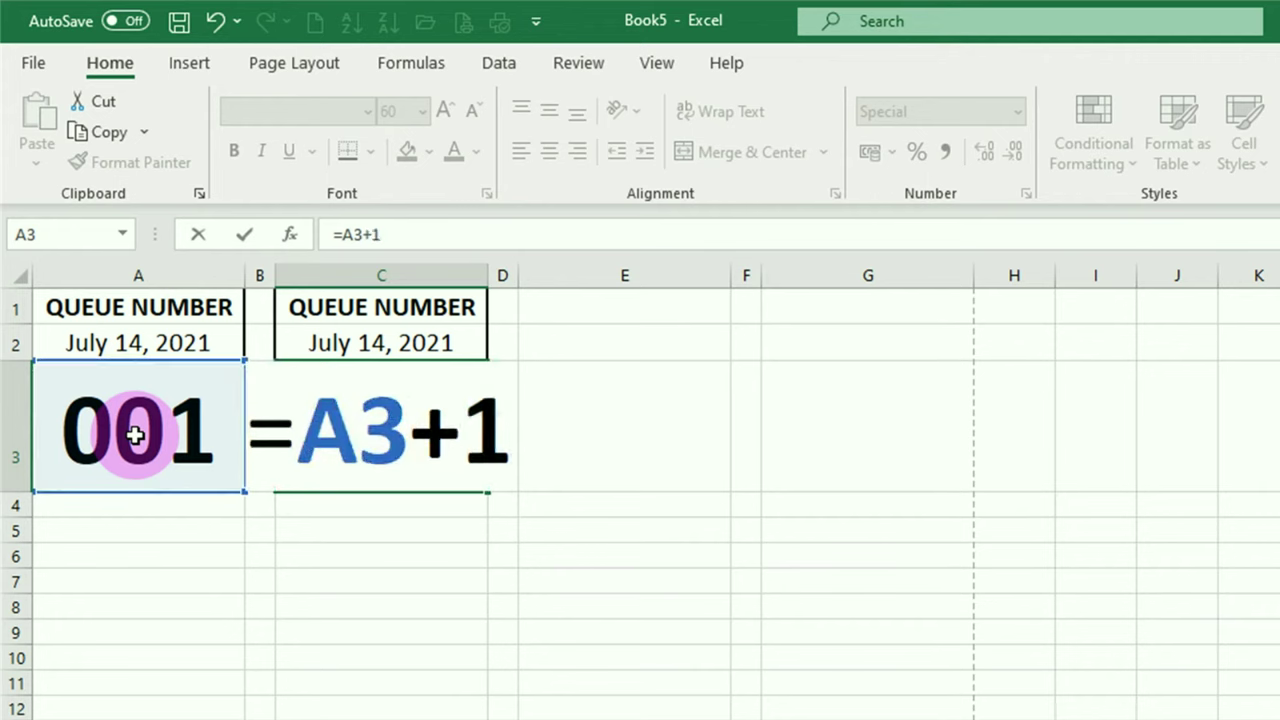
pyautogui.press('Return')
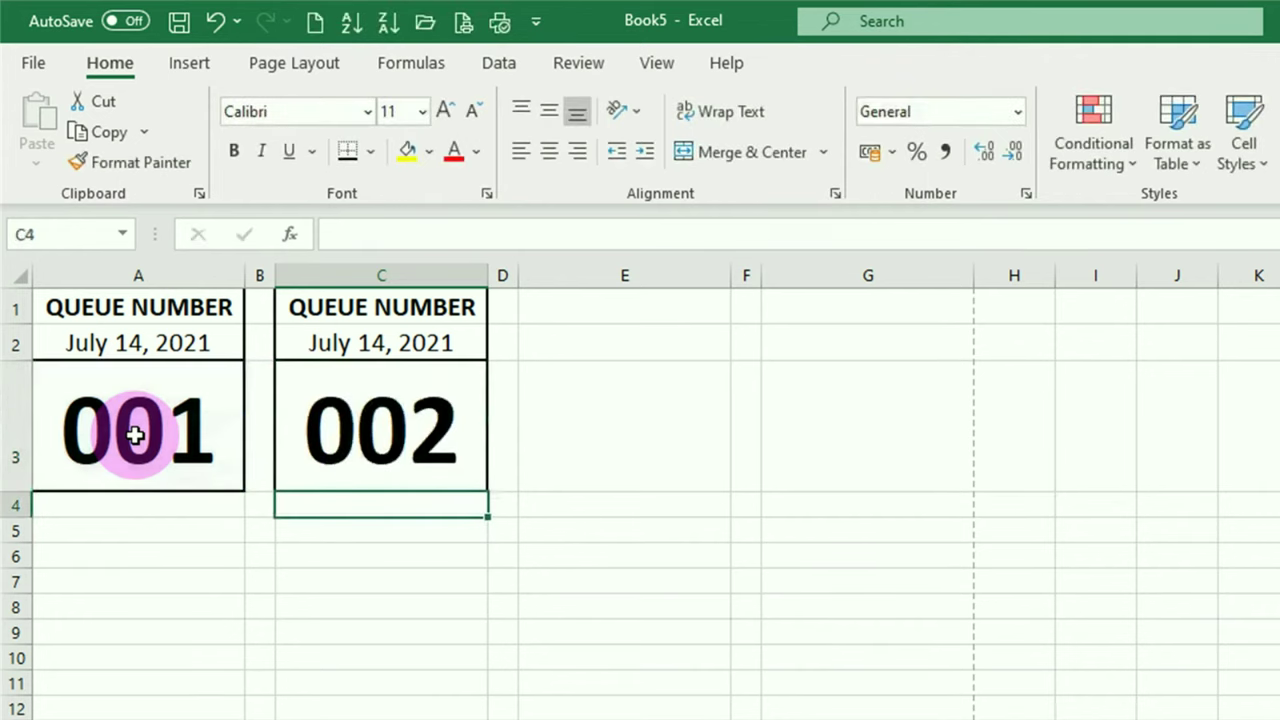
# Link C2's date to the first ticket with the absolute formula =$A$2
pyautogui.click(384, 347)
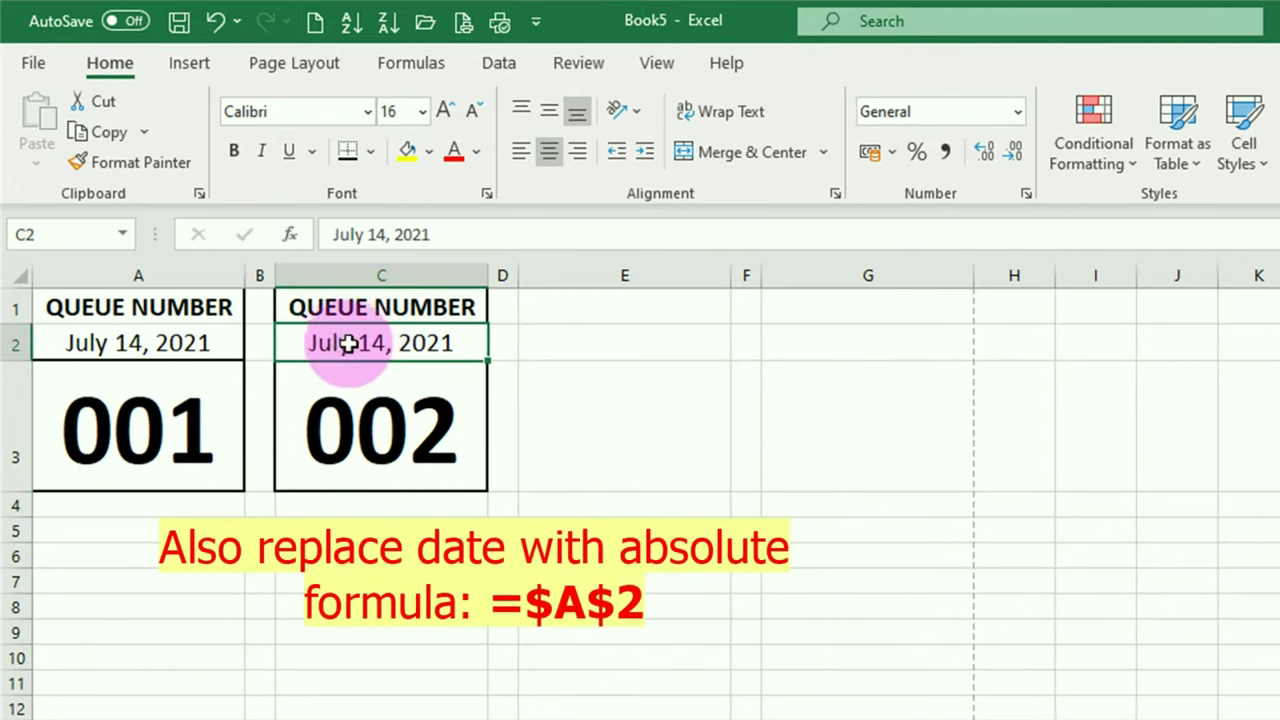
pyautogui.write('=')
pyautogui.click(141, 343)
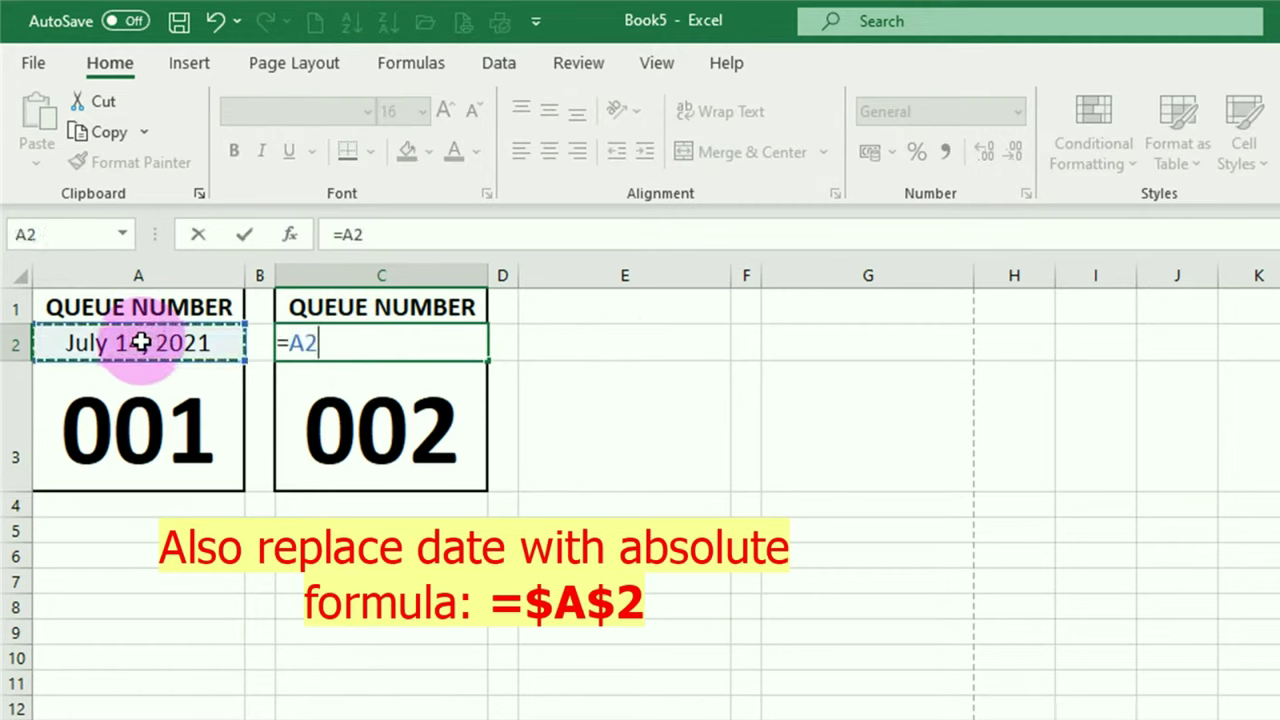
pyautogui.click(293, 345)
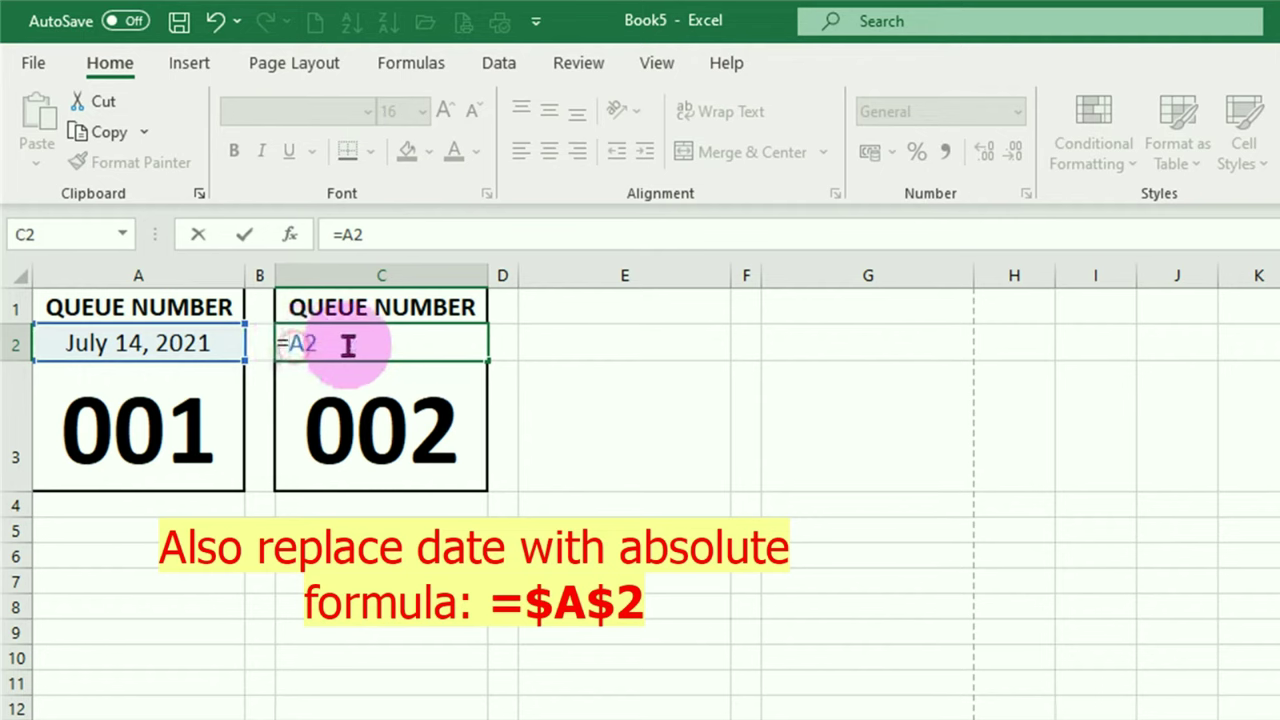
pyautogui.write('$')
pyautogui.click(308, 345)
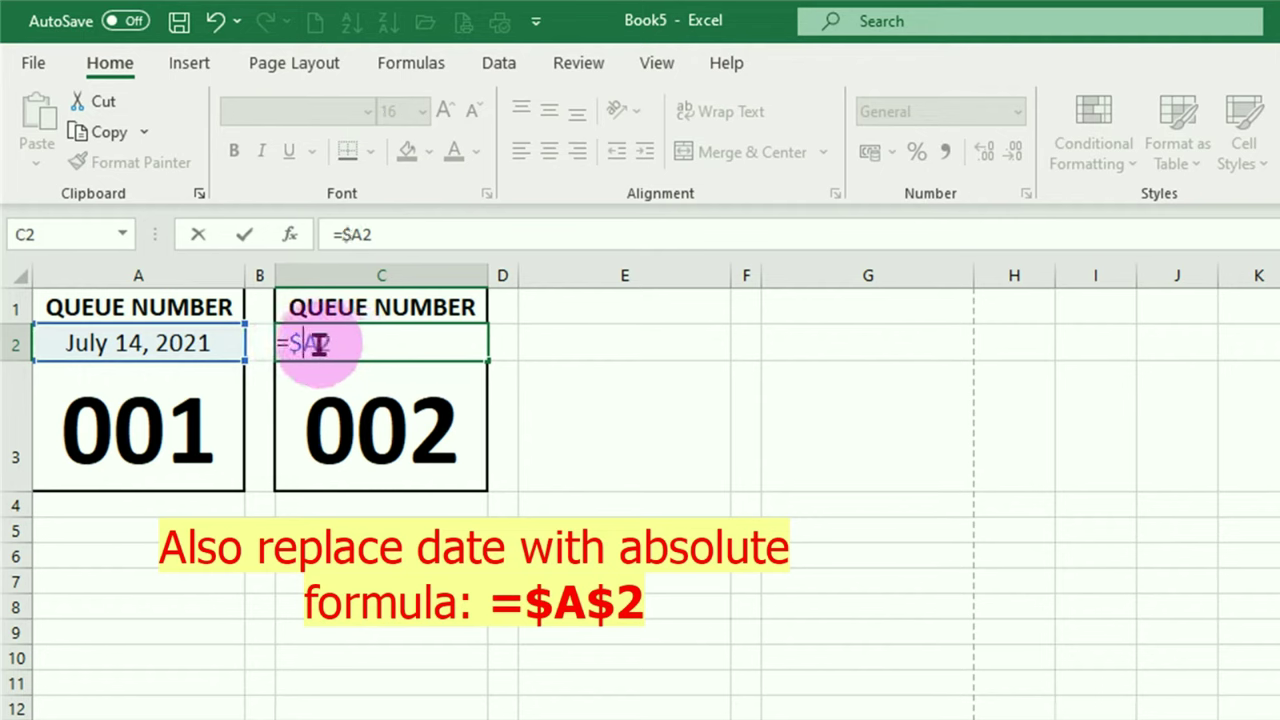
pyautogui.write('$')
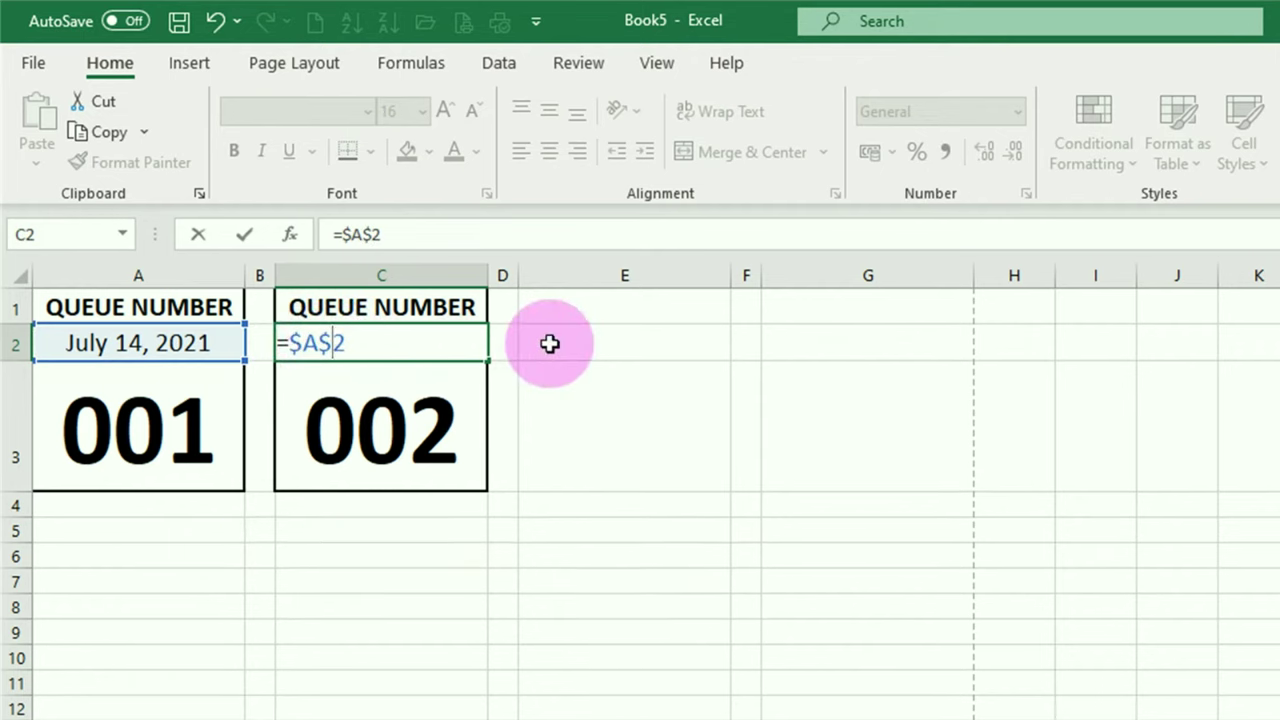
pyautogui.press('Return')
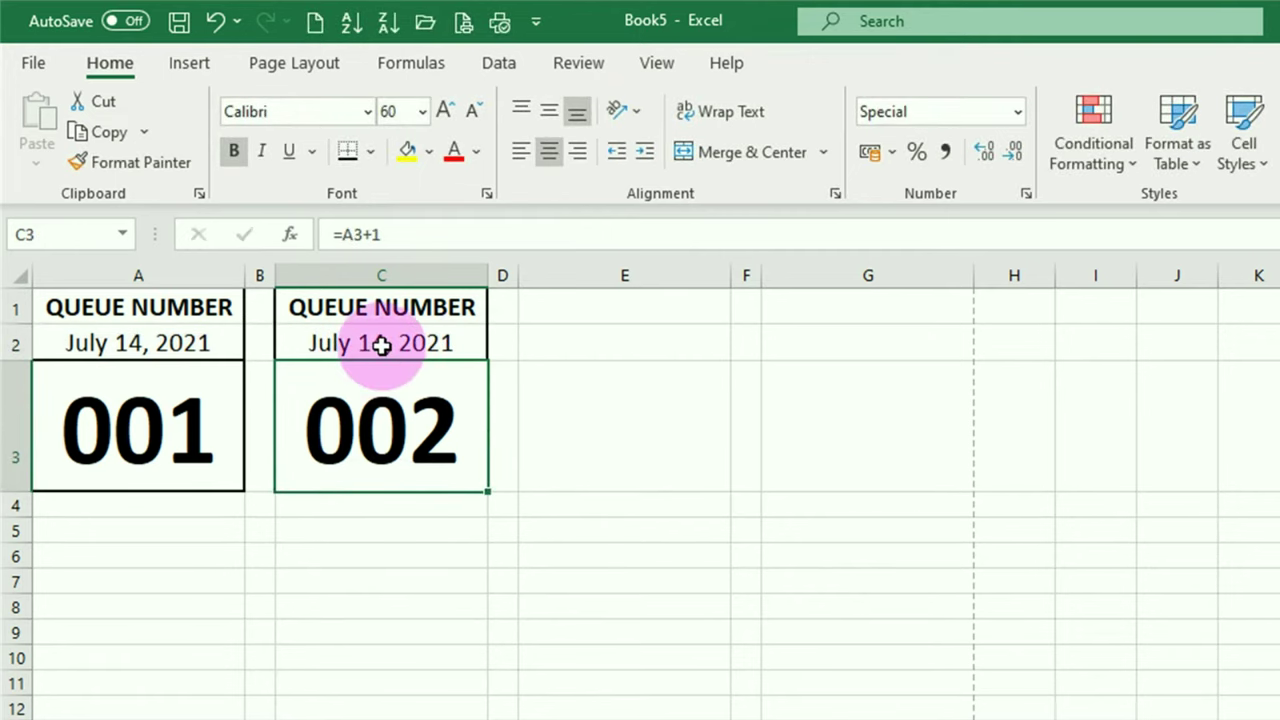
# Copy the 002 card from C1:C3 into E1 and G1 to make tickets 003 and 004
pyautogui.moveTo(371, 303); pyautogui.dragTo(372, 428)
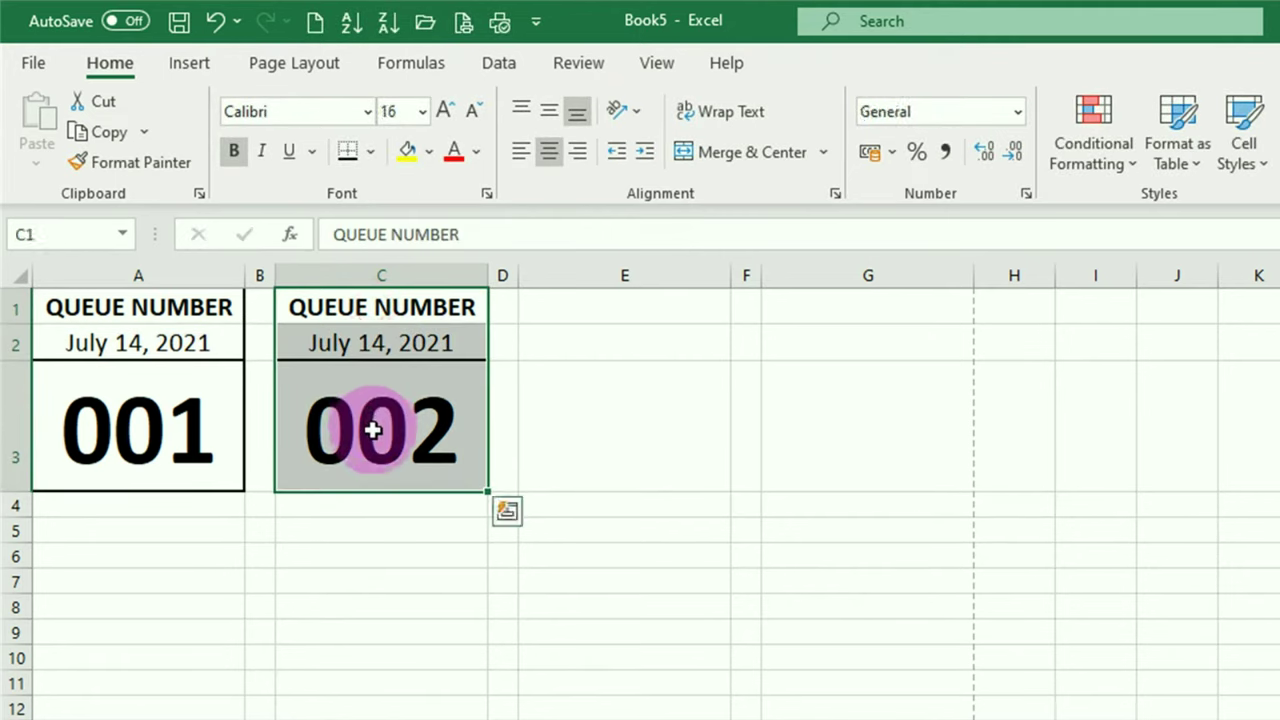
pyautogui.click(105, 136)
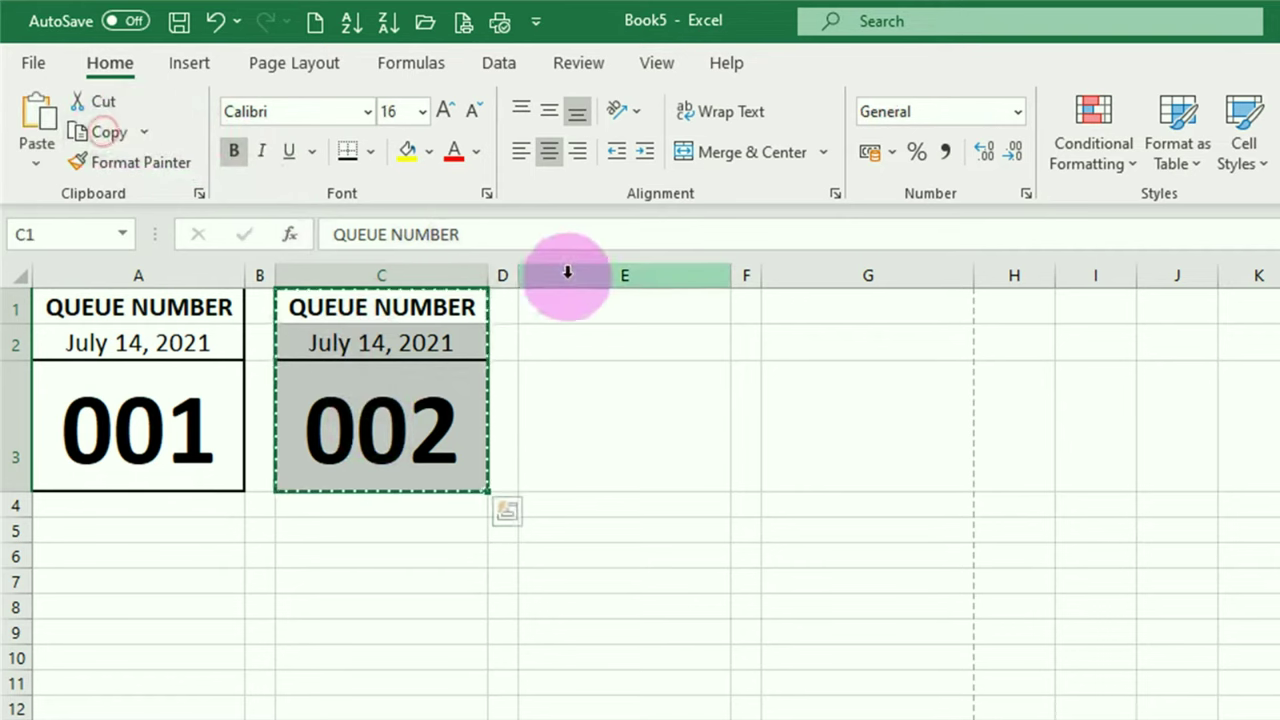
pyautogui.click(607, 312)
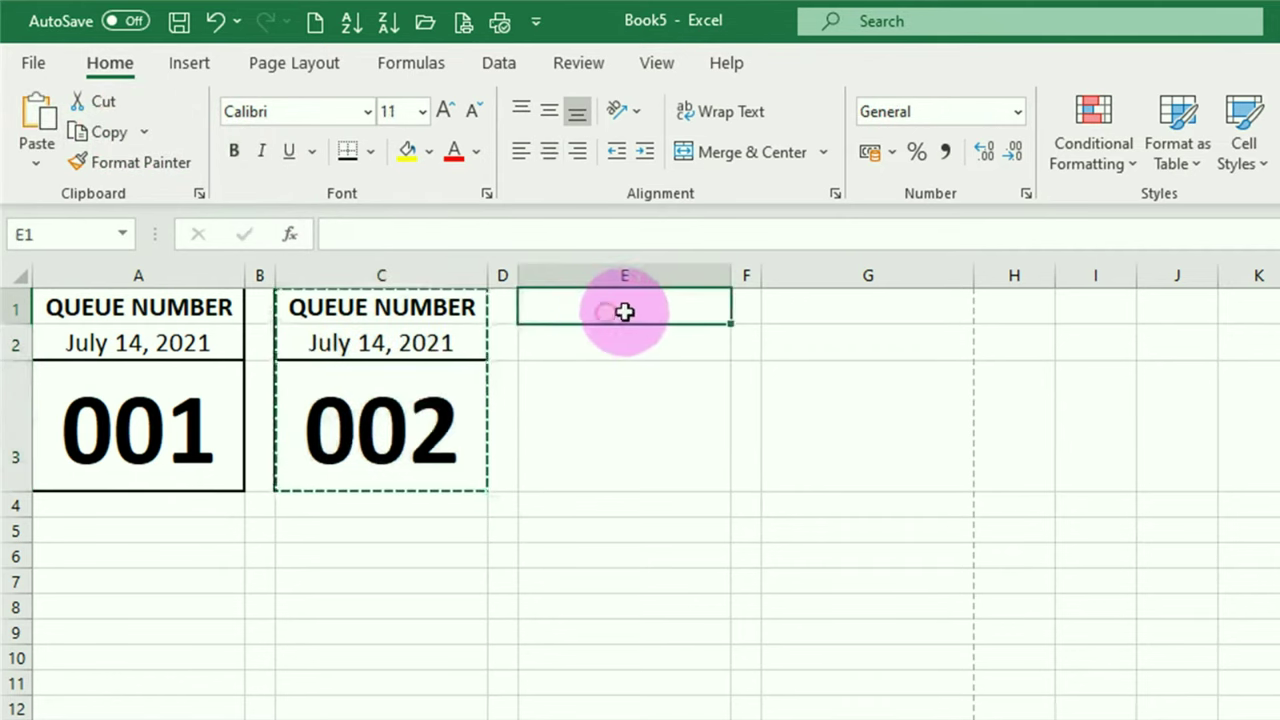
pyautogui.keyDown('ctrl'); pyautogui.click(860, 311); pyautogui.keyUp('ctrl')
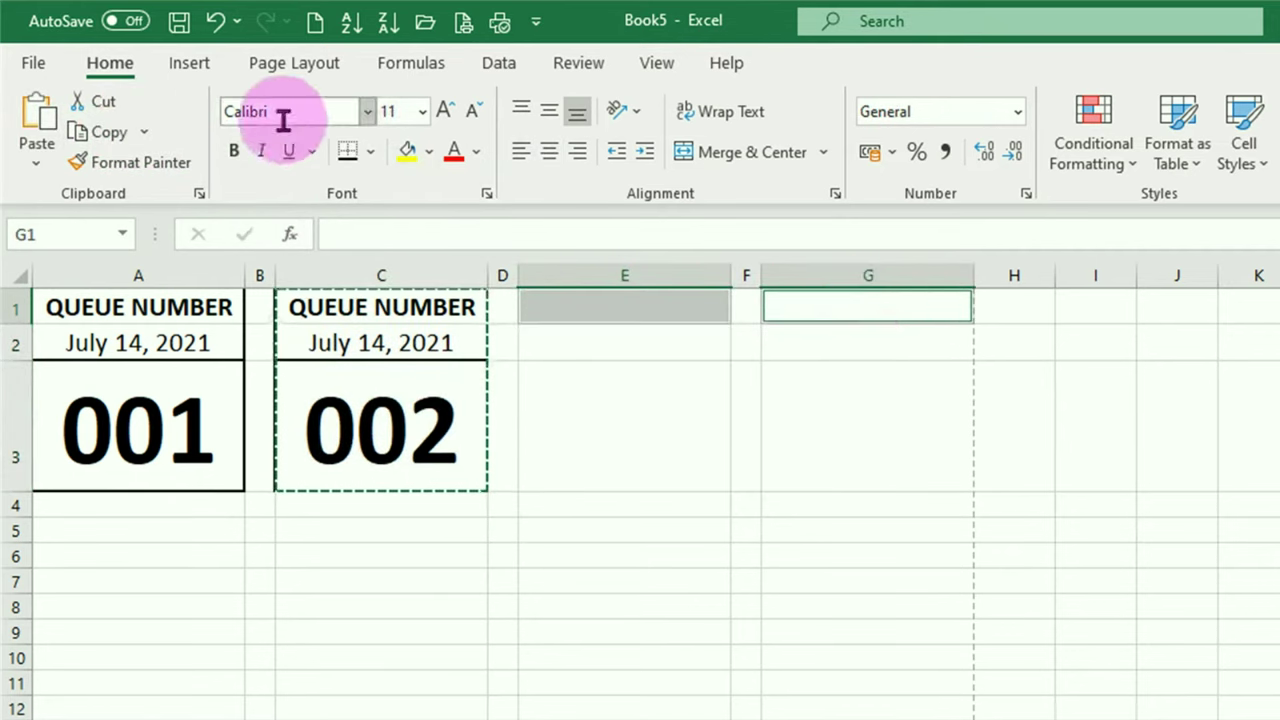
pyautogui.click(40, 120)
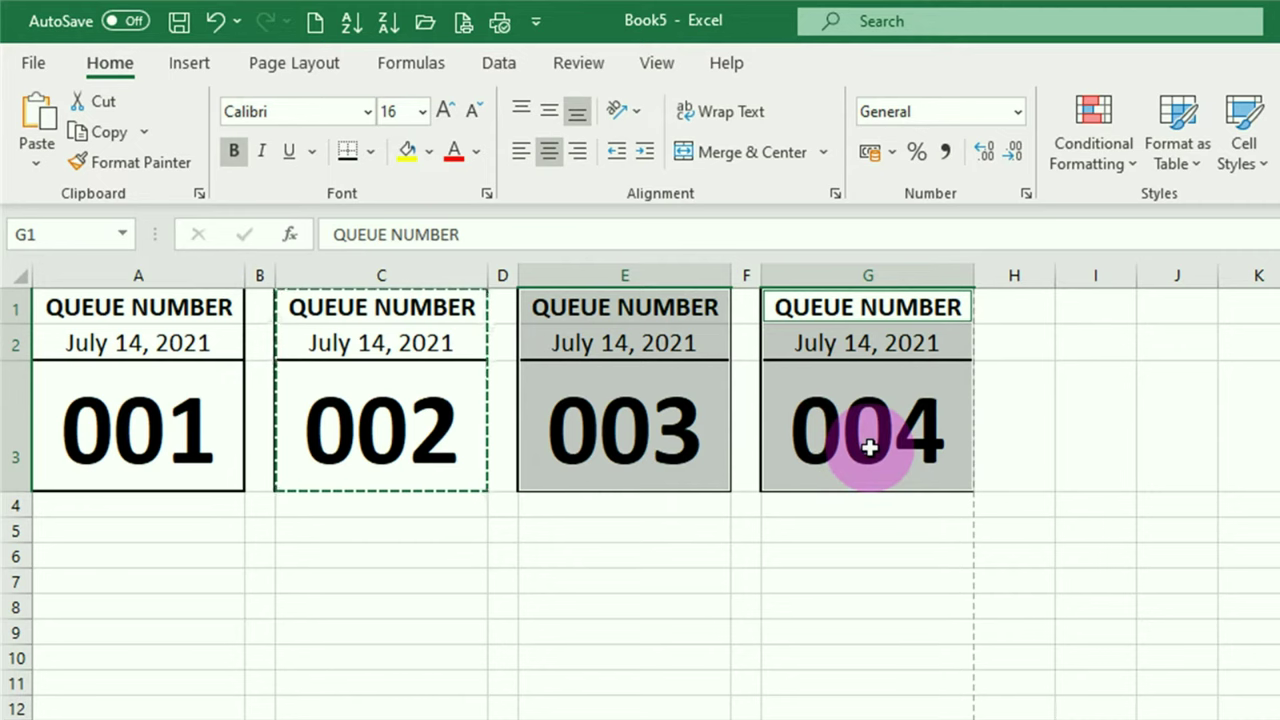
pyautogui.click(165, 533)
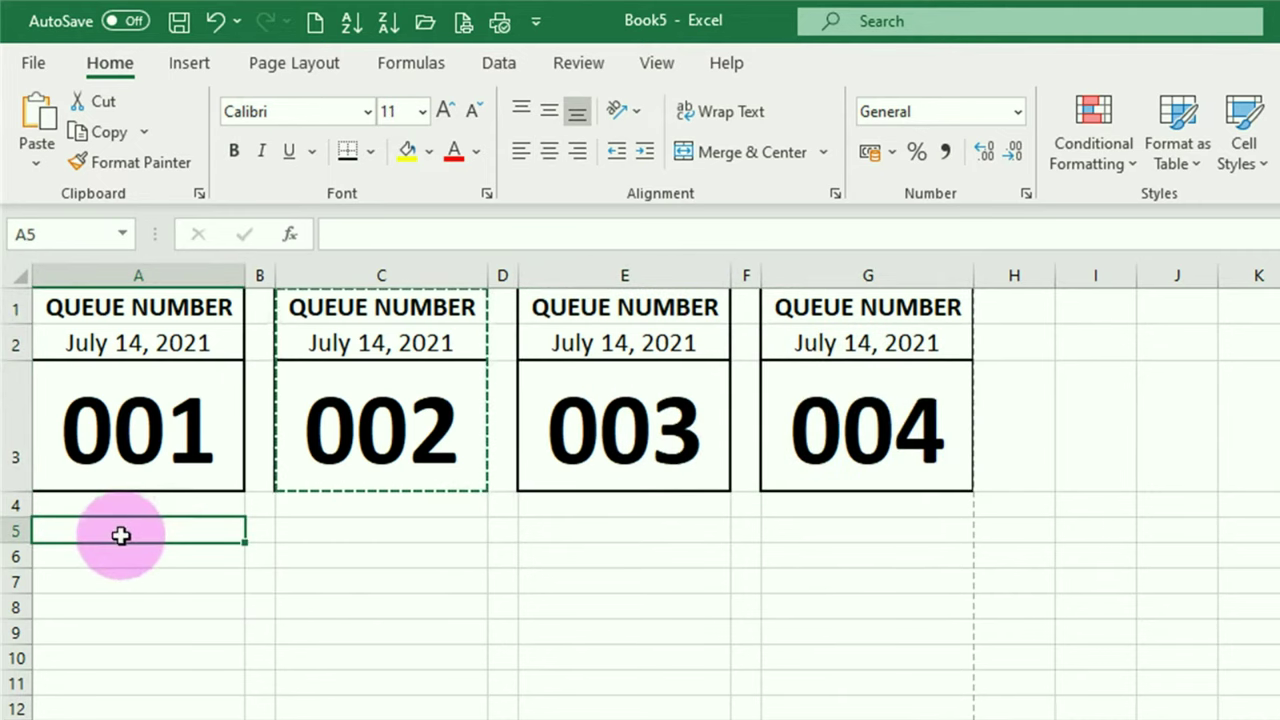
# Paste the card at A5 and set A7 to =G3+1 so it shows 005
pyautogui.click(38, 118)
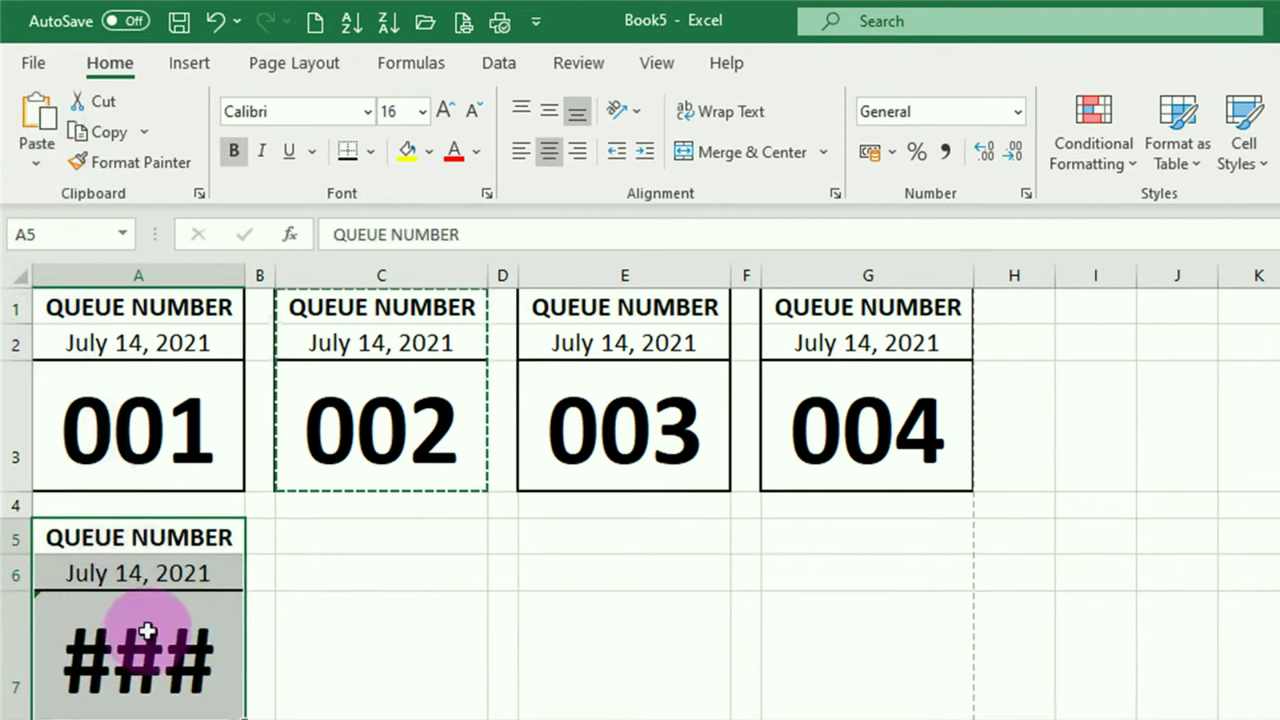
pyautogui.click(143, 647)
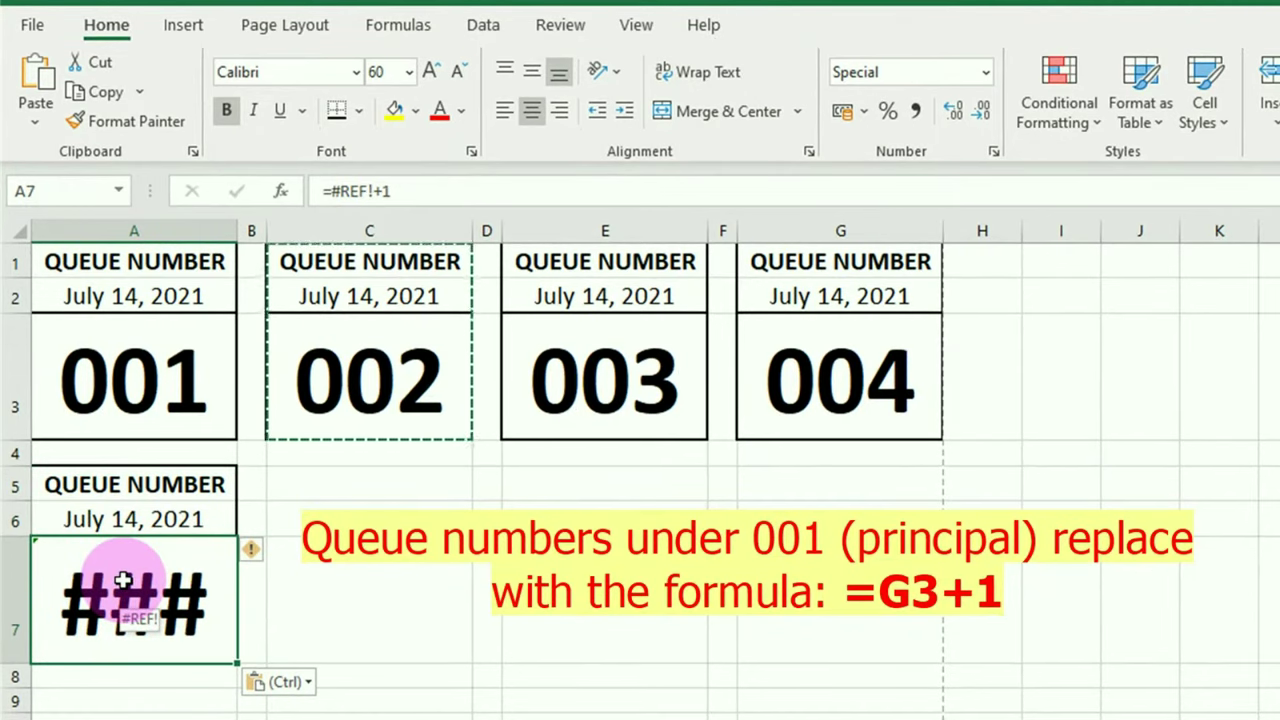
pyautogui.write('=')
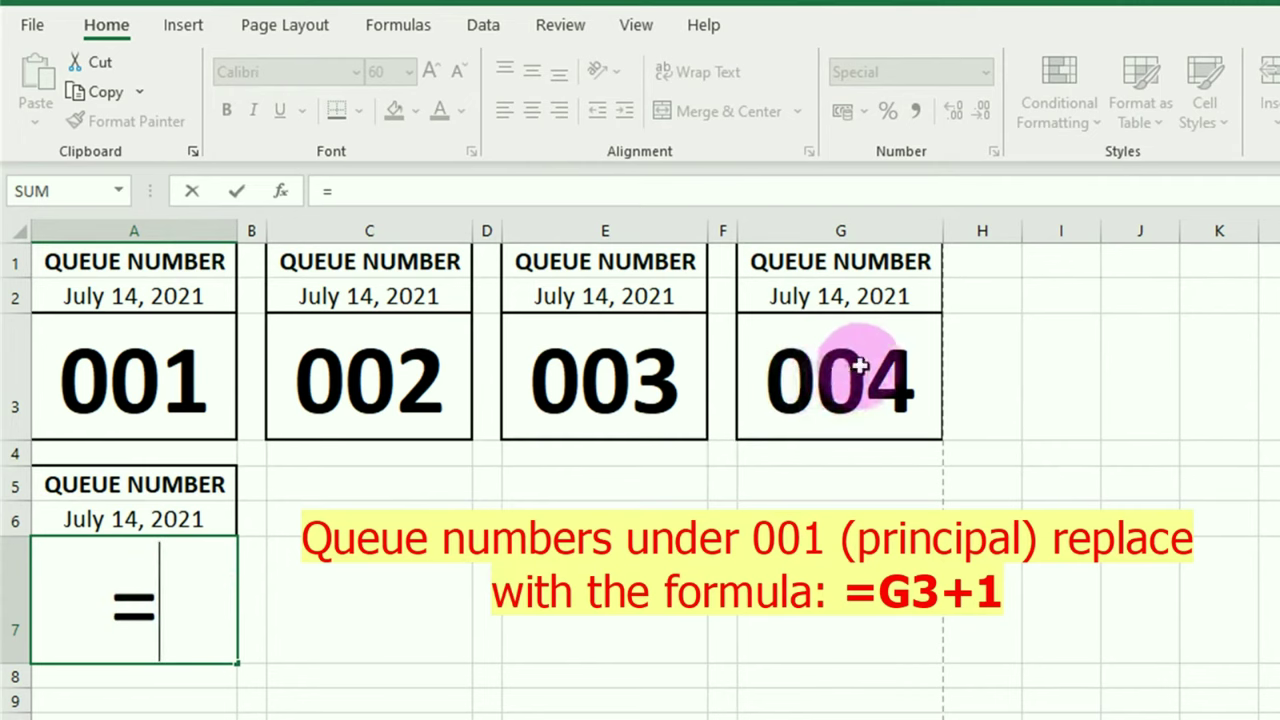
pyautogui.click(846, 370)
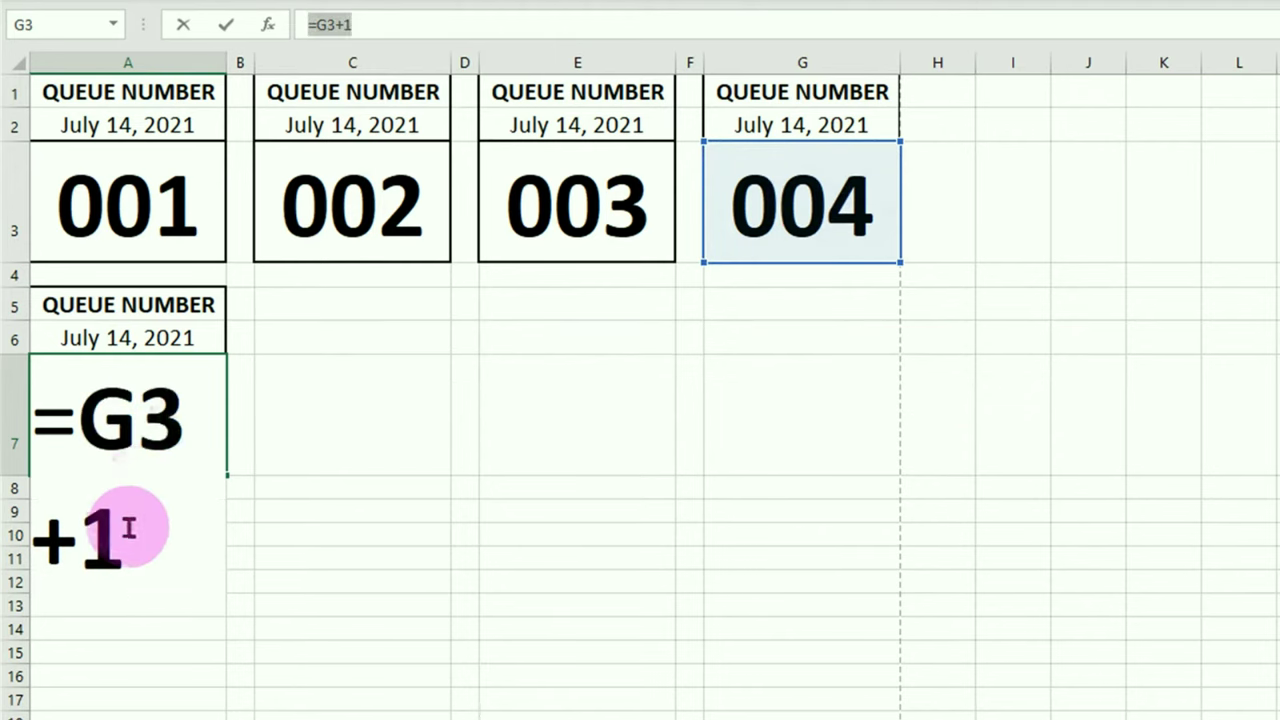
pyautogui.press('Return')
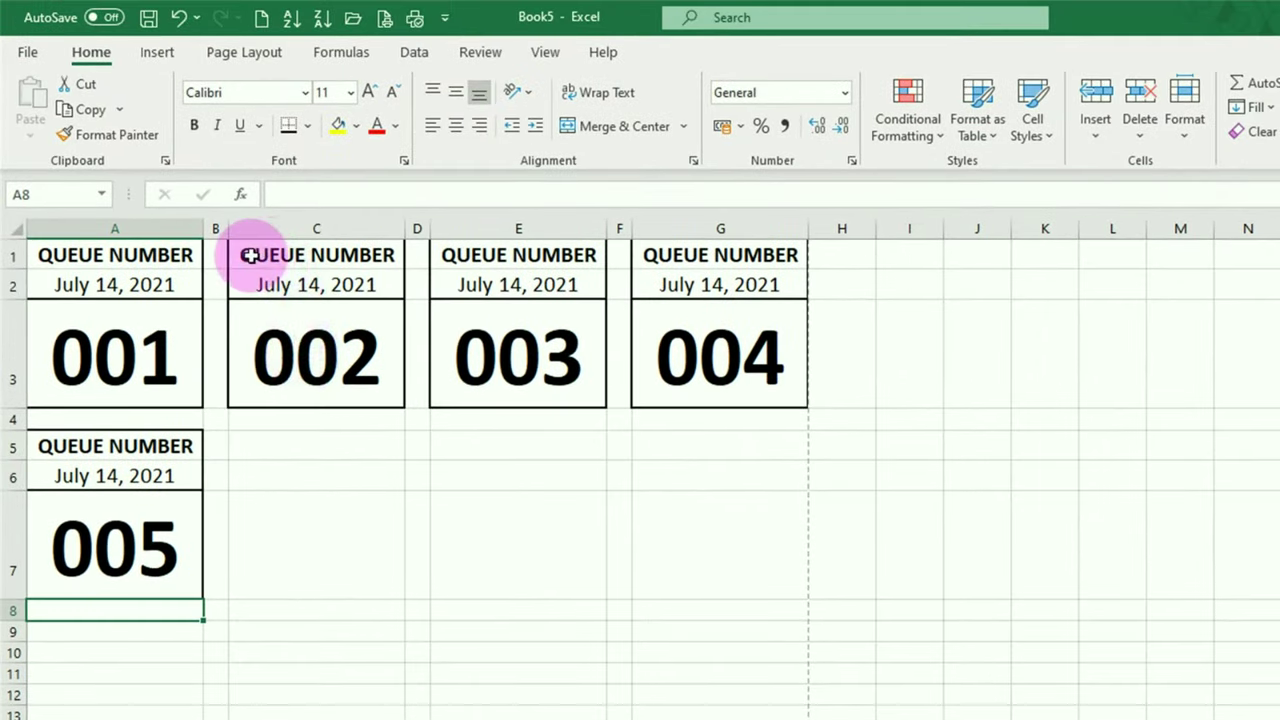
# Copy tickets 002–004 to C5 to create 006–008, then copy the A5:G7 row
pyautogui.moveTo(249, 256); pyautogui.dragTo(724, 352)
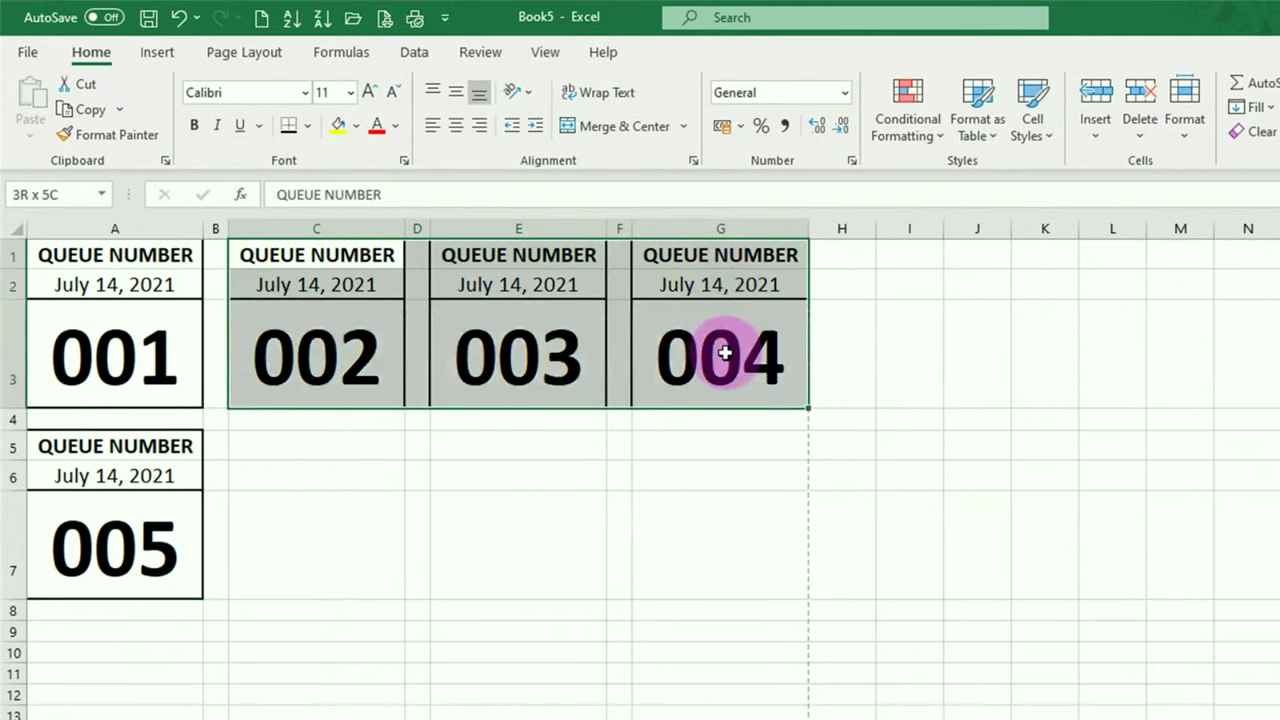
pyautogui.click(86, 112)
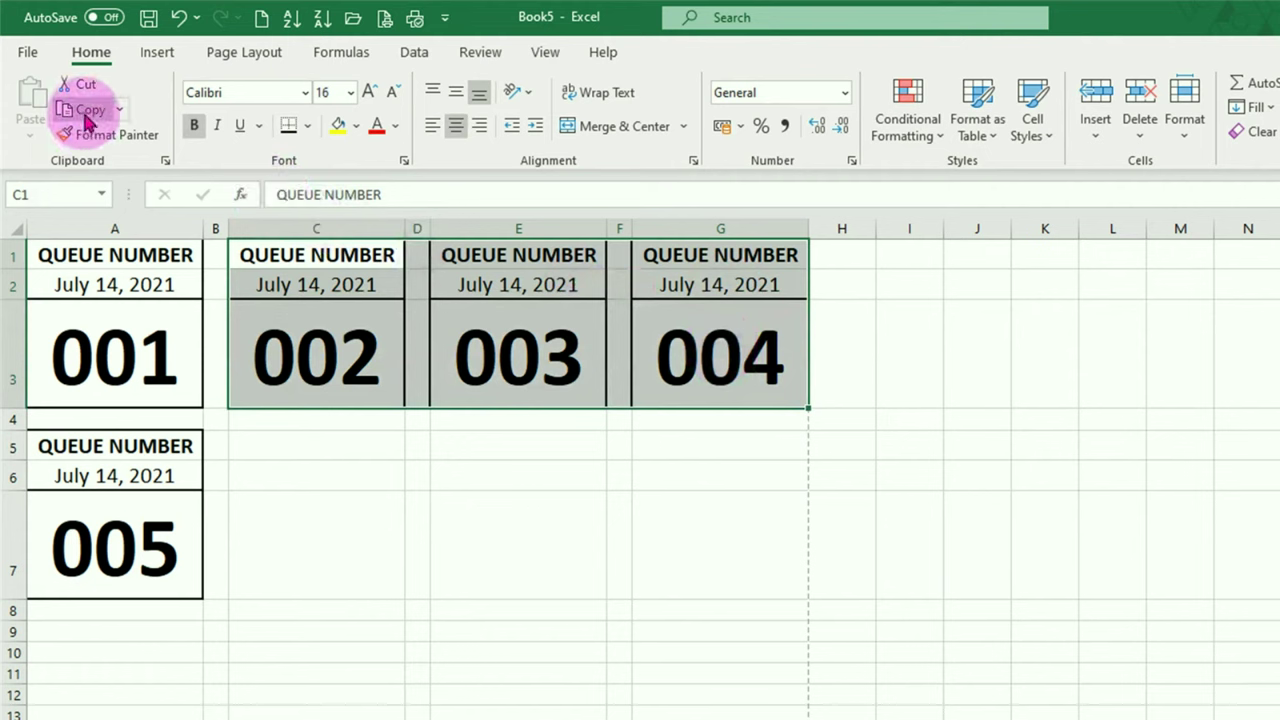
pyautogui.click(254, 443)
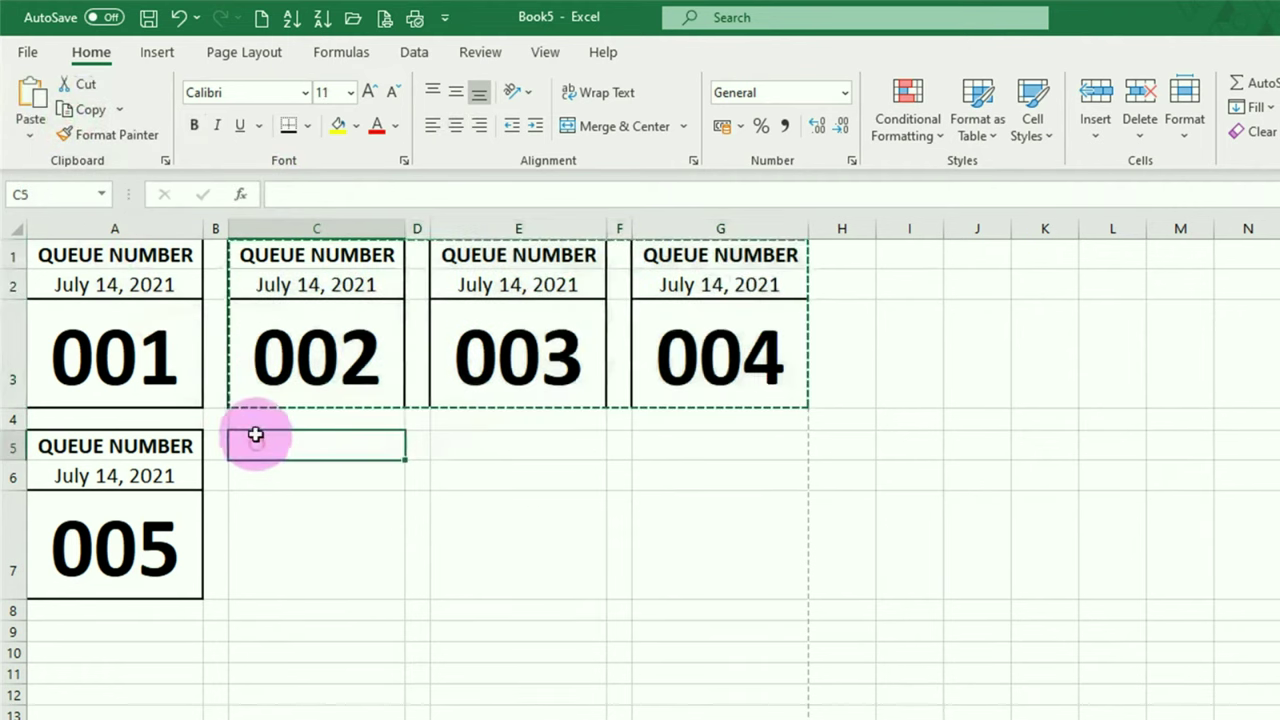
pyautogui.click(28, 104)
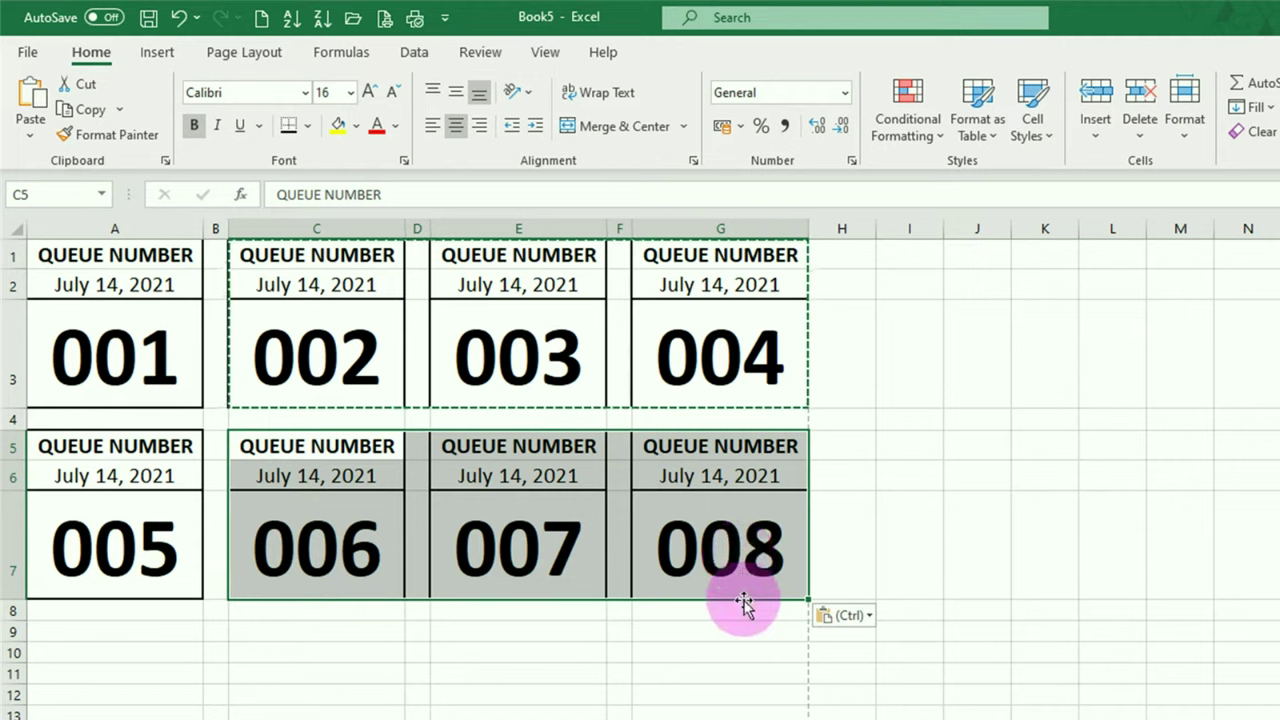
pyautogui.moveTo(80, 446)
pyautogui.mouseDown()
pyautogui.moveTo(85, 516)
pyautogui.moveTo(694, 525)
pyautogui.mouseUp()
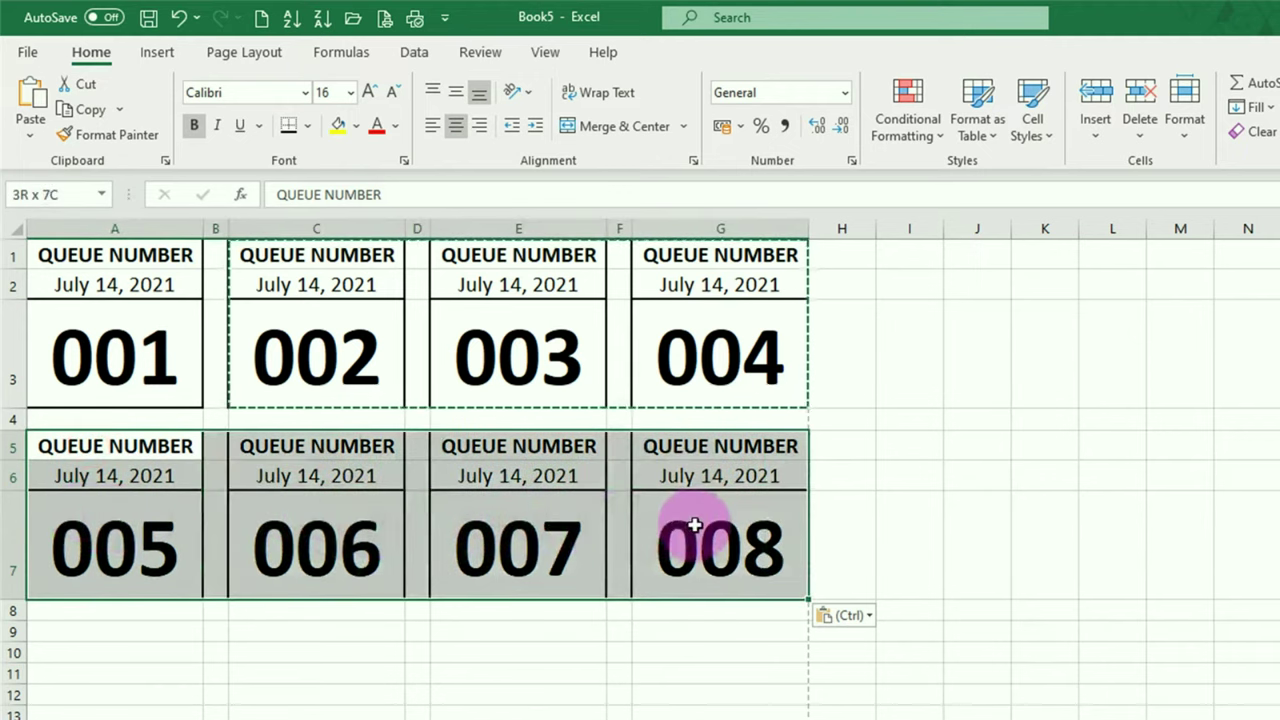
pyautogui.click(76, 112)
# Paste the ticket row at A9, A13 and A17 to add tickets 009–020
pyautogui.click(86, 632)
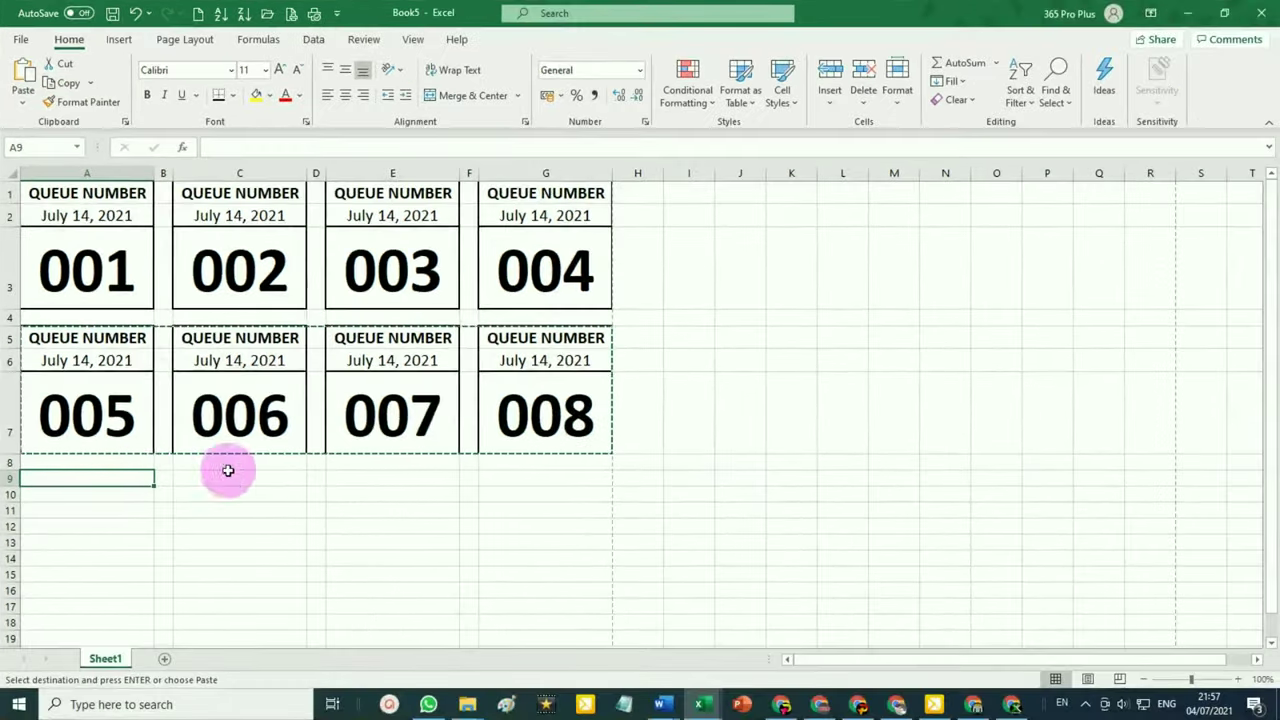
pyautogui.hotkey('ctrl', 'v')
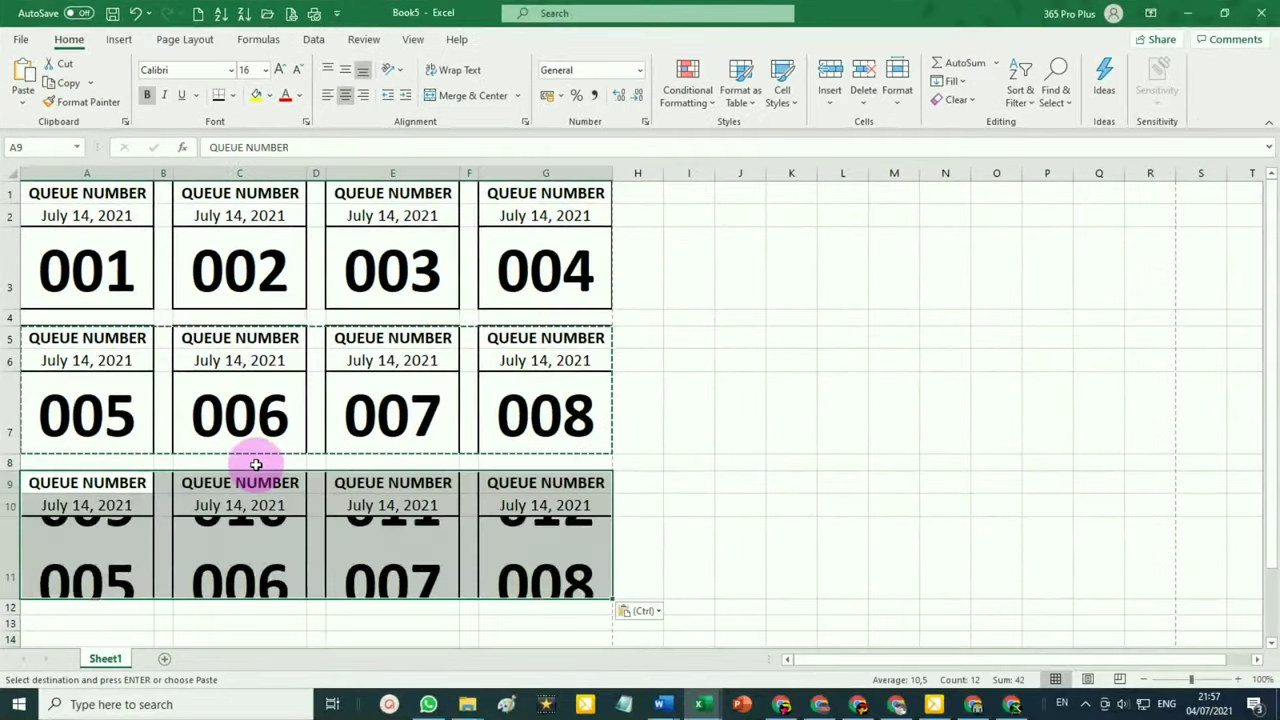
pyautogui.scroll(-2, 250, 465)
pyautogui.click(106, 432)
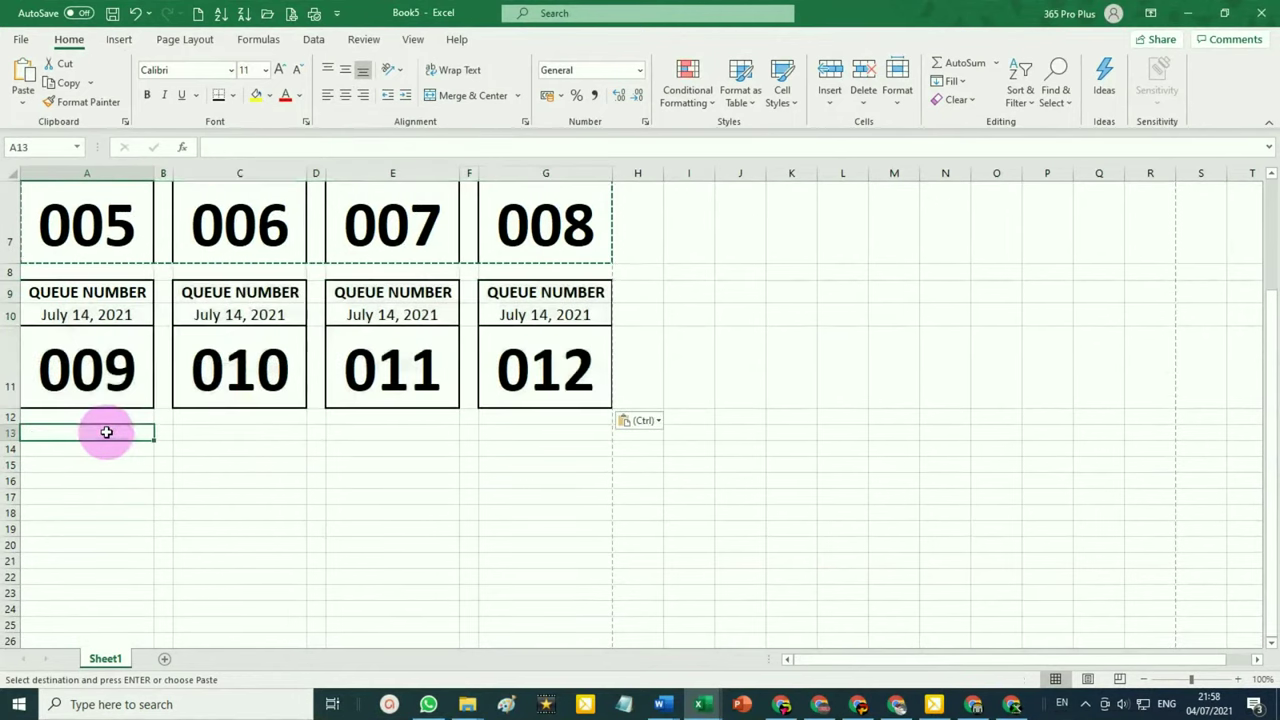
pyautogui.hotkey('ctrl', 'v')
pyautogui.scroll(-2, 190, 450)
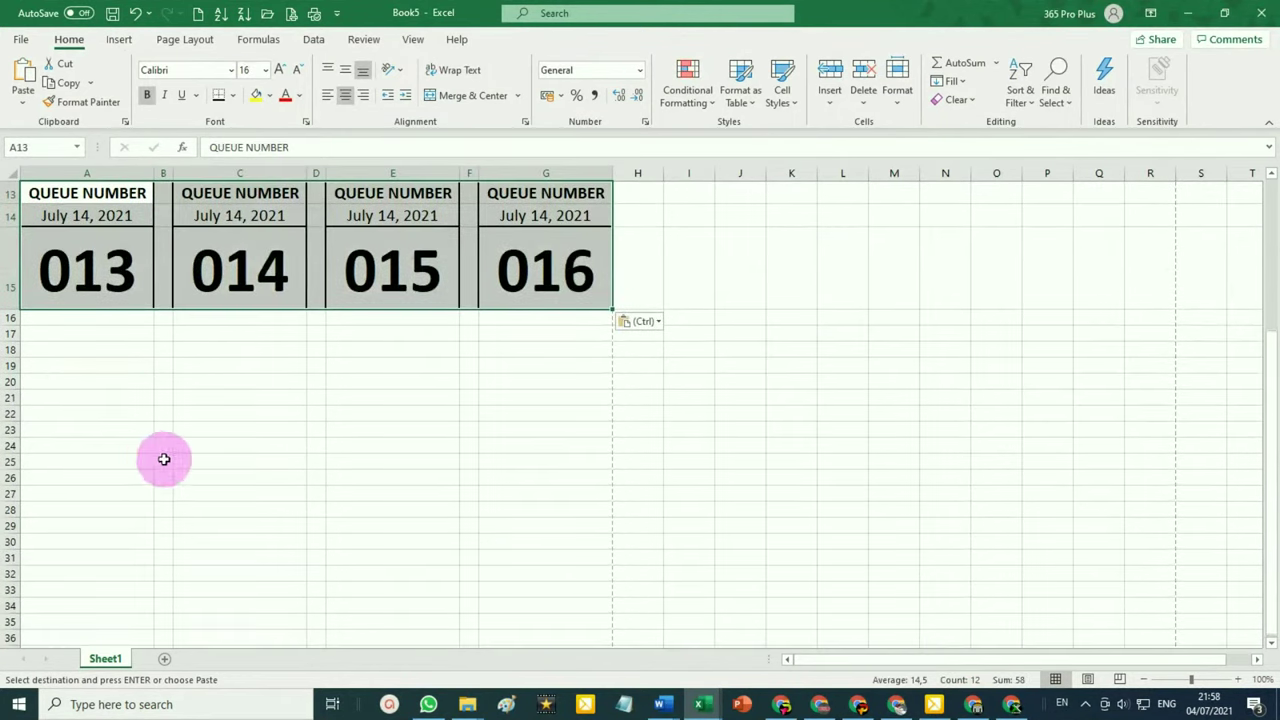
pyautogui.click(105, 336)
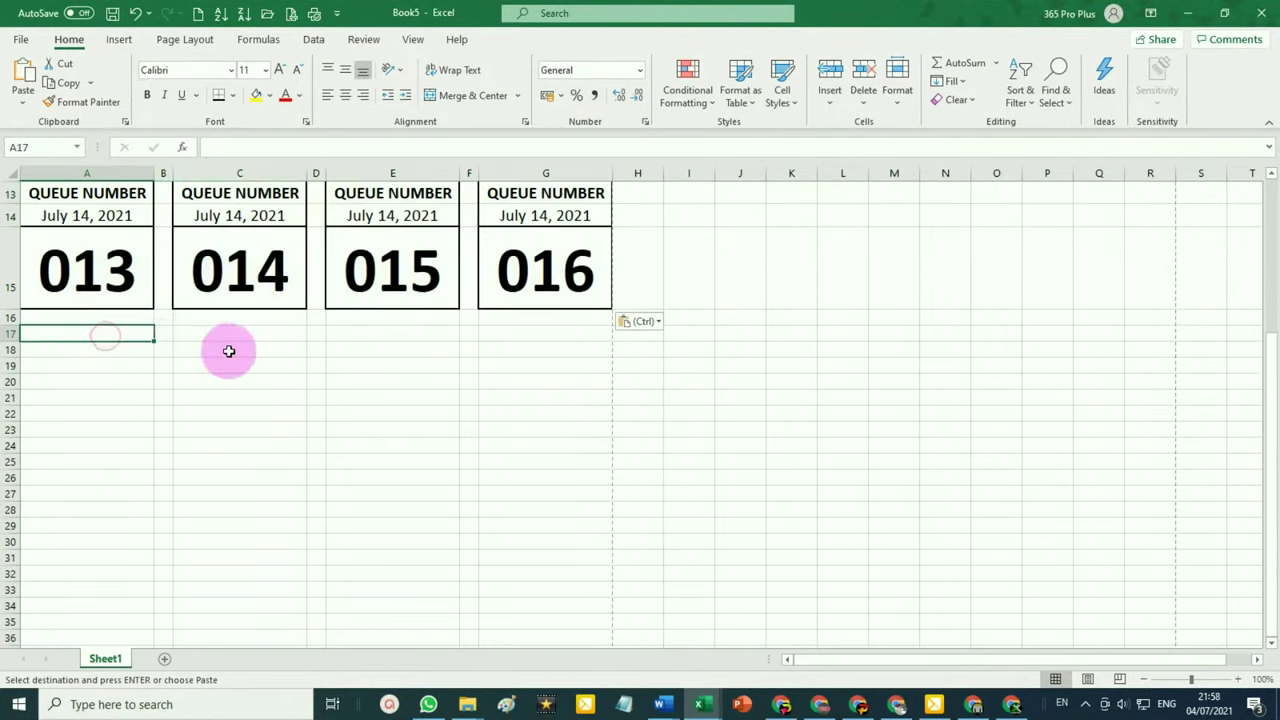
pyautogui.hotkey('ctrl', 'v')
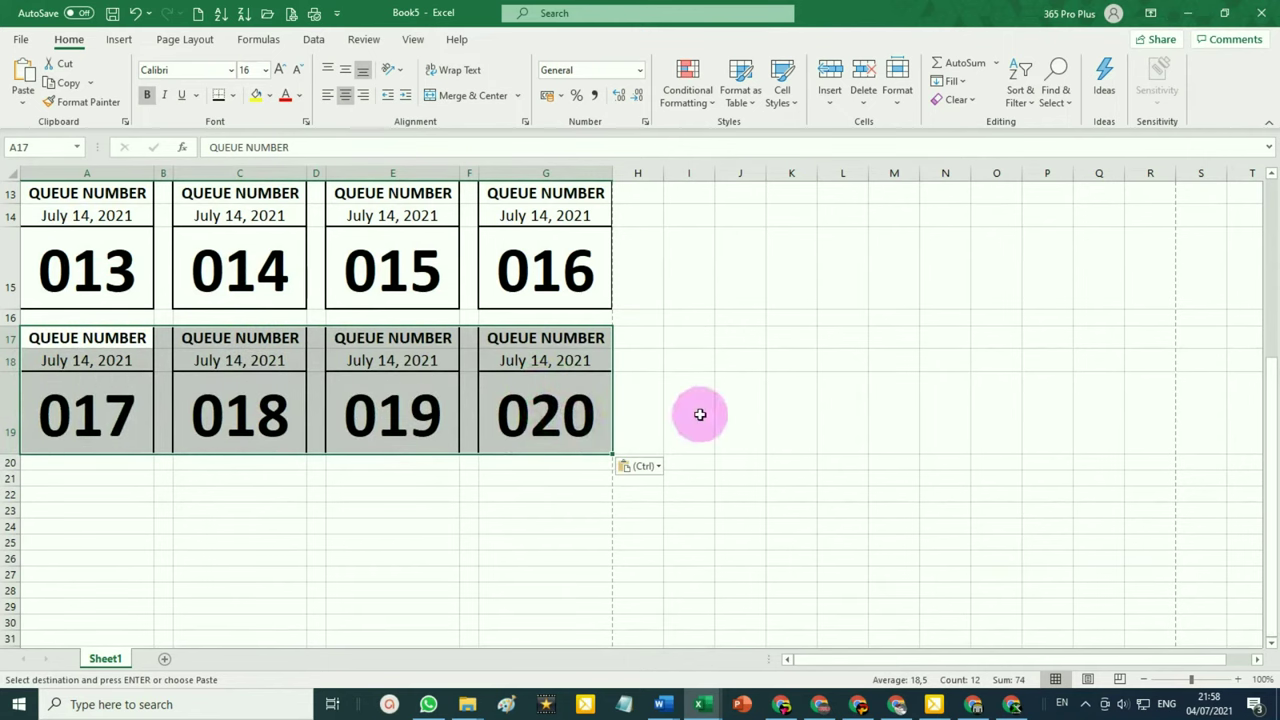
pyautogui.click(698, 414)
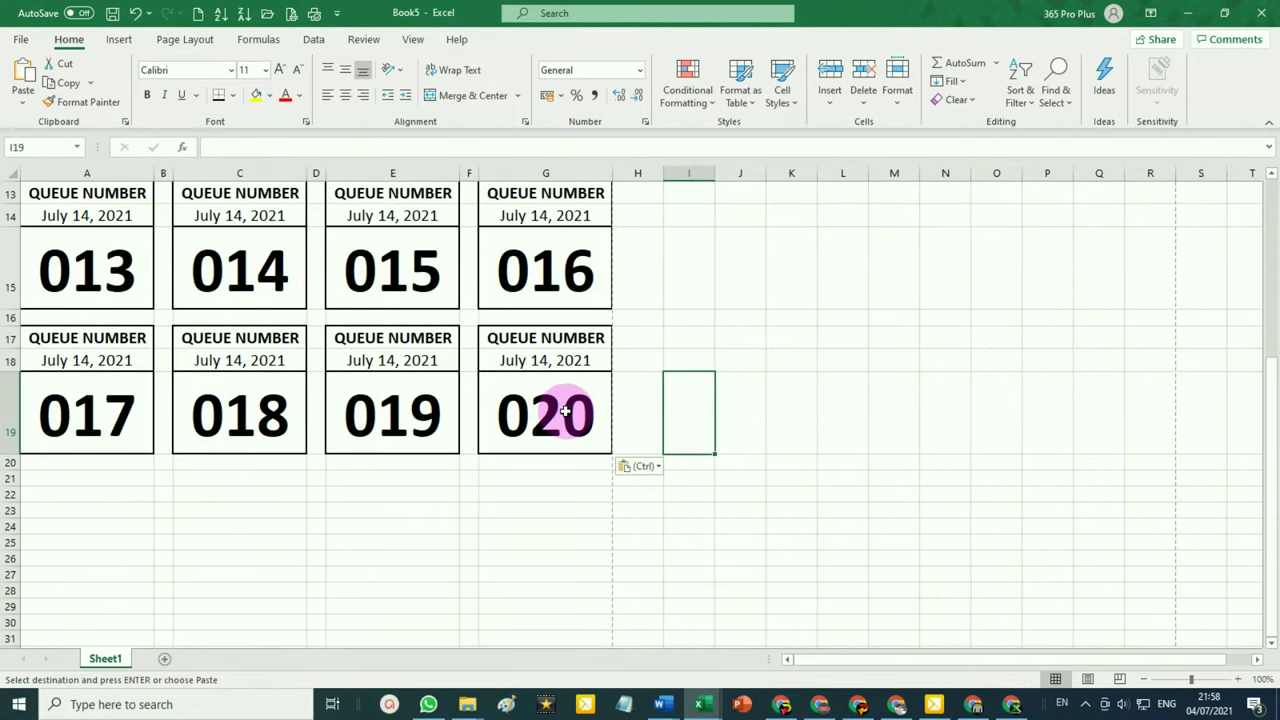
# Copy tickets 005–020 and paste them at A21 to add tickets 021–036
pyautogui.scroll(3, 214, 363)
pyautogui.scroll(1, 214, 363)
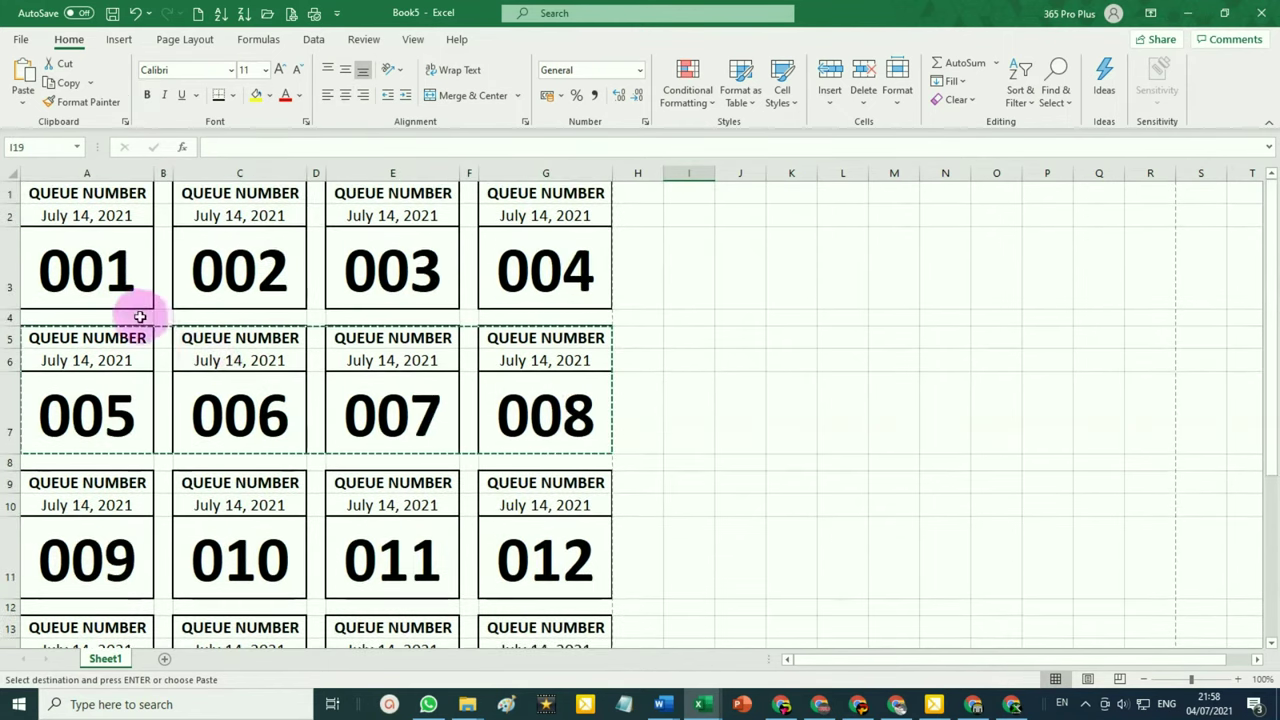
pyautogui.moveTo(44, 335); pyautogui.dragTo(533, 599)
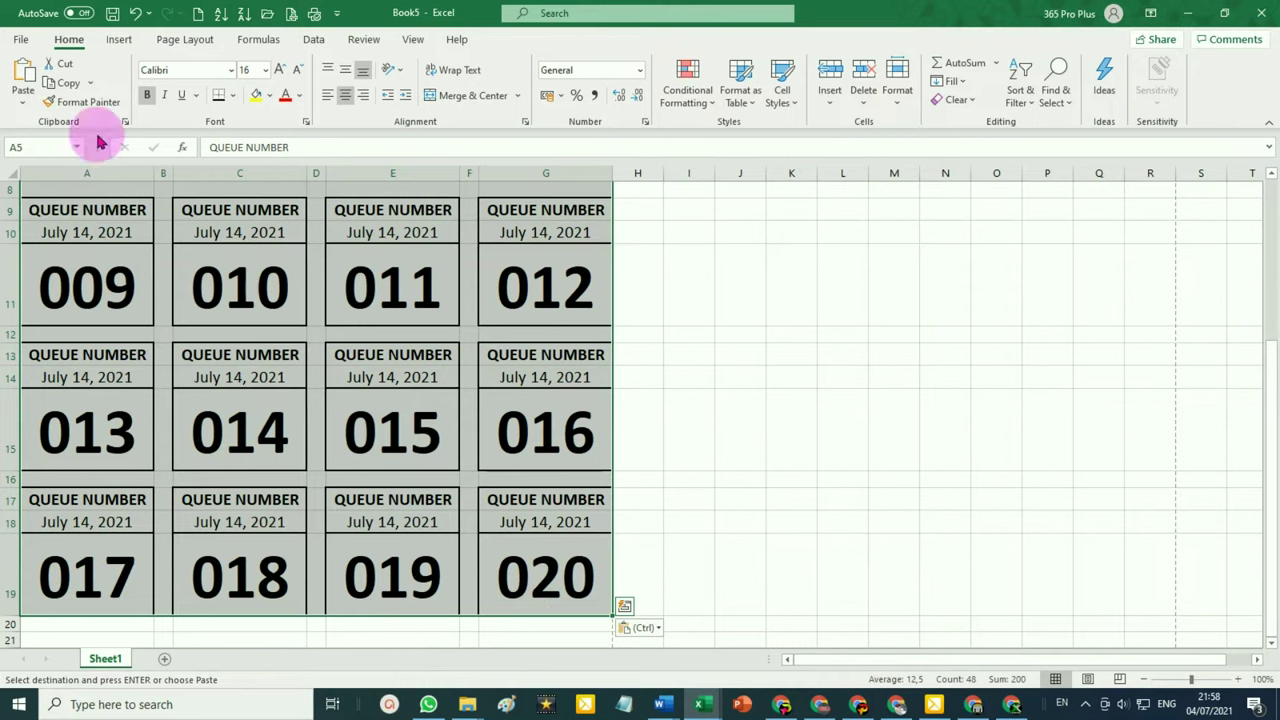
pyautogui.click(60, 84)
pyautogui.scroll(3, 51, 306)
pyautogui.scroll(-5, 40, 420)
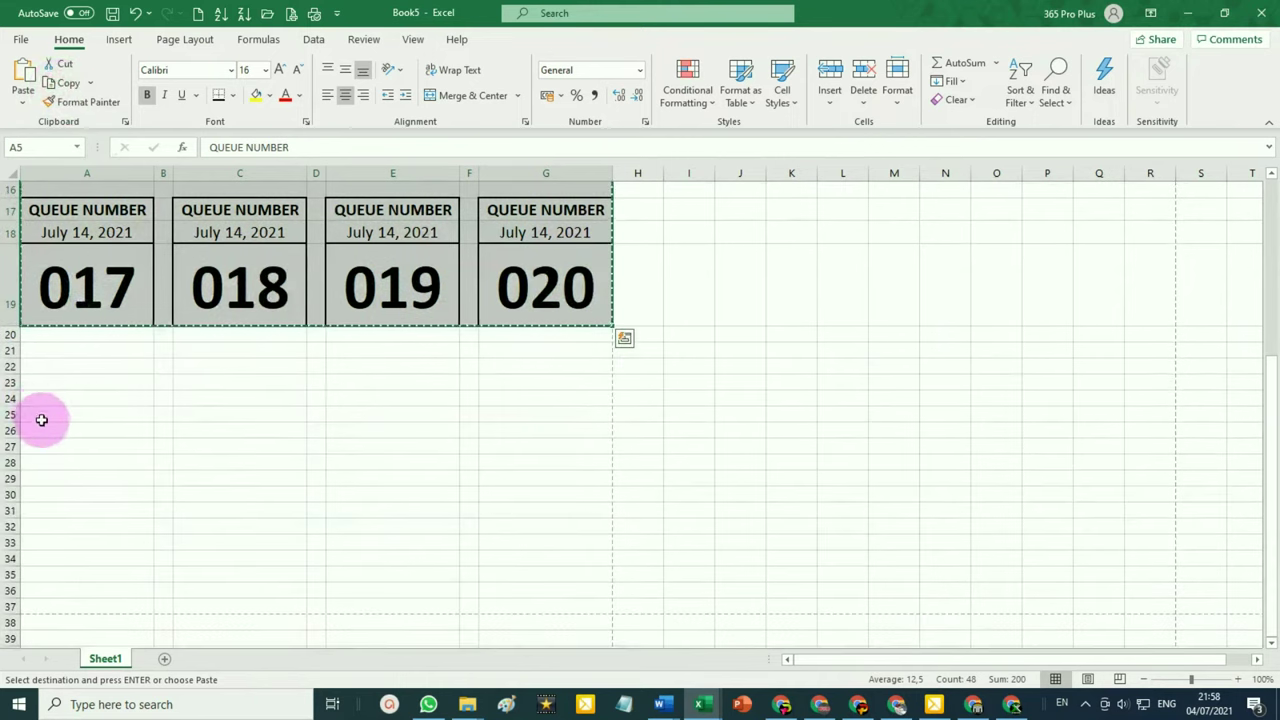
pyautogui.click(48, 349)
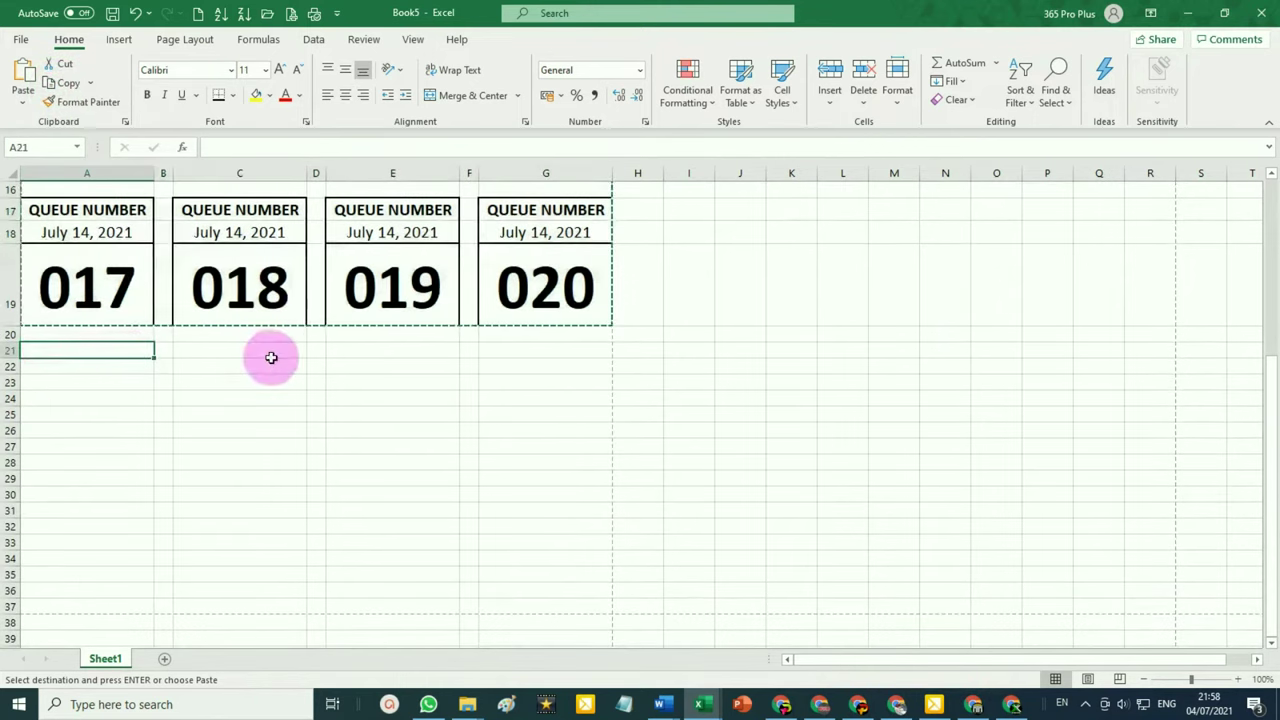
pyautogui.hotkey('ctrl', 'v')
# Paste the copied block at A37 and A53 to continue tickets through 068
pyautogui.scroll(-3, 99, 397)
pyautogui.scroll(-3, 99, 397)
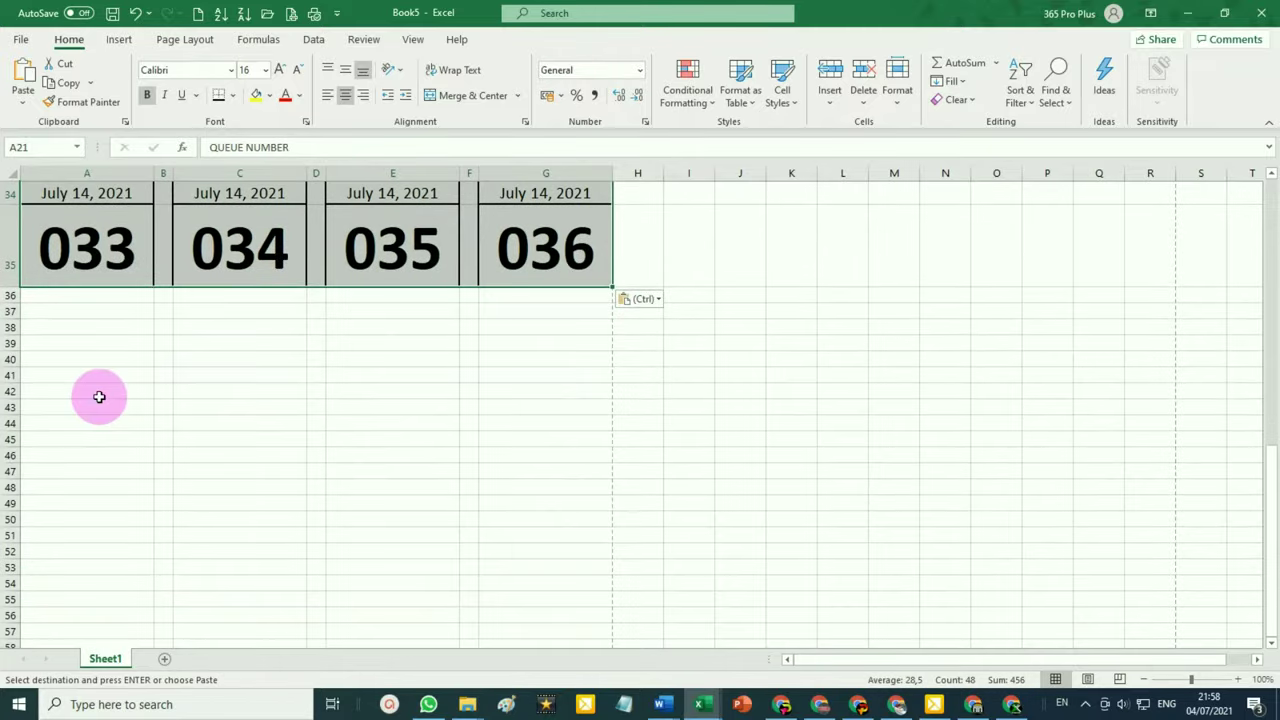
pyautogui.click(86, 311)
pyautogui.hotkey('ctrl', 'v')
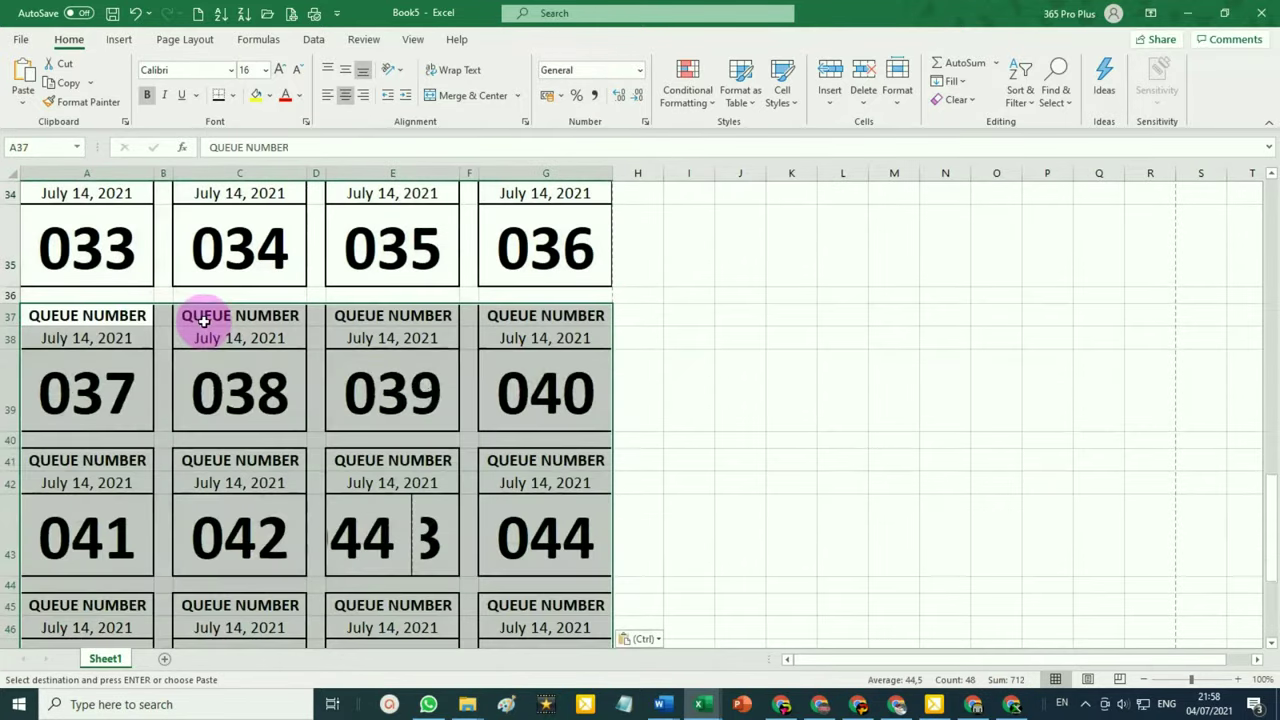
pyautogui.scroll(-3, 203, 349)
pyautogui.scroll(-2, 200, 363)
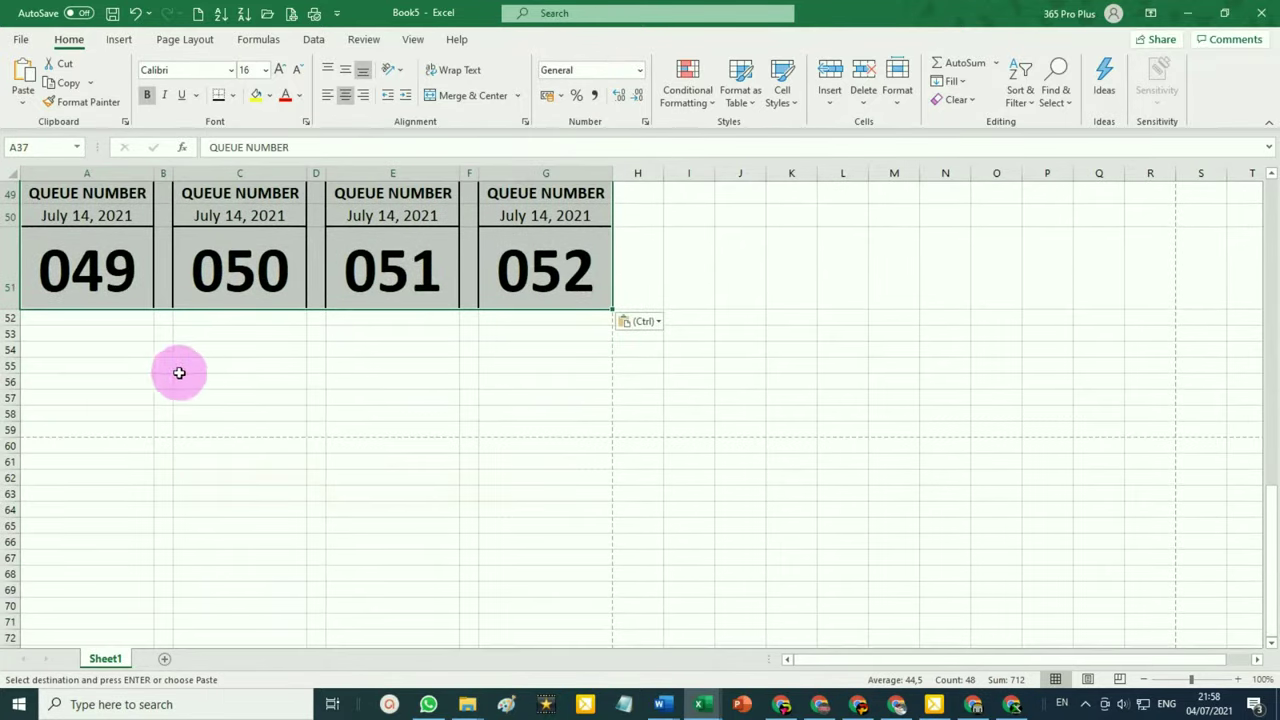
pyautogui.click(98, 337)
pyautogui.hotkey('ctrl', 'v')
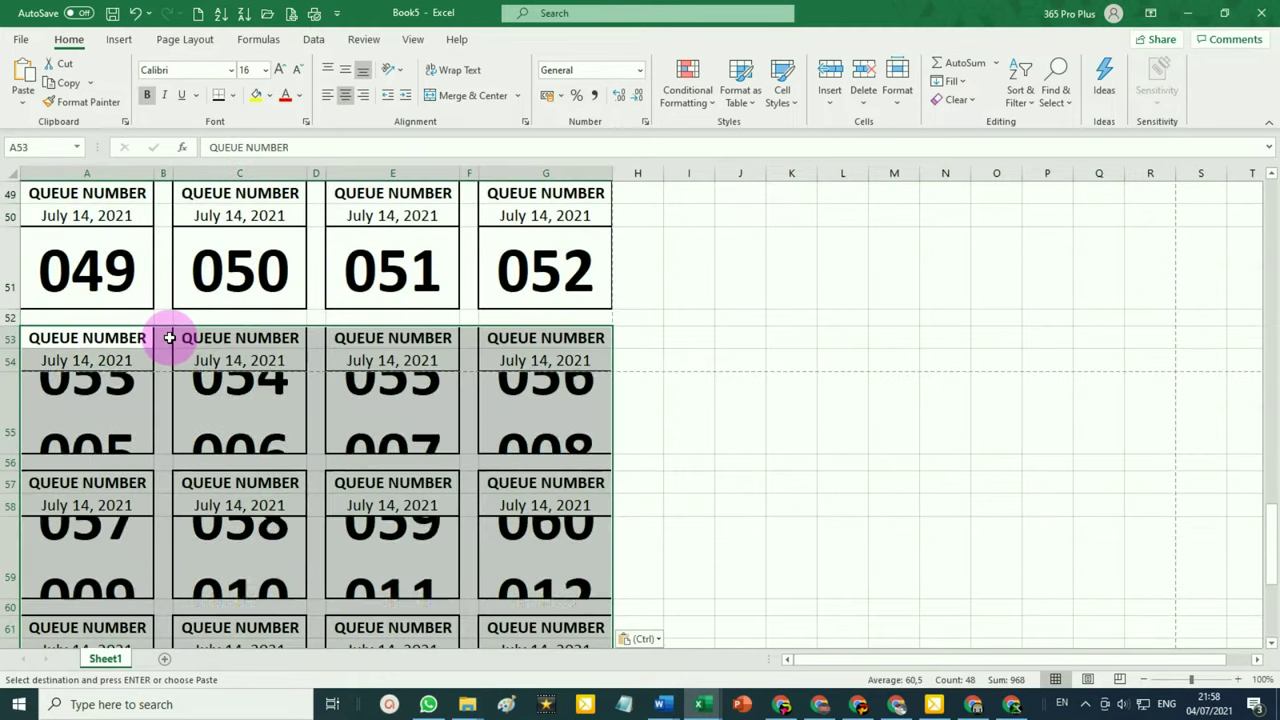
# Paste the block at A69 and A85 to finish tickets through 100, then return to the top
pyautogui.scroll(-1, 166, 354)
pyautogui.scroll(-3, 166, 366)
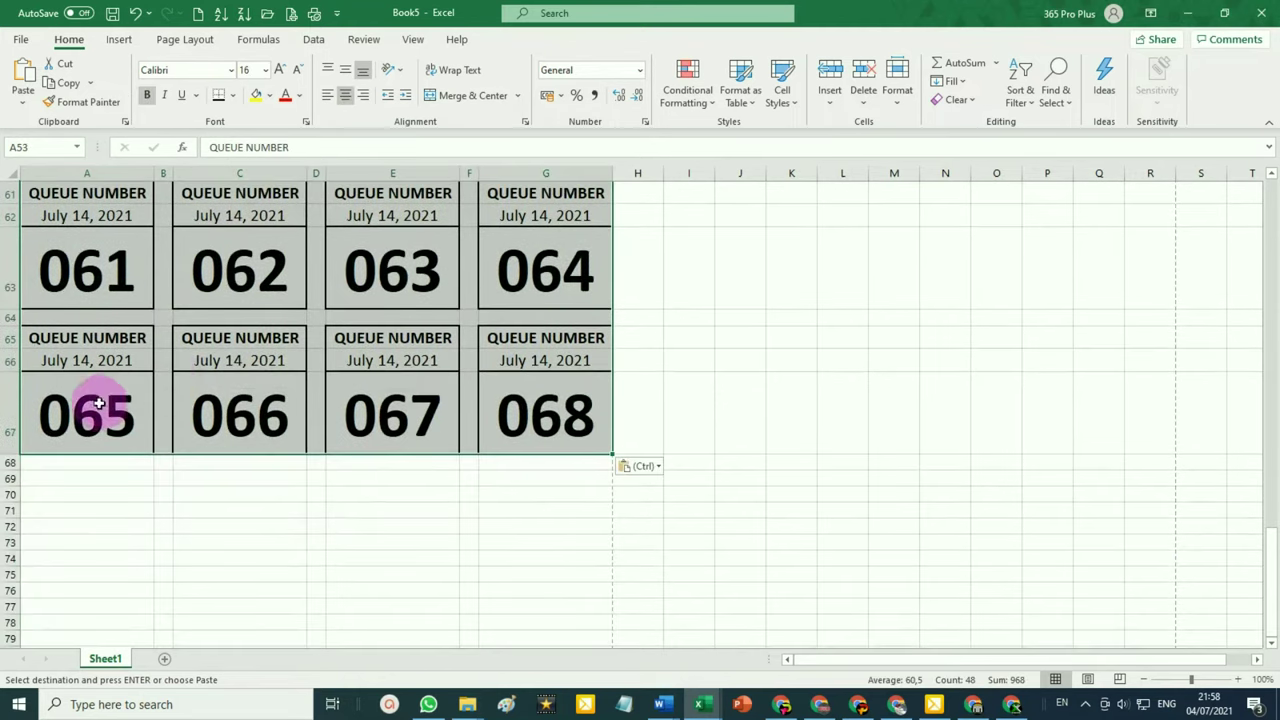
pyautogui.click(80, 479)
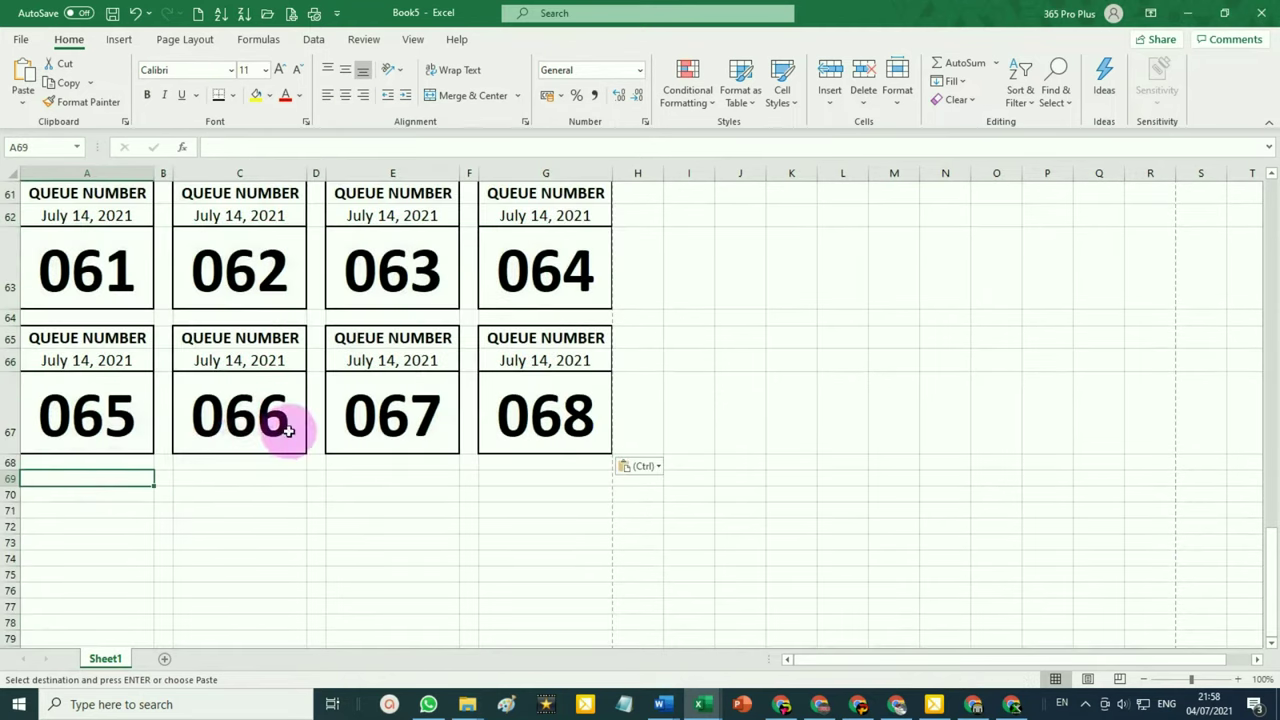
pyautogui.write('QUEUE NUMBER\t\tQUEUE NUMBER\t\tQUEUE NUMBER\t\tQUEUE NUMBER July 14, 2021\t\tJuly 14, 2021\t\tJuly 14, 2021\t\tJuly 14, 2021 069\t\t070\t\t071\t\t072 \t\t\t\t\t\t QUEUE NUMBER\t\tQUEUE NUMBER\t\tQUEUE NUMBER\t\tQUEUE NUMBER July 14, 2021\t\tJuly 14, 2021\t\tJuly 14, 2021\t\tJuly 14, 2021 073\t\t074\t\t075\t\t076 \t\t\t\t\t\t QUEUE NUMBER\t\tQUEUE NUMBER\t\tQUEUE NUMBER\t\tQUEUE NUMBER July 14, 2021\t\tJuly 14, 2021\t\tJuly 14, 2021\t\tJuly 14, 2021 077\t\t078\t\t079\t\t080 \t\t\t\t\t\t QUEUE NUMBER\t\tQUEUE NUMBER\t\tQUEUE NUMBER\t\tQUEUE NUMBER July 14, 2021\t\tJuly 14, 2021\t\tJuly 14, 2021\t\tJuly 14, 2021 081\t\t082\t\t083\t\t084')
pyautogui.scroll(-2, 192, 418)
pyautogui.scroll(-2, 192, 418)
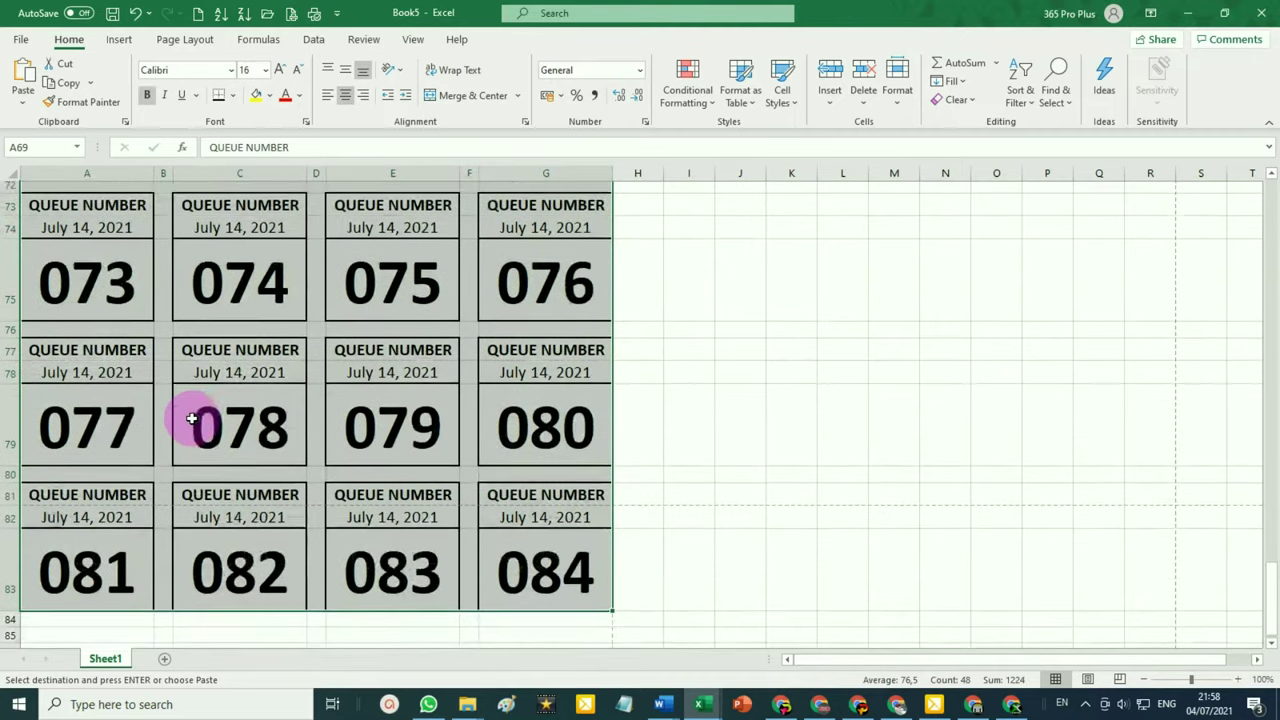
pyautogui.scroll(-2, 192, 418)
pyautogui.click(107, 432)
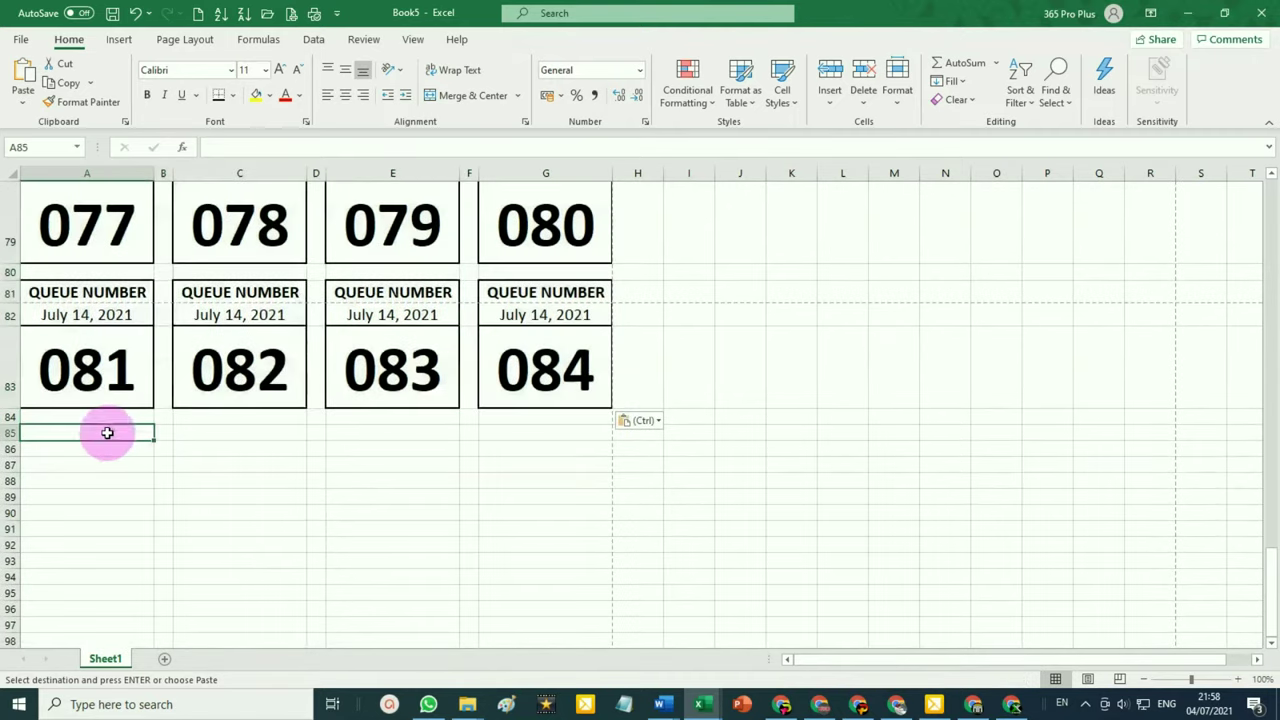
pyautogui.hotkey('ctrl', 'v')
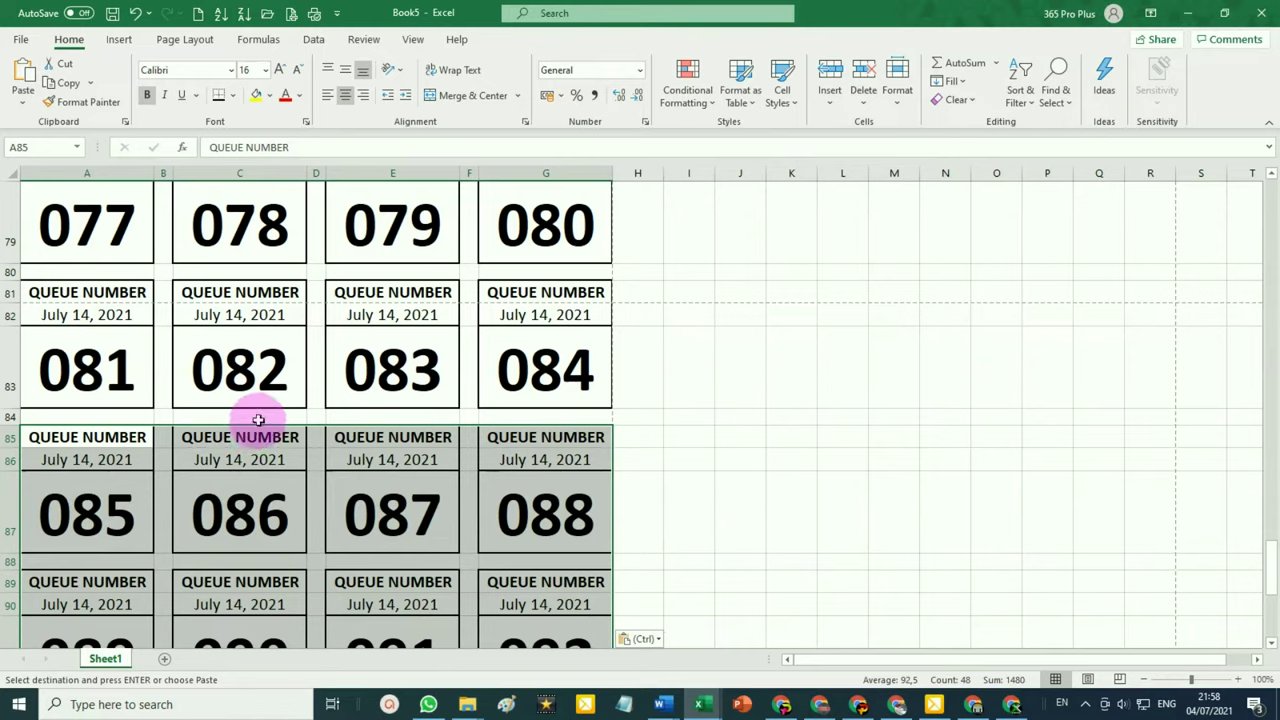
pyautogui.scroll(-2, 551, 486)
pyautogui.scroll(-2, 540, 506)
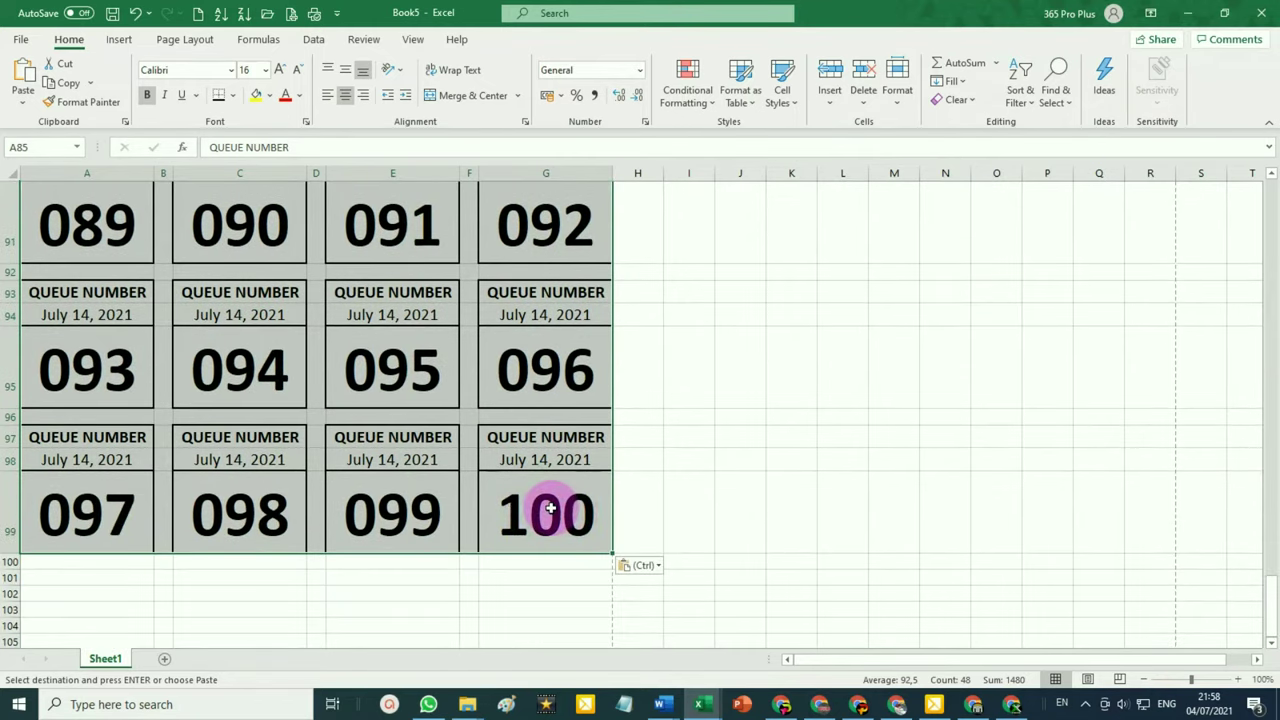
pyautogui.scroll(4, 551, 509)
pyautogui.scroll(1, 549, 509)
pyautogui.scroll(3, 517, 463)
pyautogui.scroll(4, 486, 306)
pyautogui.scroll(4, 530, 293)
pyautogui.scroll(5, 523, 294)
pyautogui.scroll(3, 528, 286)
pyautogui.scroll(6, 457, 257)
pyautogui.scroll(1, 520, 267)
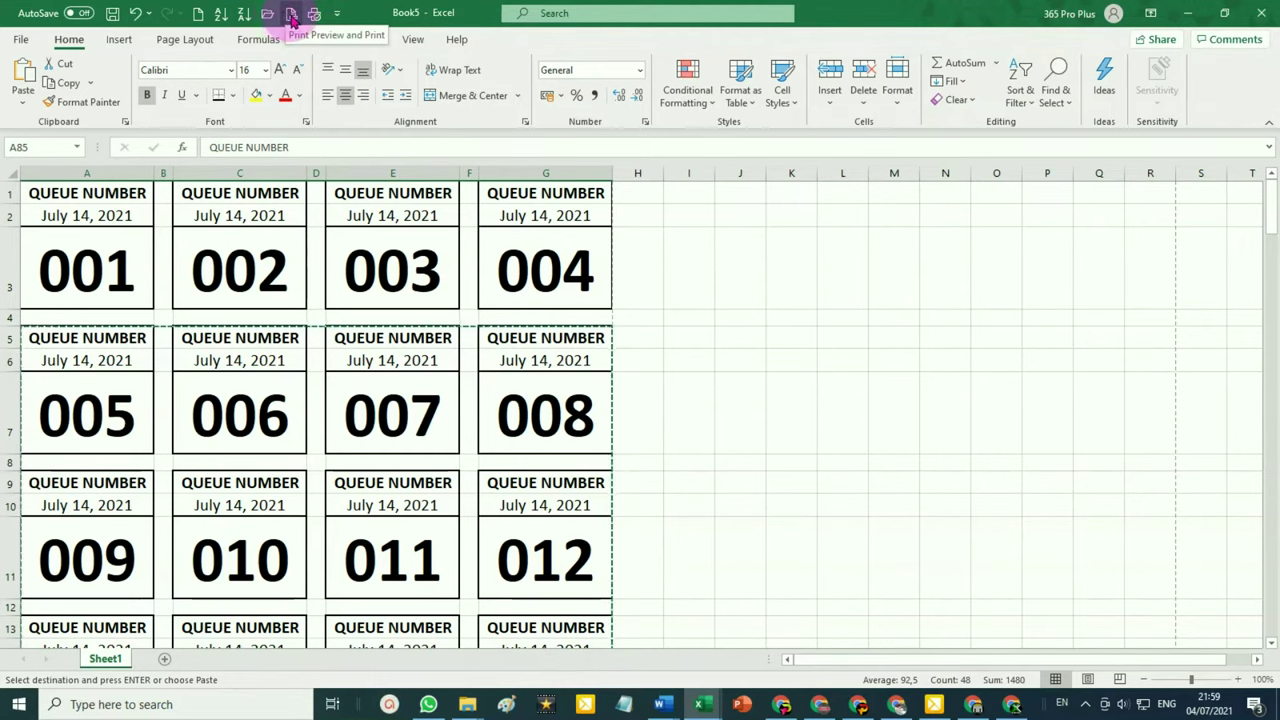
pyautogui.click(291, 17)
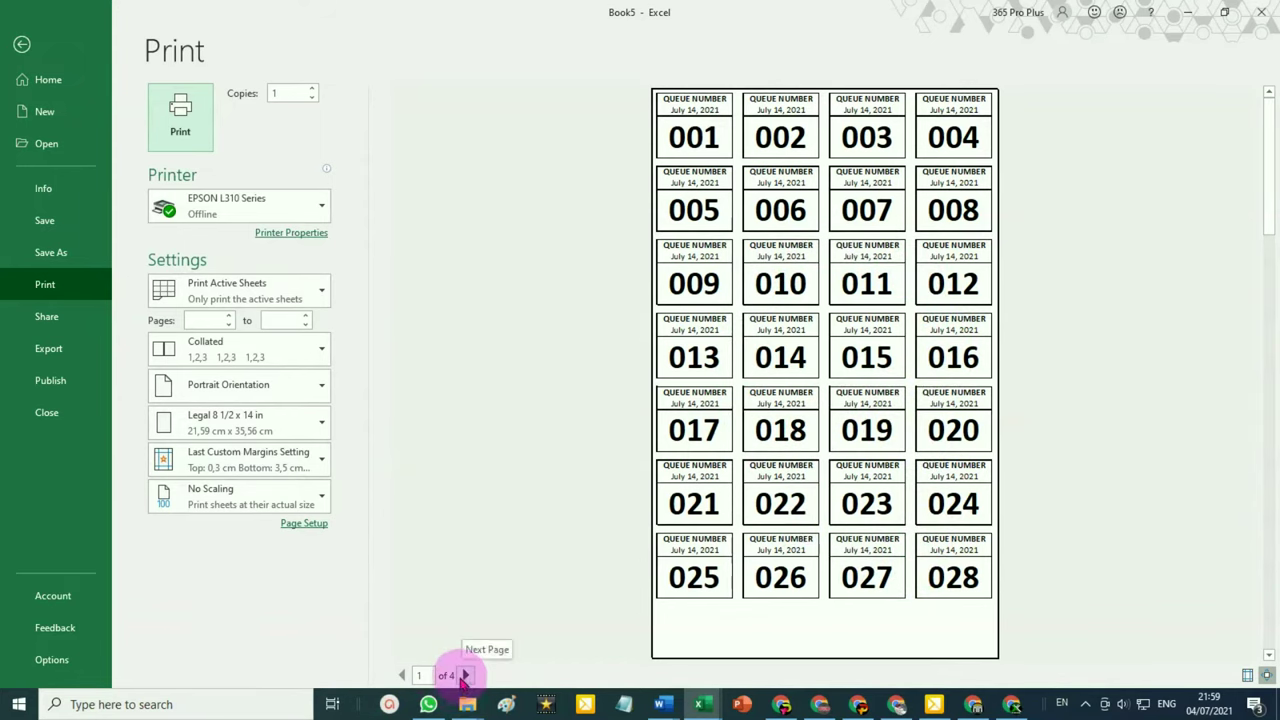
pyautogui.click(466, 676)
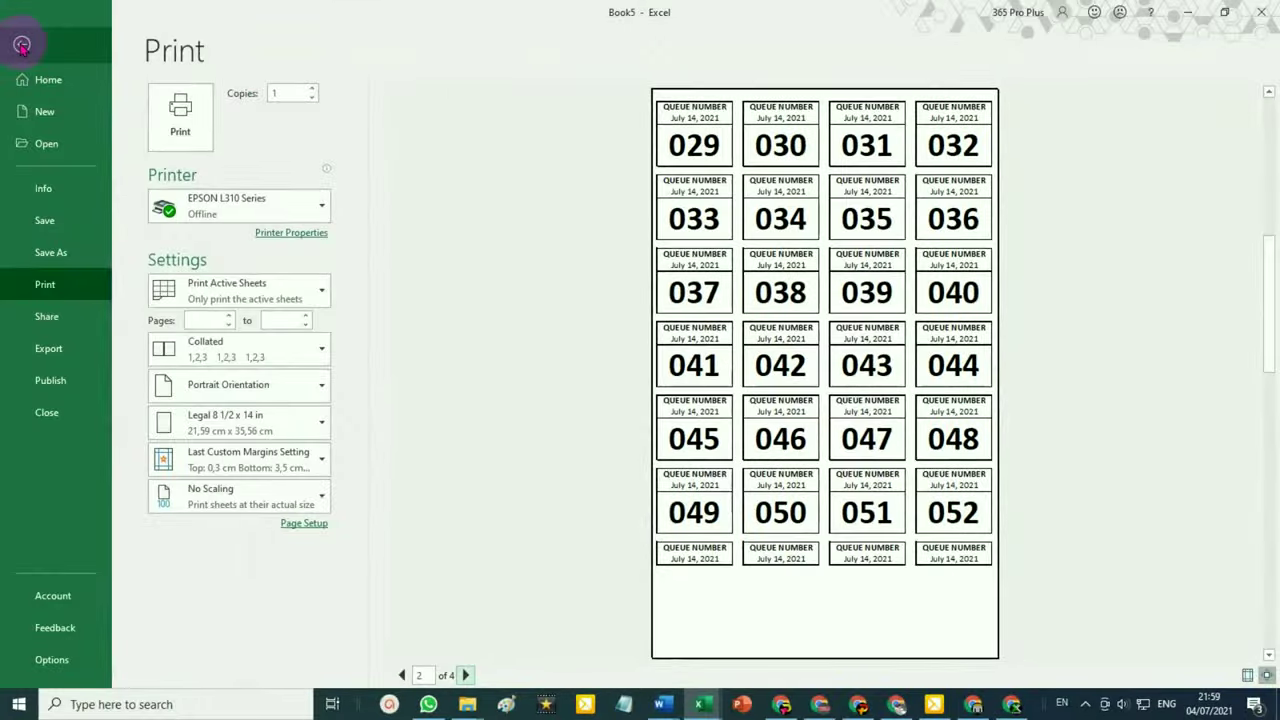
pyautogui.click(21, 45)
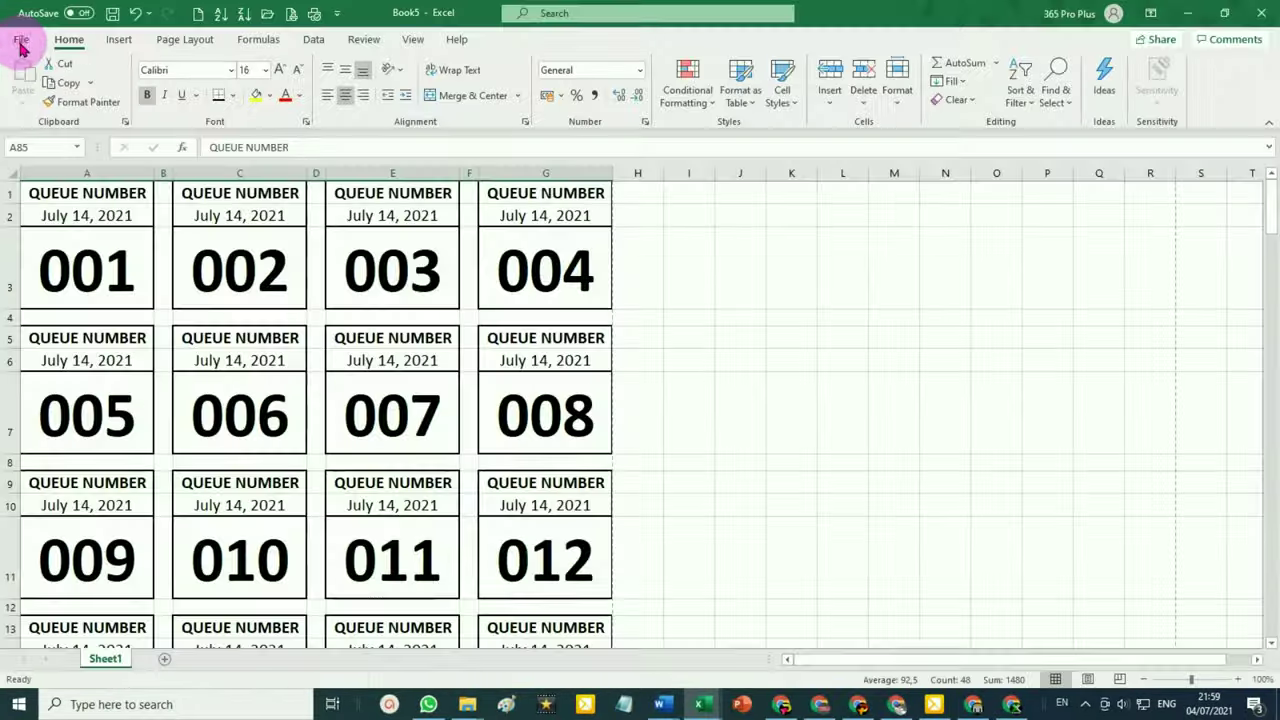
pyautogui.scroll(-2, 597, 337)
pyautogui.scroll(-1, 597, 339)
pyautogui.scroll(-2, 597, 340)
pyautogui.scroll(-12, 597, 341)
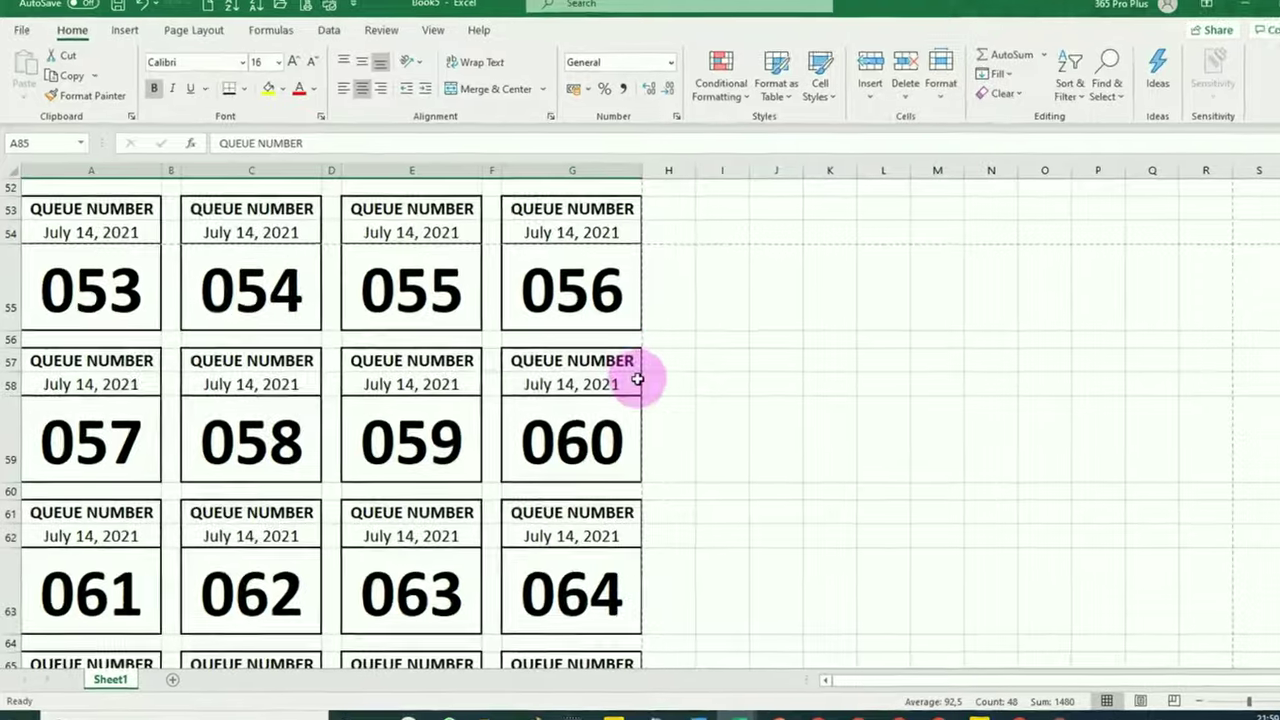
pyautogui.scroll(2, 606, 371)
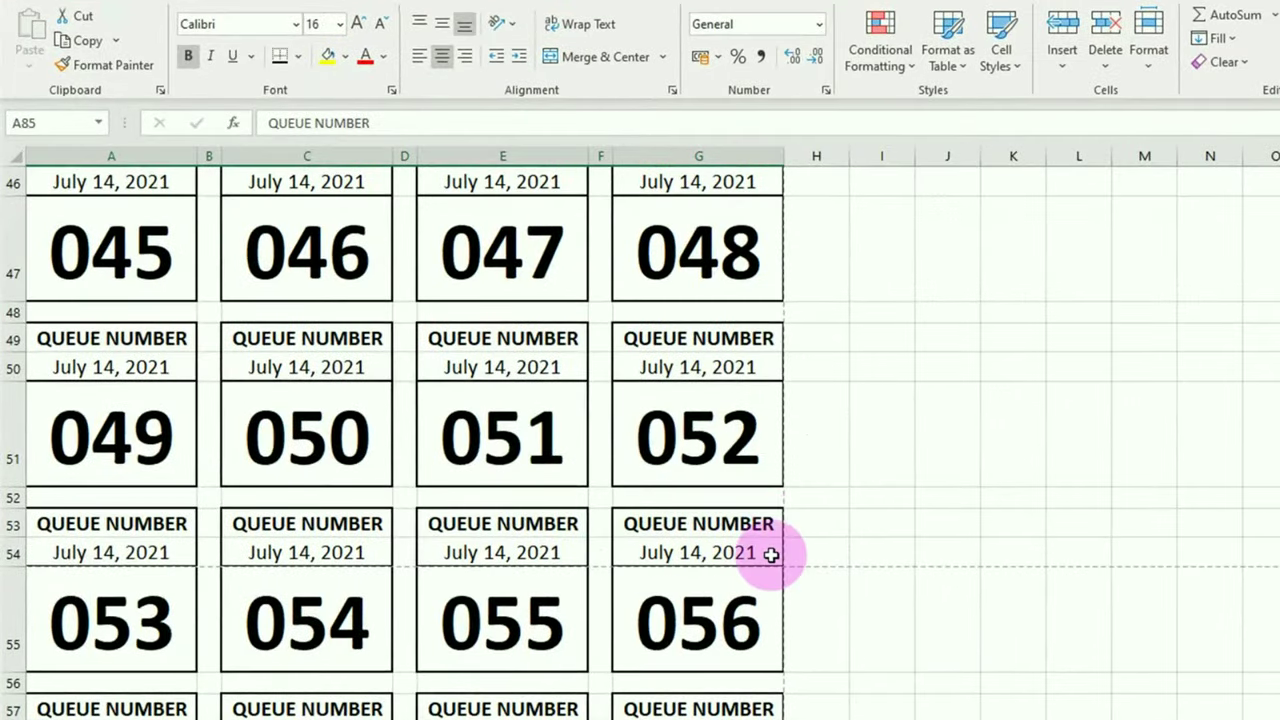
# Insert two sets of three sheet rows above row 53, adding six blank rows before ticket 053
pyautogui.moveTo(824, 520); pyautogui.dragTo(825, 578)
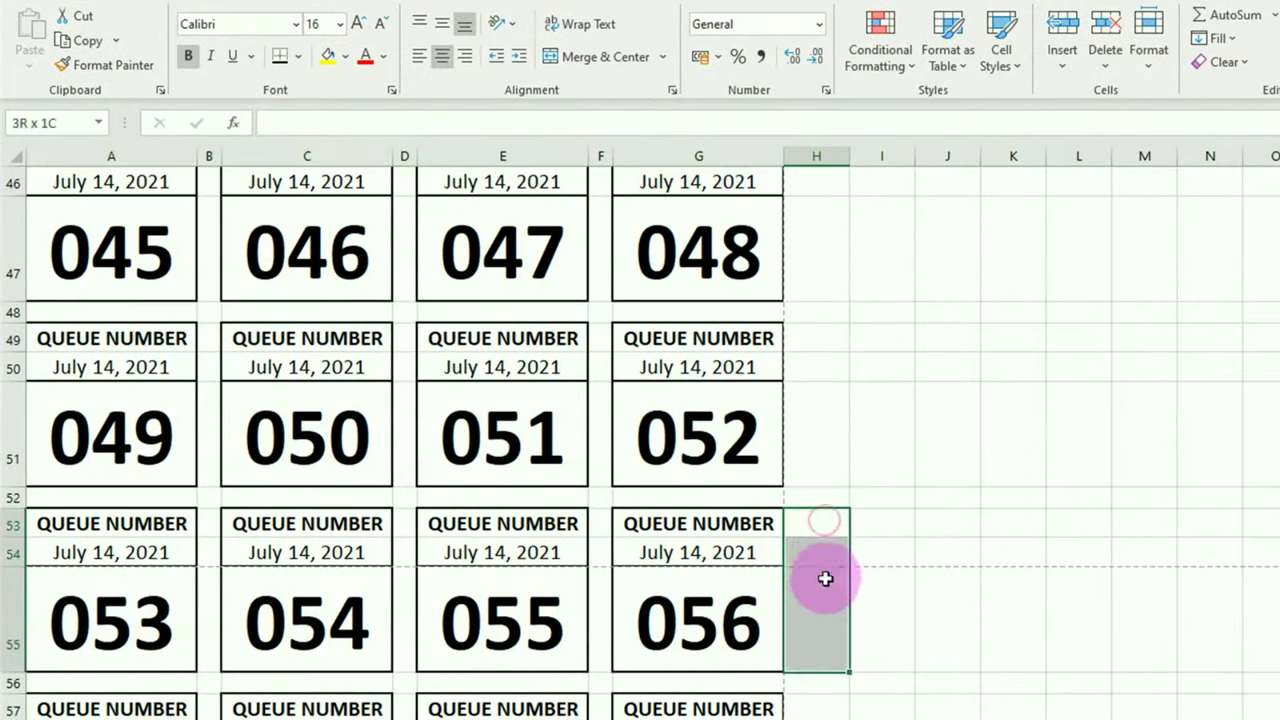
pyautogui.click(1062, 70)
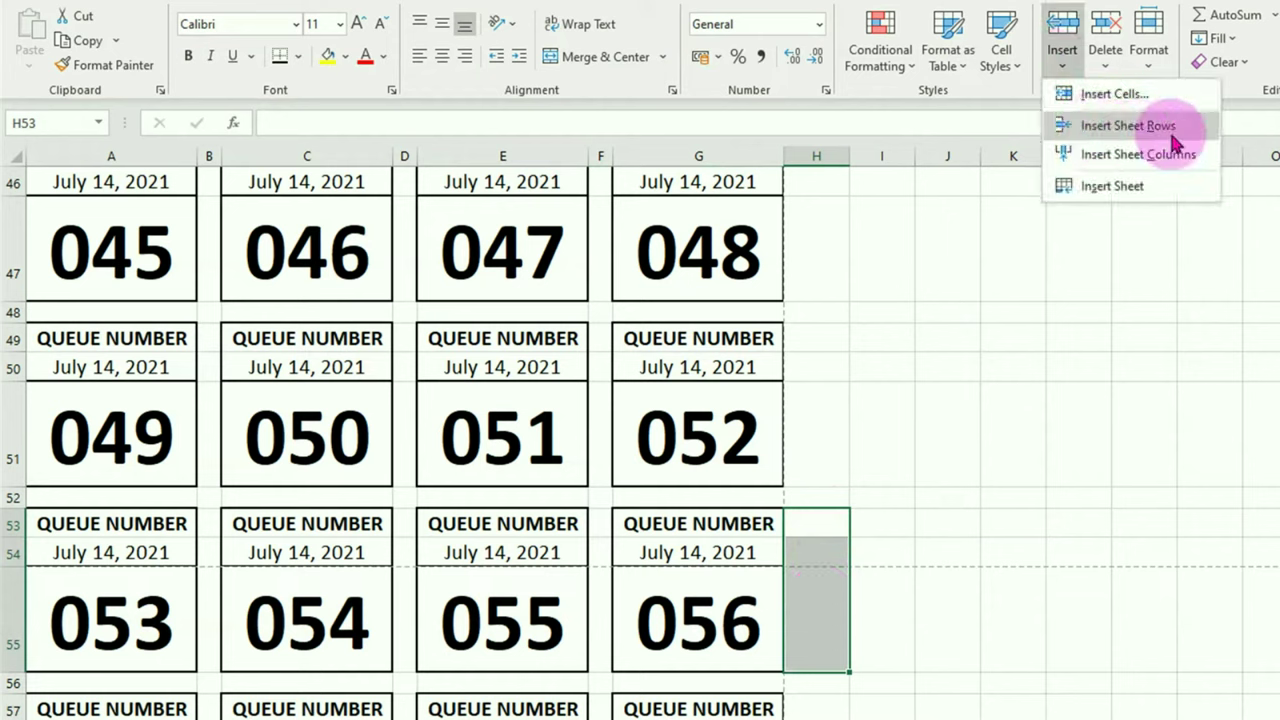
pyautogui.click(1140, 127)
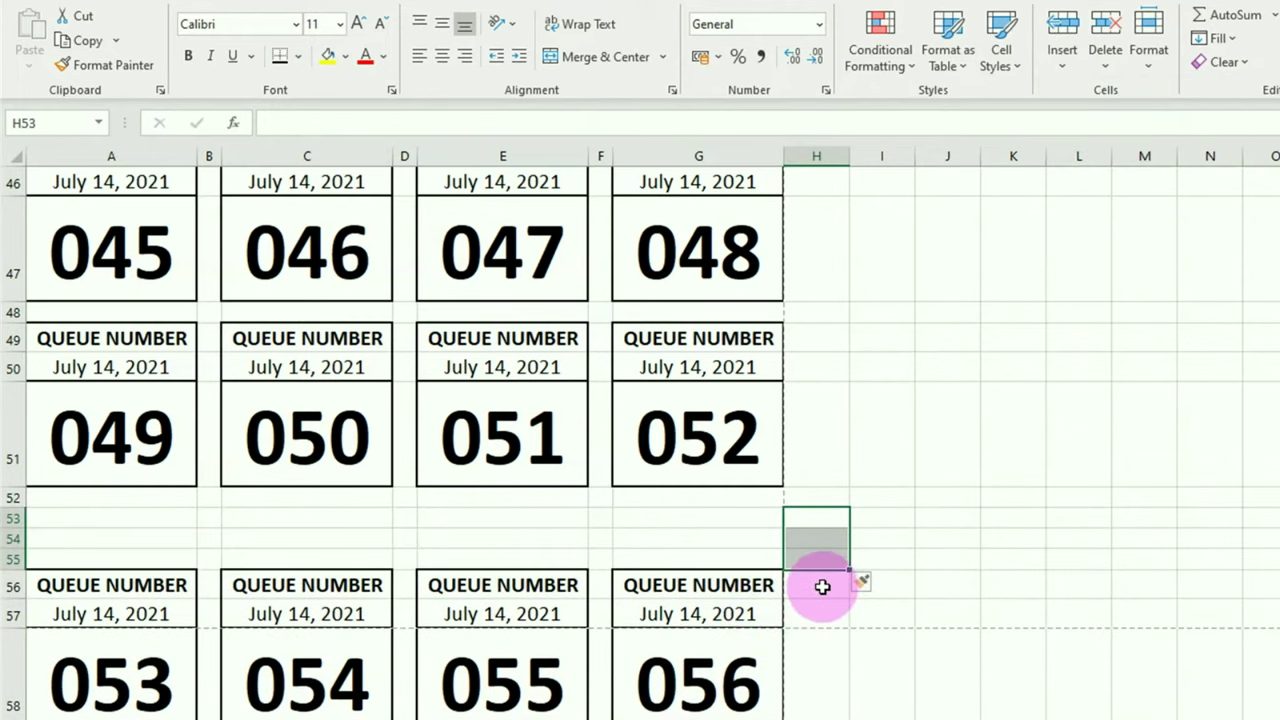
pyautogui.click(1064, 66)
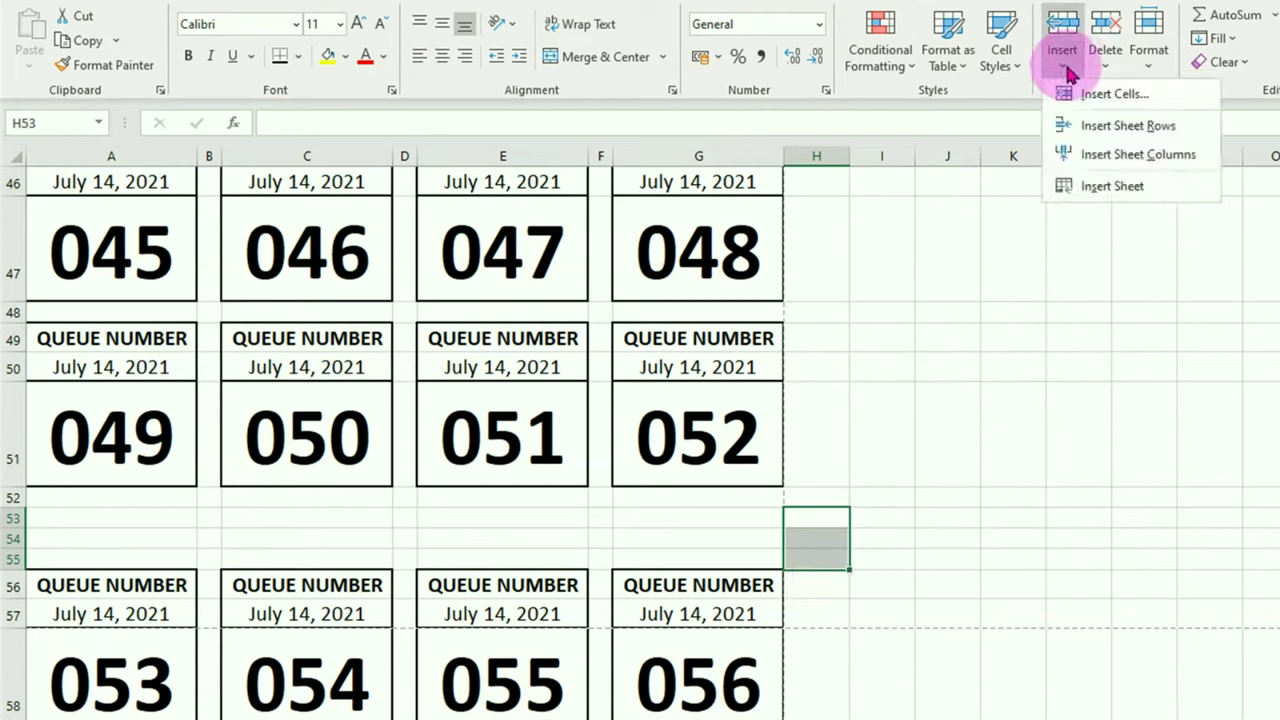
pyautogui.click(1128, 126)
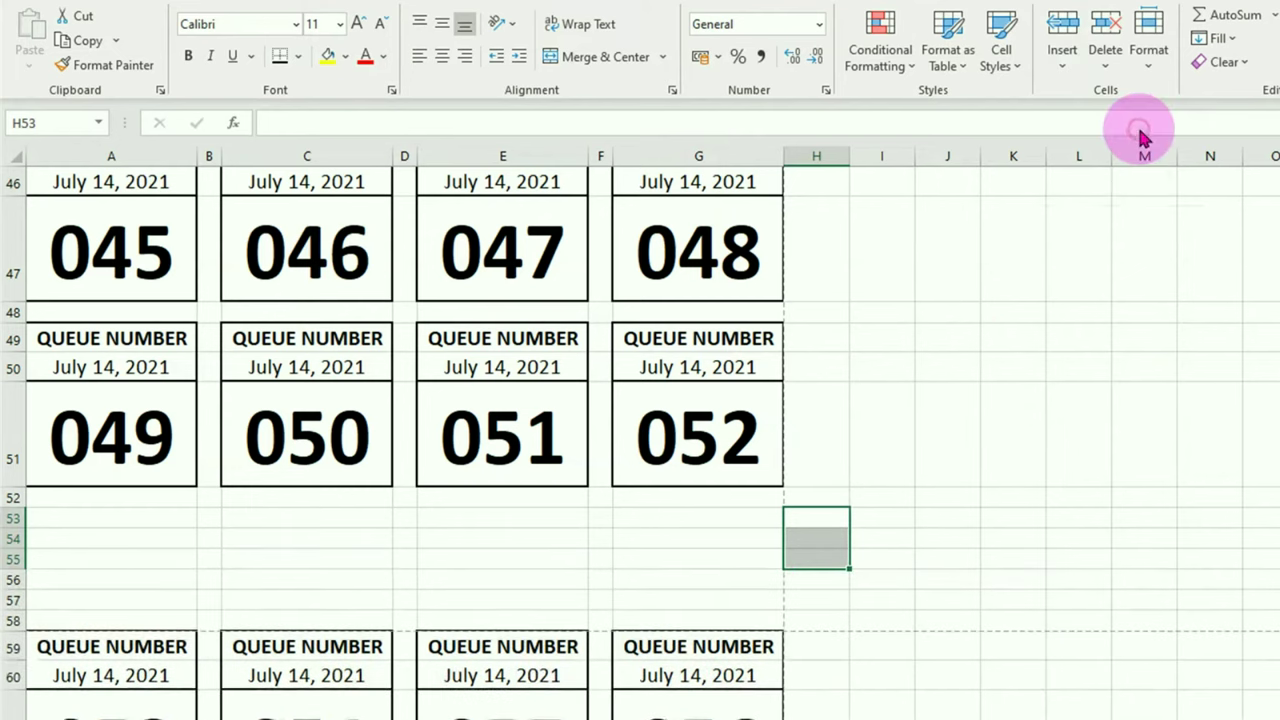
pyautogui.click(817, 630)
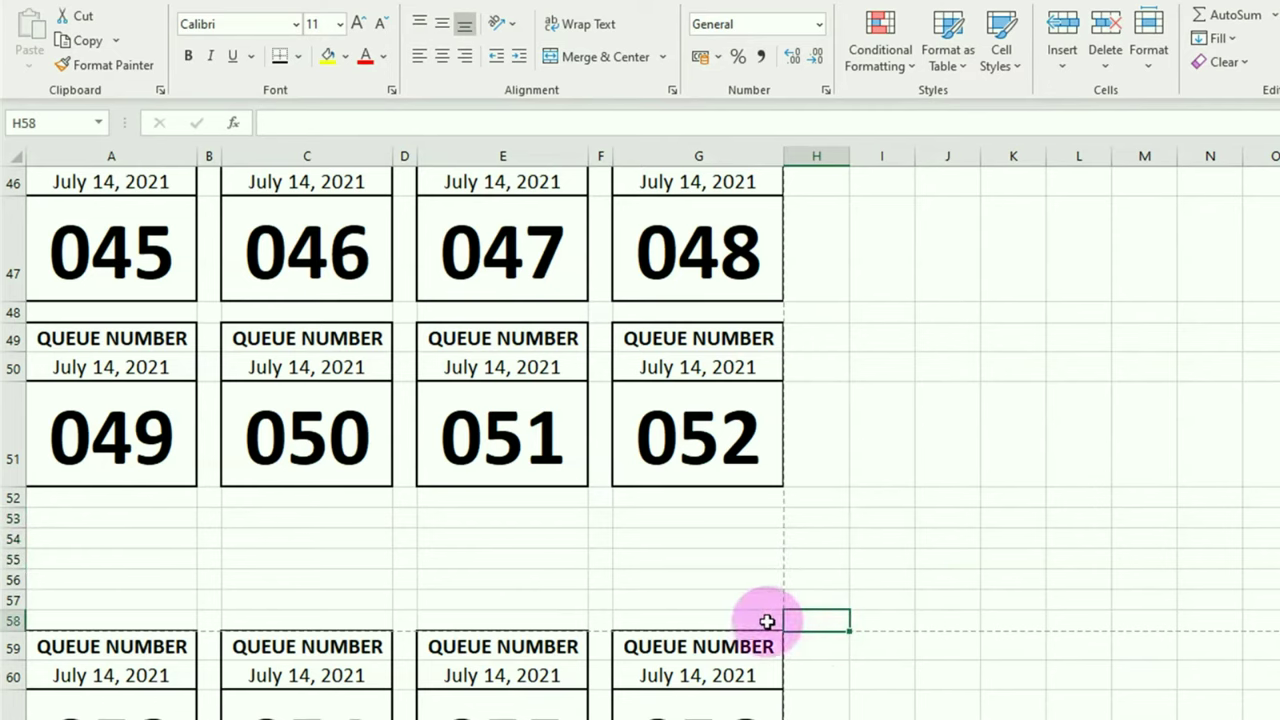
pyautogui.scroll(-1, 863, 606)
pyautogui.scroll(-1, 850, 600)
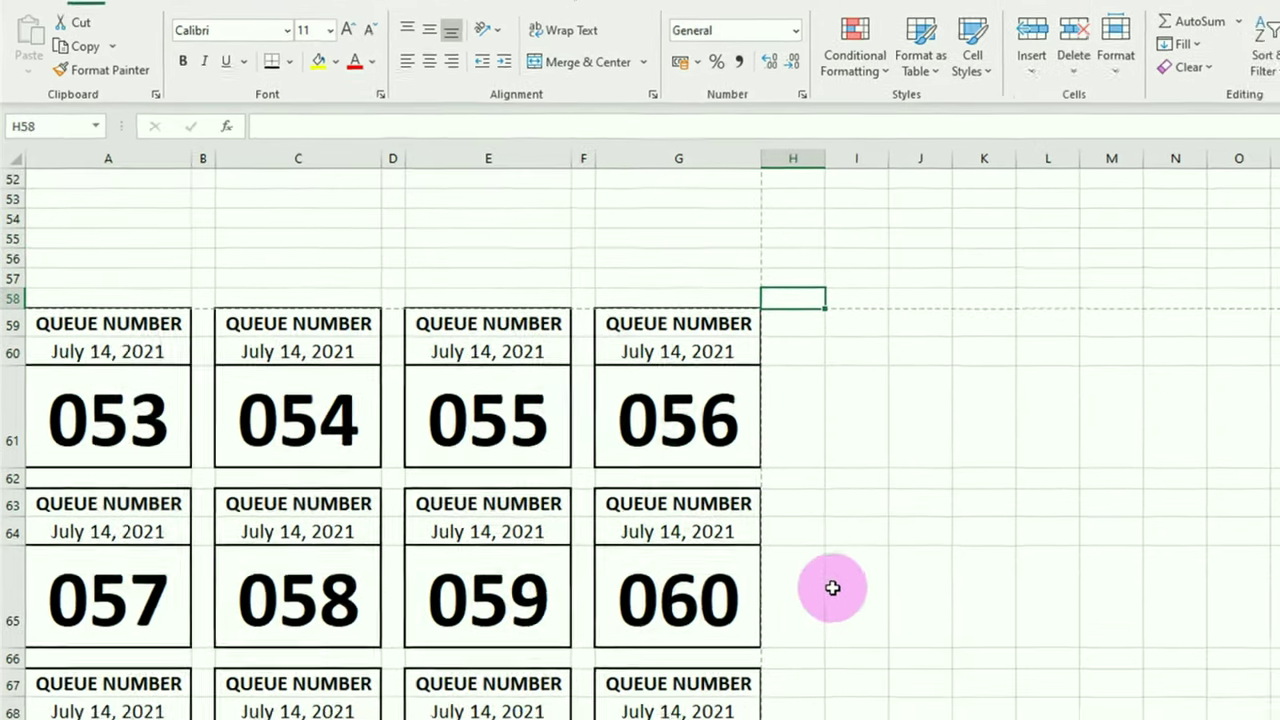
pyautogui.scroll(-2, 831, 589)
pyautogui.scroll(-1, 690, 527)
pyautogui.scroll(-2, 667, 517)
pyautogui.scroll(-1, 667, 517)
pyautogui.scroll(-1, 667, 517)
pyautogui.scroll(-1, 667, 517)
pyautogui.scroll(-1, 640, 500)
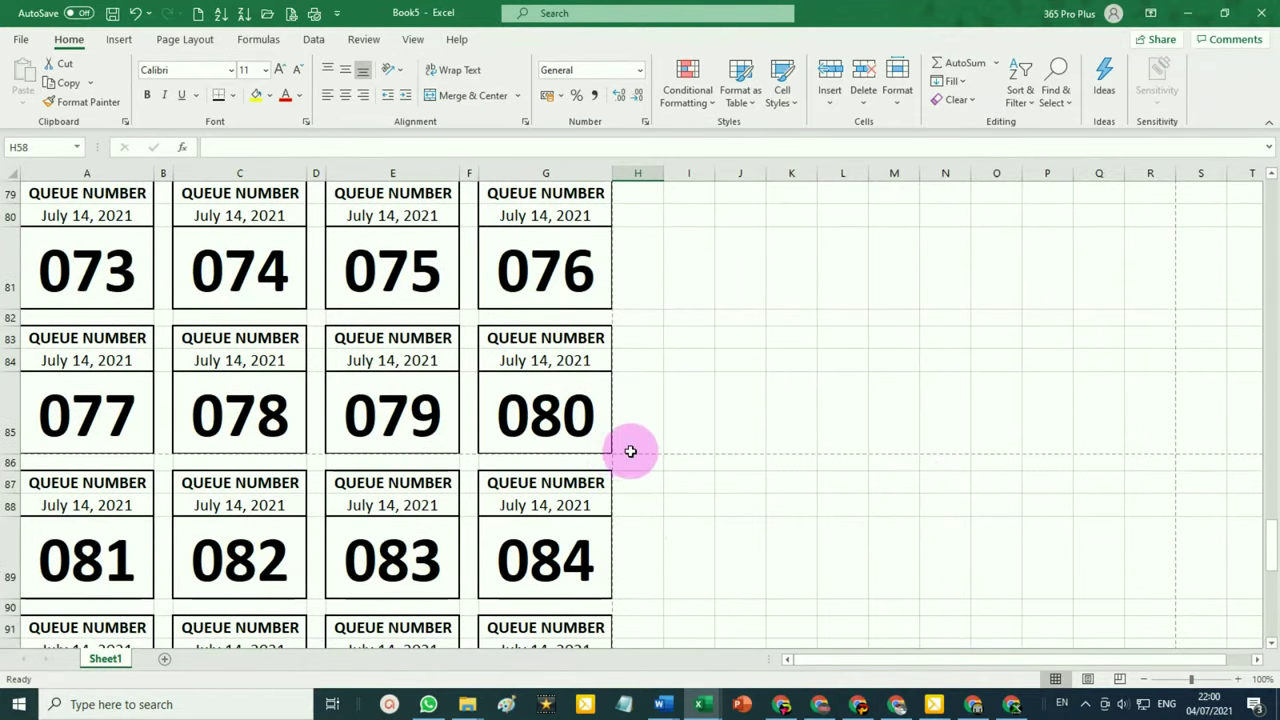
pyautogui.scroll(-1, 630, 480)
pyautogui.scroll(-1, 630, 482)
pyautogui.scroll(-2, 630, 483)
pyautogui.scroll(-1, 630, 485)
pyautogui.scroll(-1, 630, 485)
pyautogui.scroll(-1, 629, 481)
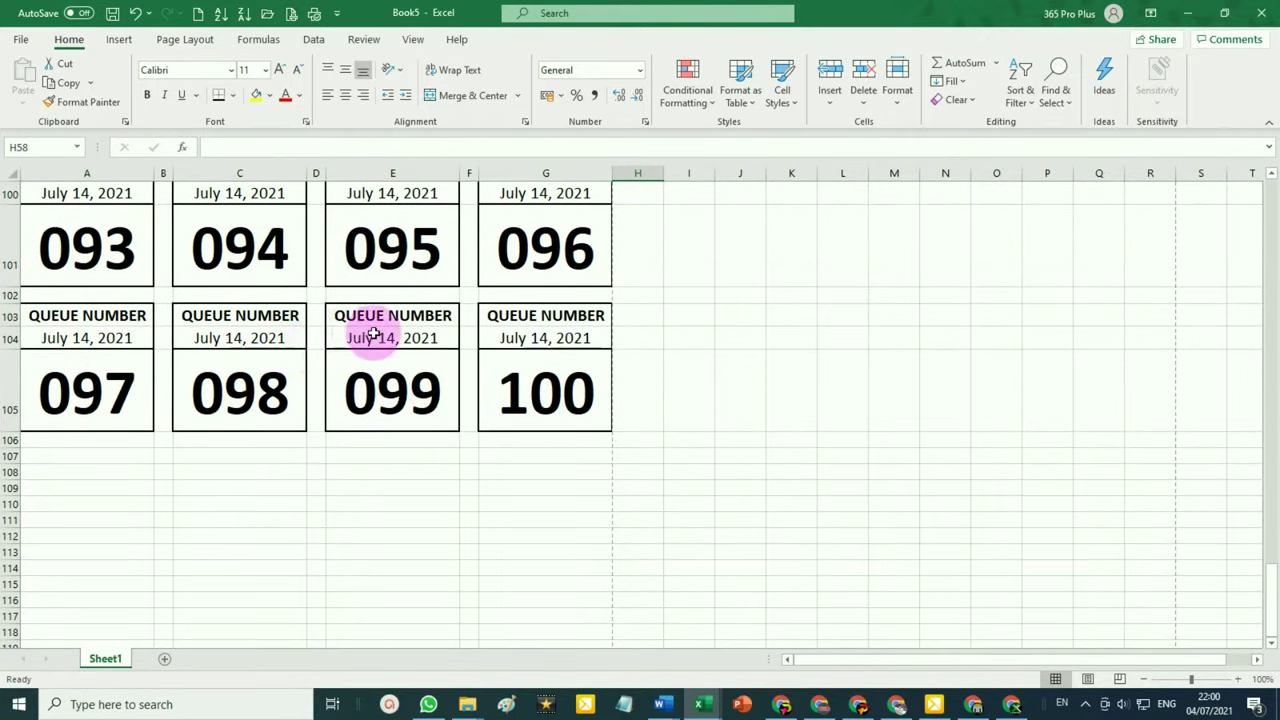
pyautogui.scroll(2, 371, 333)
pyautogui.scroll(1, 340, 320)
pyautogui.scroll(3, 180, 278)
pyautogui.scroll(5, 178, 277)
pyautogui.scroll(5, 178, 277)
pyautogui.scroll(4, 183, 268)
pyautogui.scroll(4, 183, 268)
pyautogui.scroll(4, 186, 263)
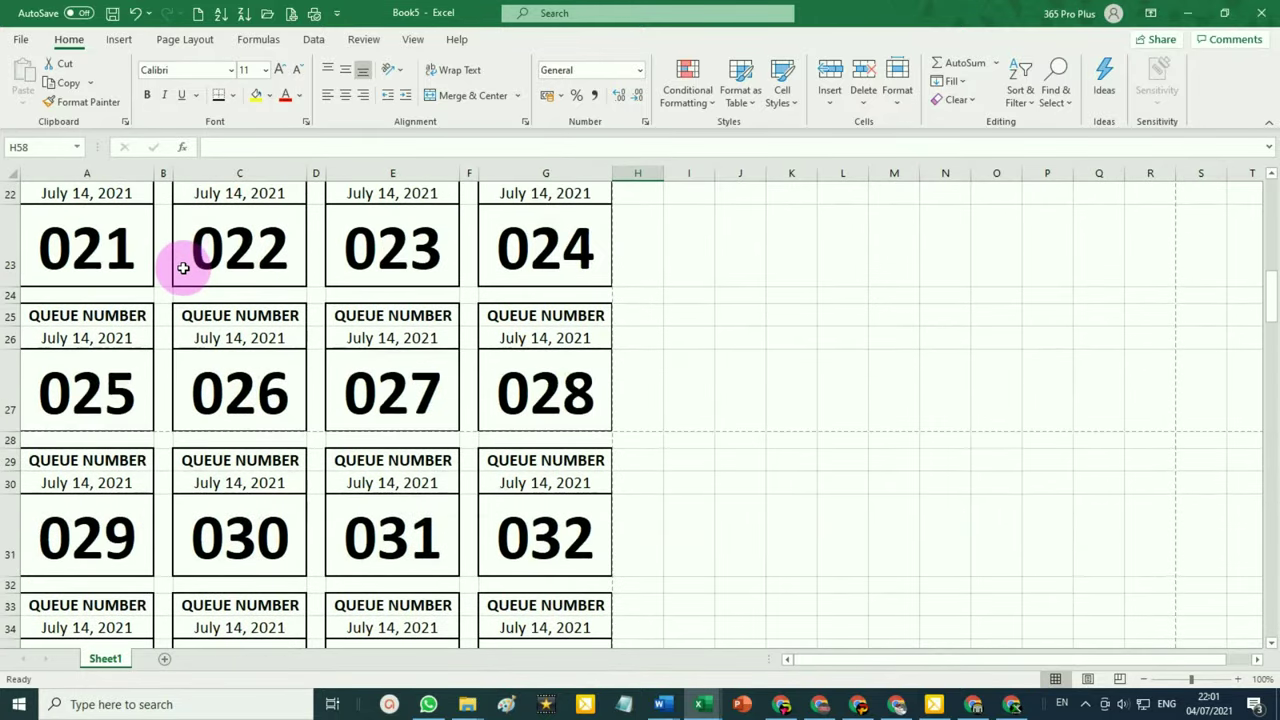
pyautogui.scroll(4, 113, 243)
pyautogui.scroll(3, 117, 235)
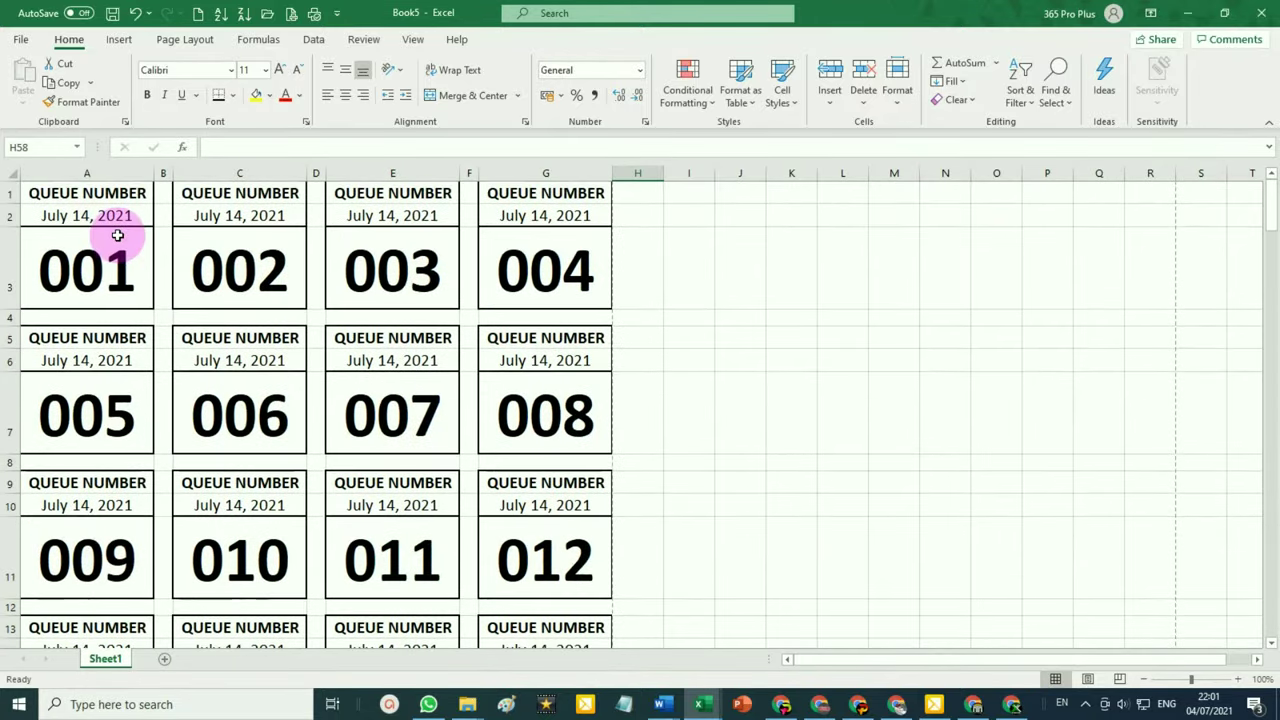
# Set the first ticket number in A3 to 101 and scroll down to check the numbering
pyautogui.click(81, 273)
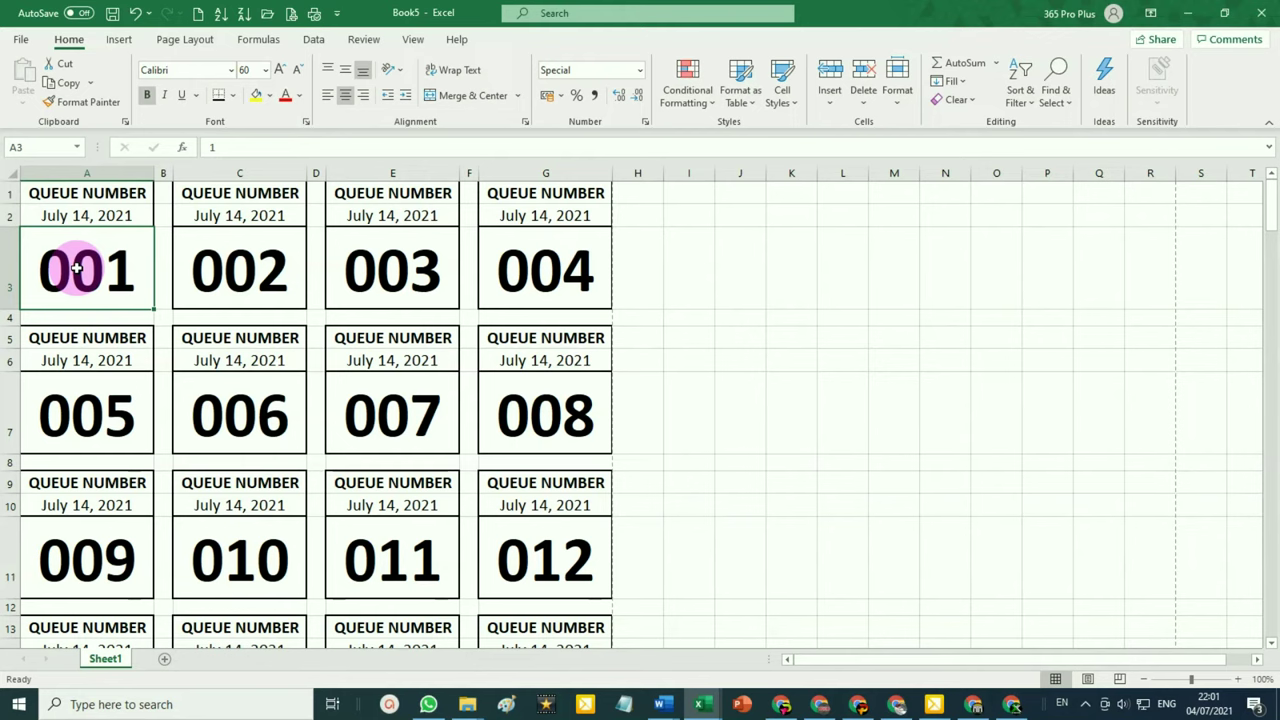
pyautogui.write('101')
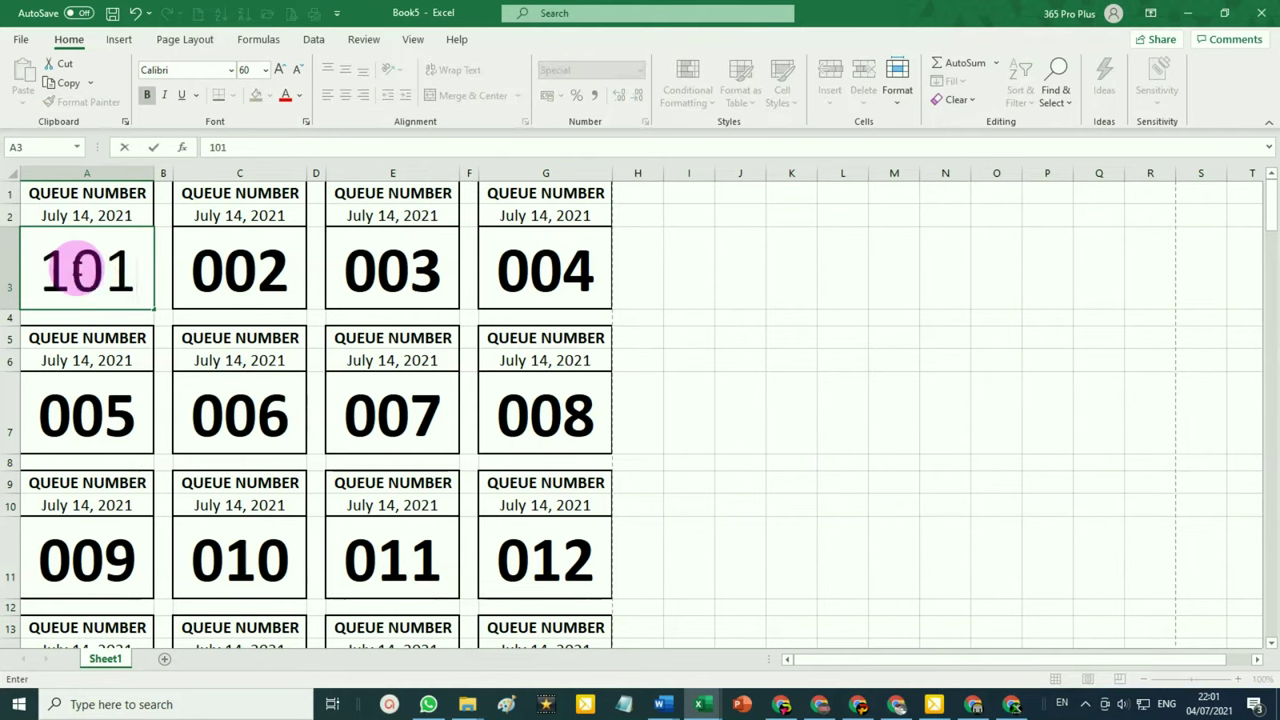
pyautogui.press('Return')
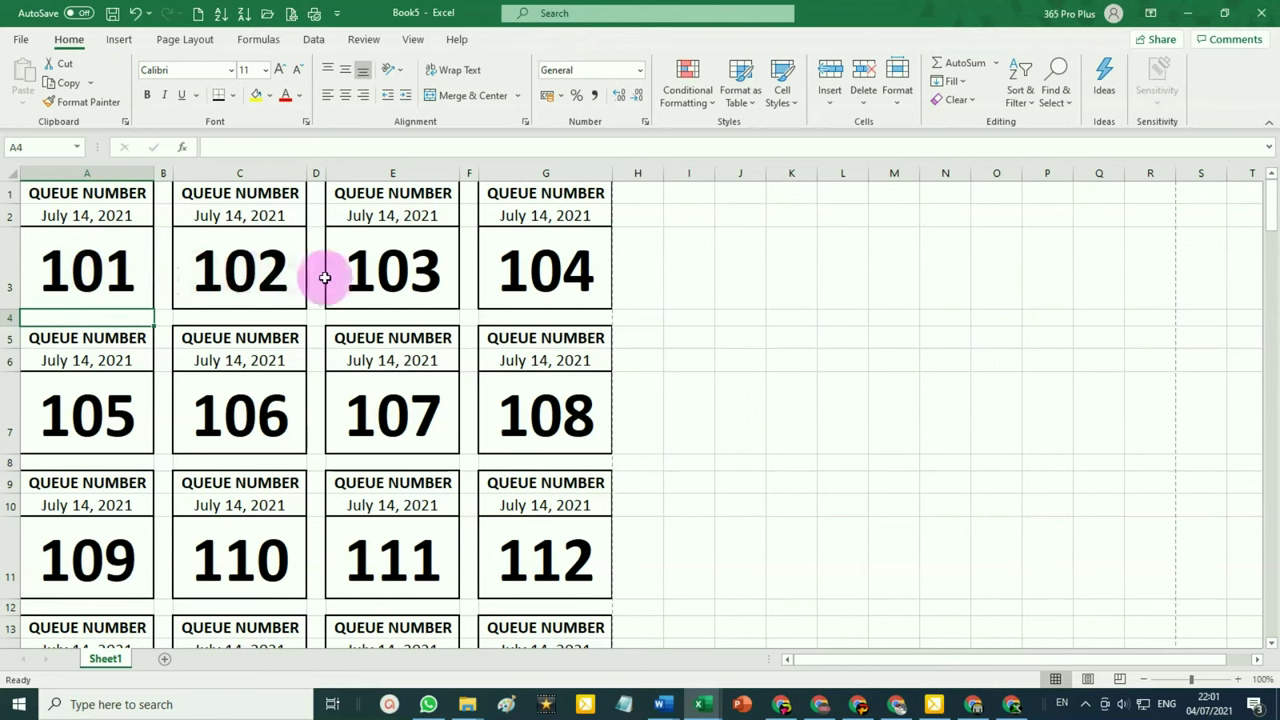
pyautogui.scroll(-1, 543, 562)
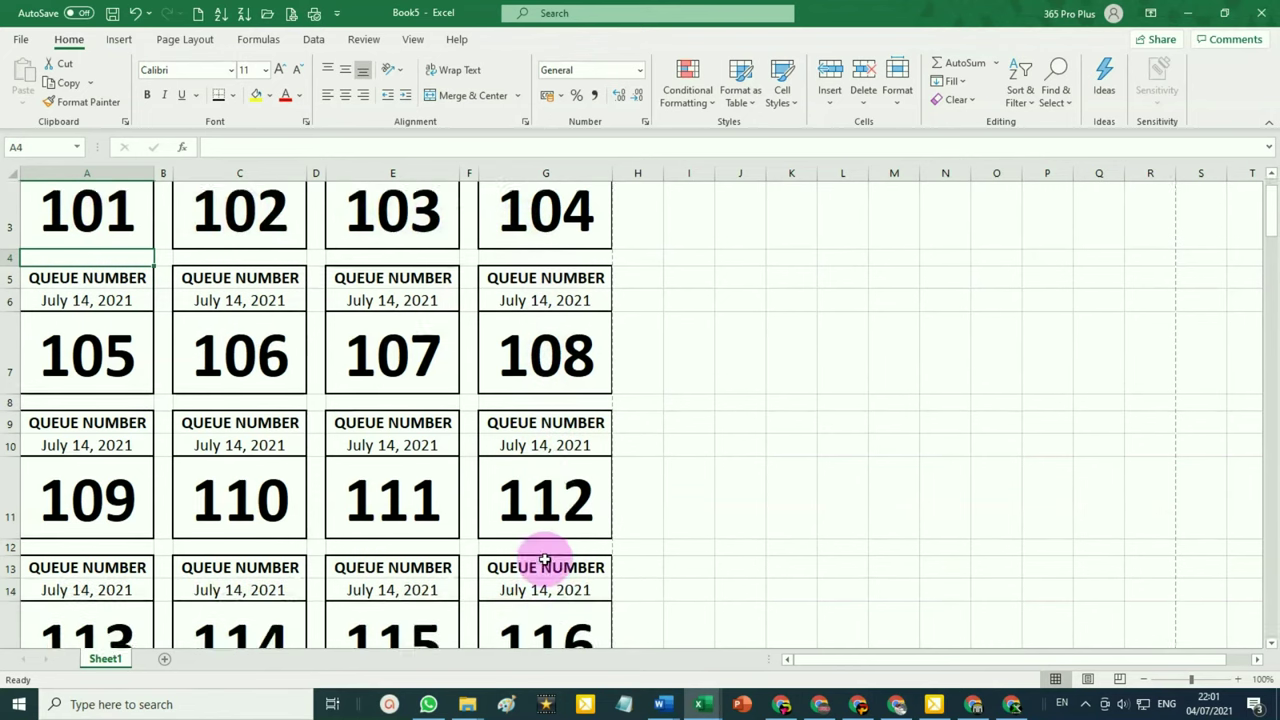
pyautogui.scroll(-3, 543, 562)
pyautogui.scroll(-4, 544, 560)
pyautogui.scroll(-2, 544, 560)
pyautogui.scroll(-4, 544, 560)
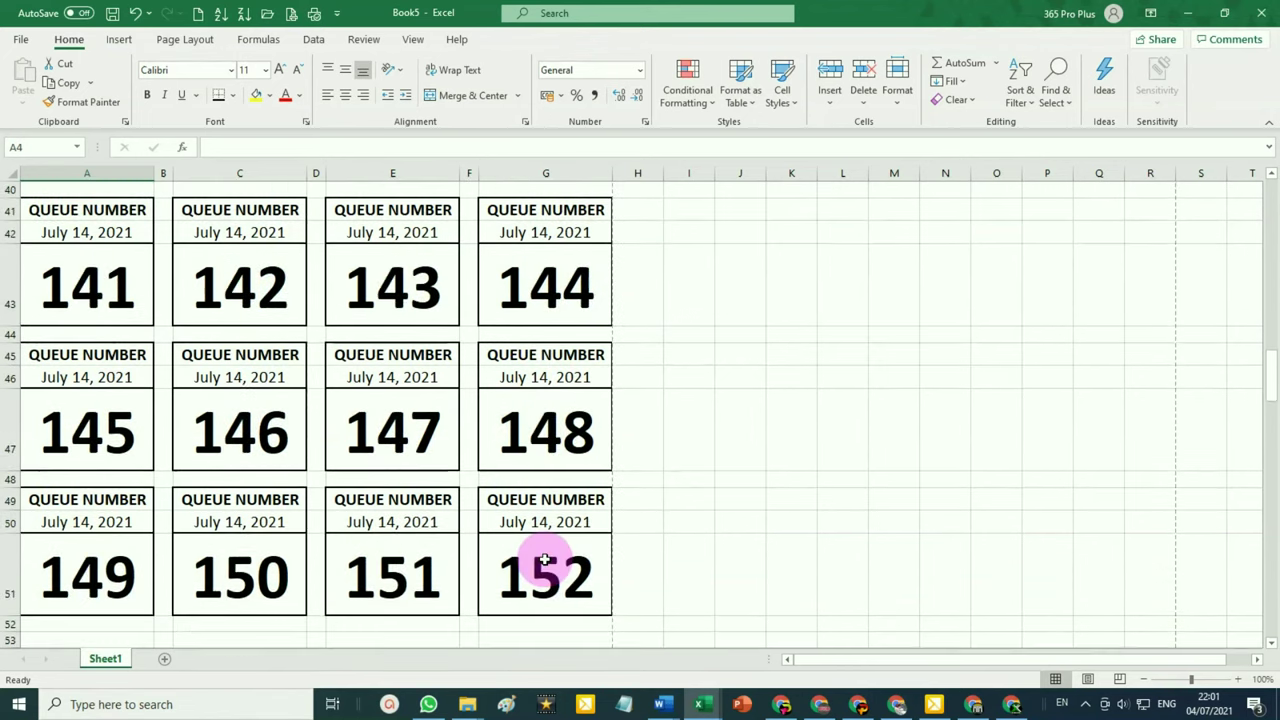
pyautogui.scroll(-3, 544, 560)
pyautogui.scroll(-6, 544, 560)
pyautogui.scroll(-4, 543, 560)
pyautogui.scroll(-4, 543, 560)
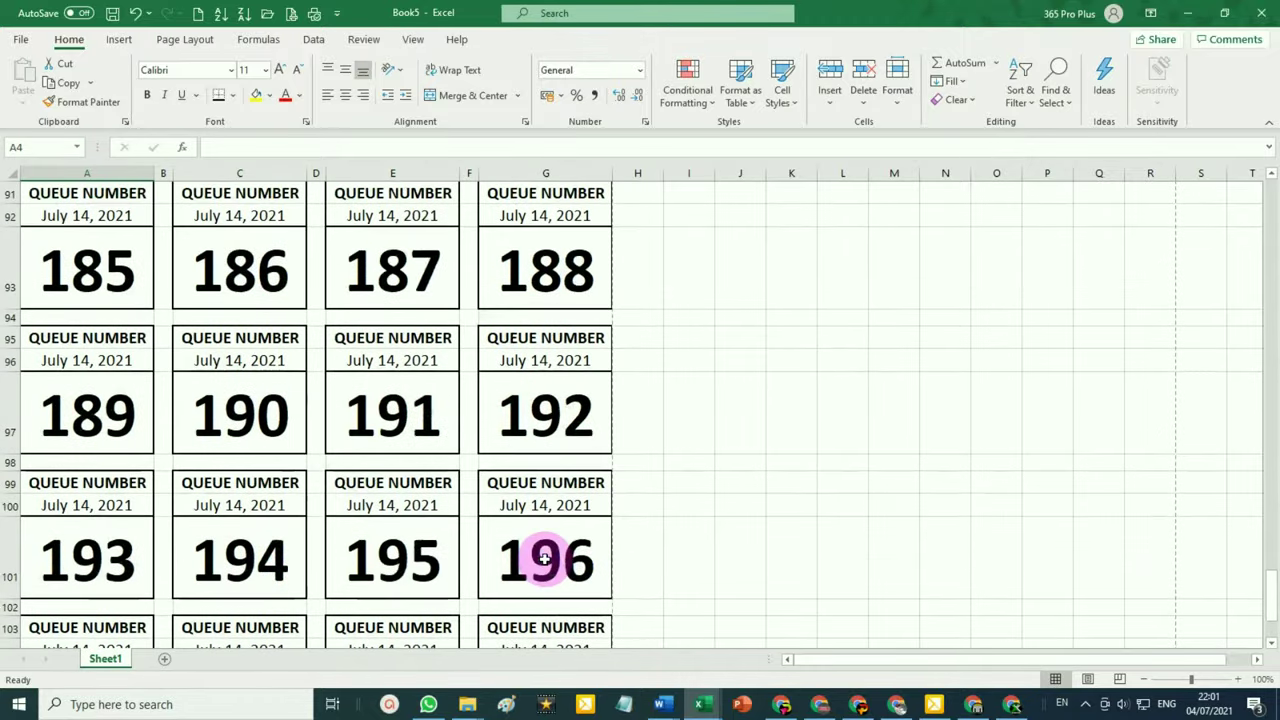
pyautogui.scroll(-3, 543, 558)
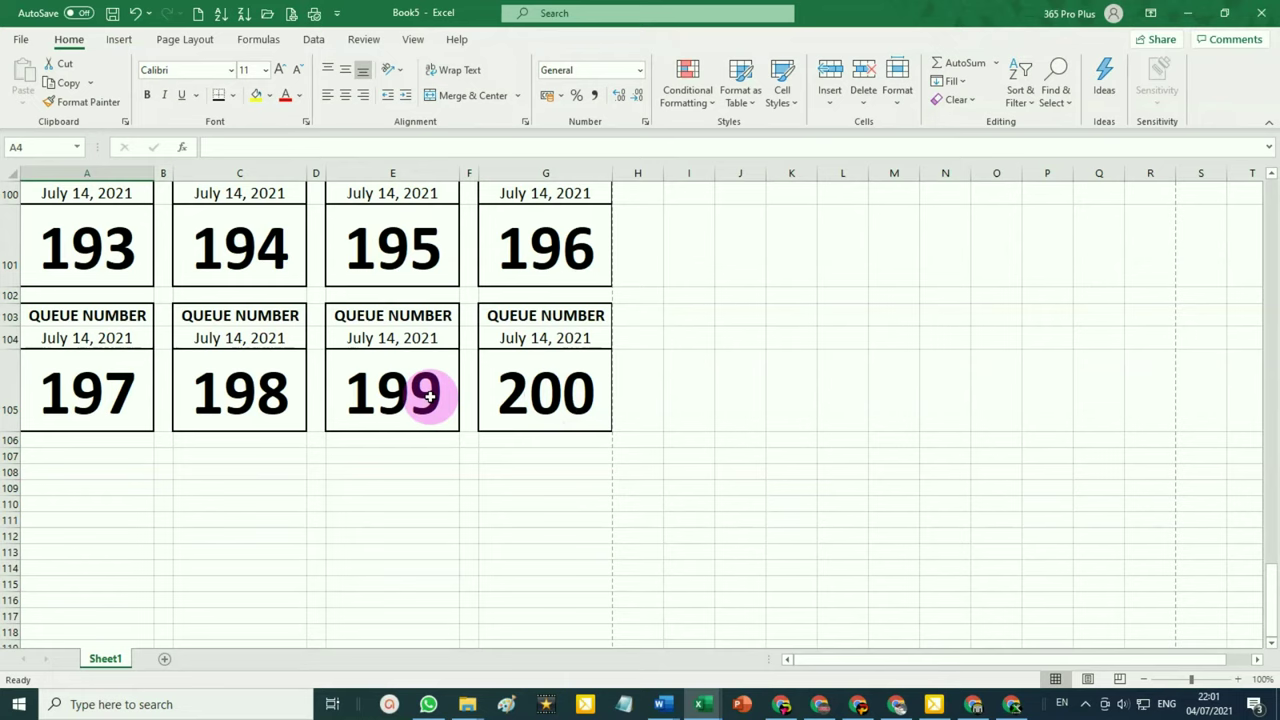
# Change the starting number to 201 and confirm the last ticket reads 300
pyautogui.hotkey('ctrl', 'Home')
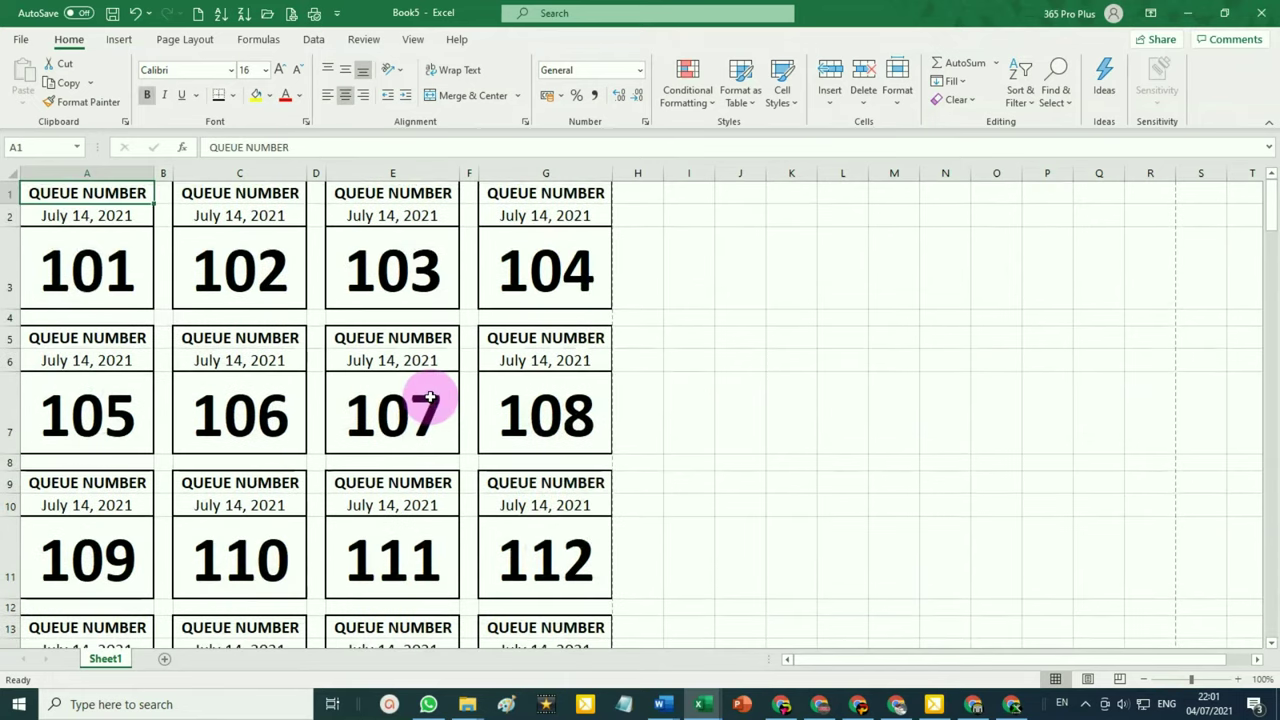
pyautogui.click(90, 278)
pyautogui.write('201')
pyautogui.press('Return')
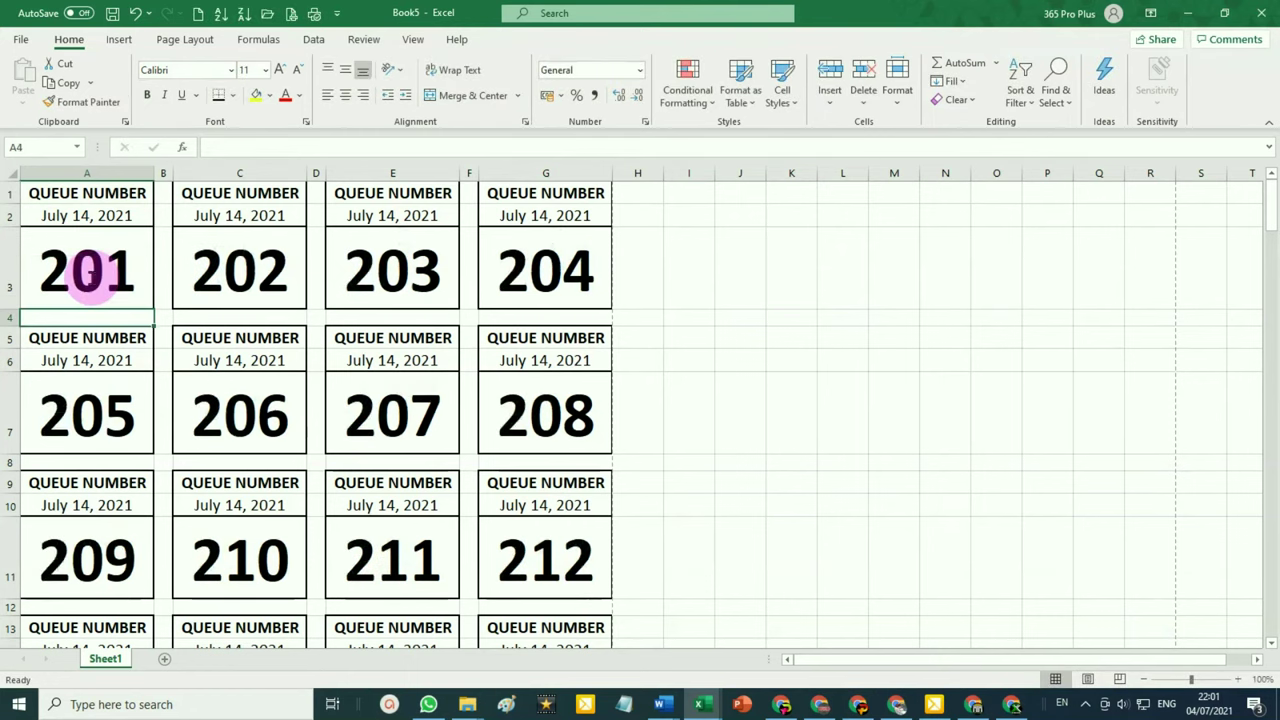
pyautogui.scroll(-3, 484, 297)
pyautogui.scroll(-3, 484, 297)
pyautogui.scroll(-3, 486, 320)
pyautogui.scroll(-3, 557, 414)
pyautogui.scroll(-3, 557, 414)
pyautogui.scroll(-3, 561, 406)
pyautogui.scroll(-3, 561, 408)
pyautogui.scroll(-3, 561, 408)
pyautogui.scroll(-3, 561, 409)
pyautogui.scroll(-5, 561, 409)
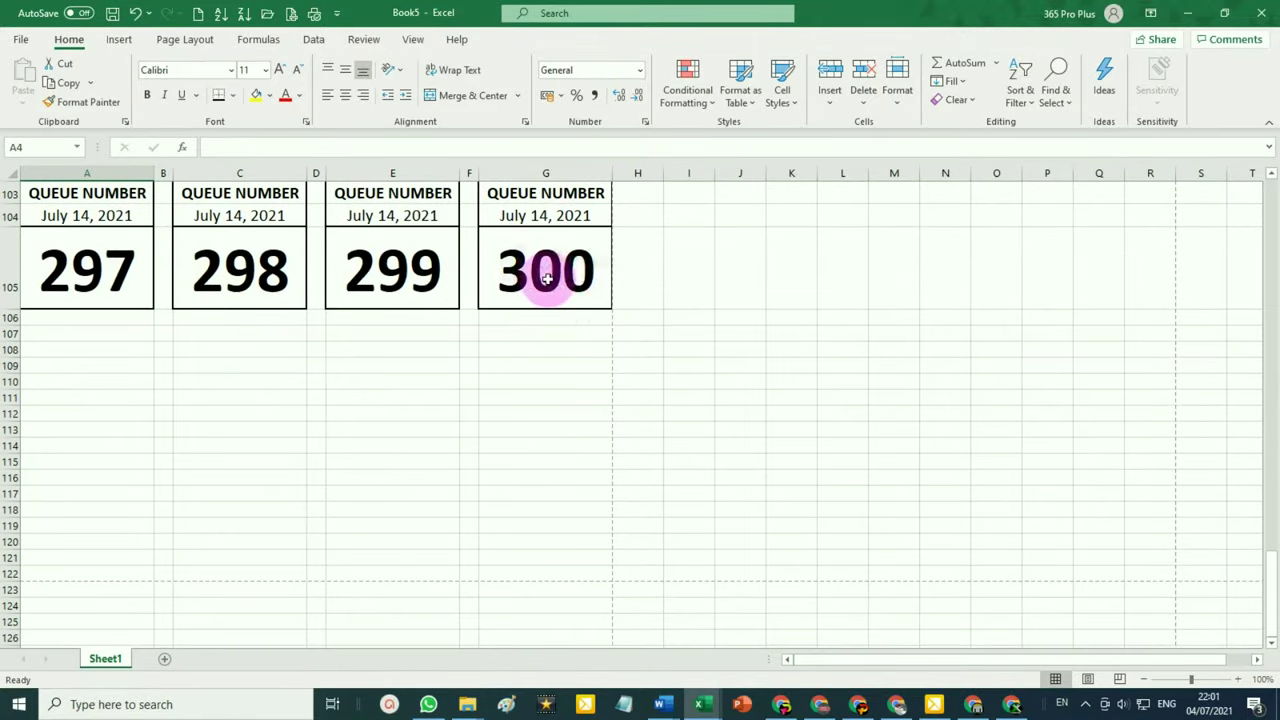
pyautogui.click(547, 279)
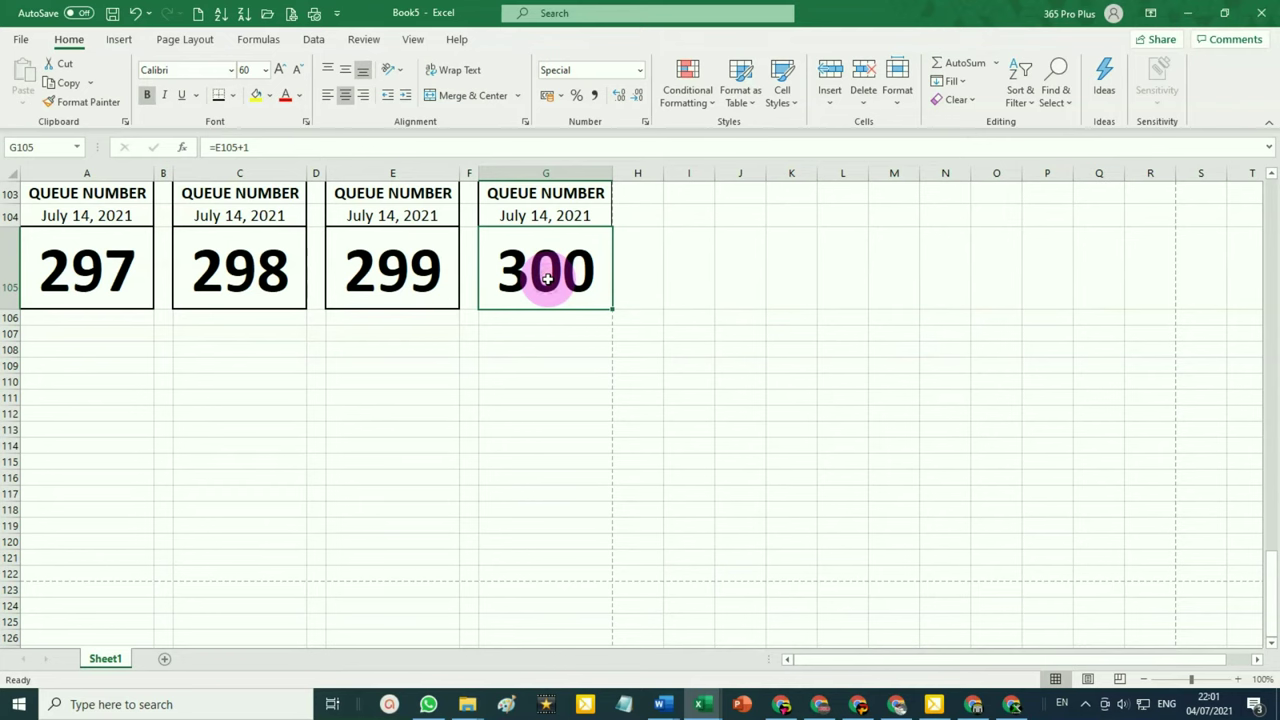
pyautogui.hotkey('ctrl', 'Home')
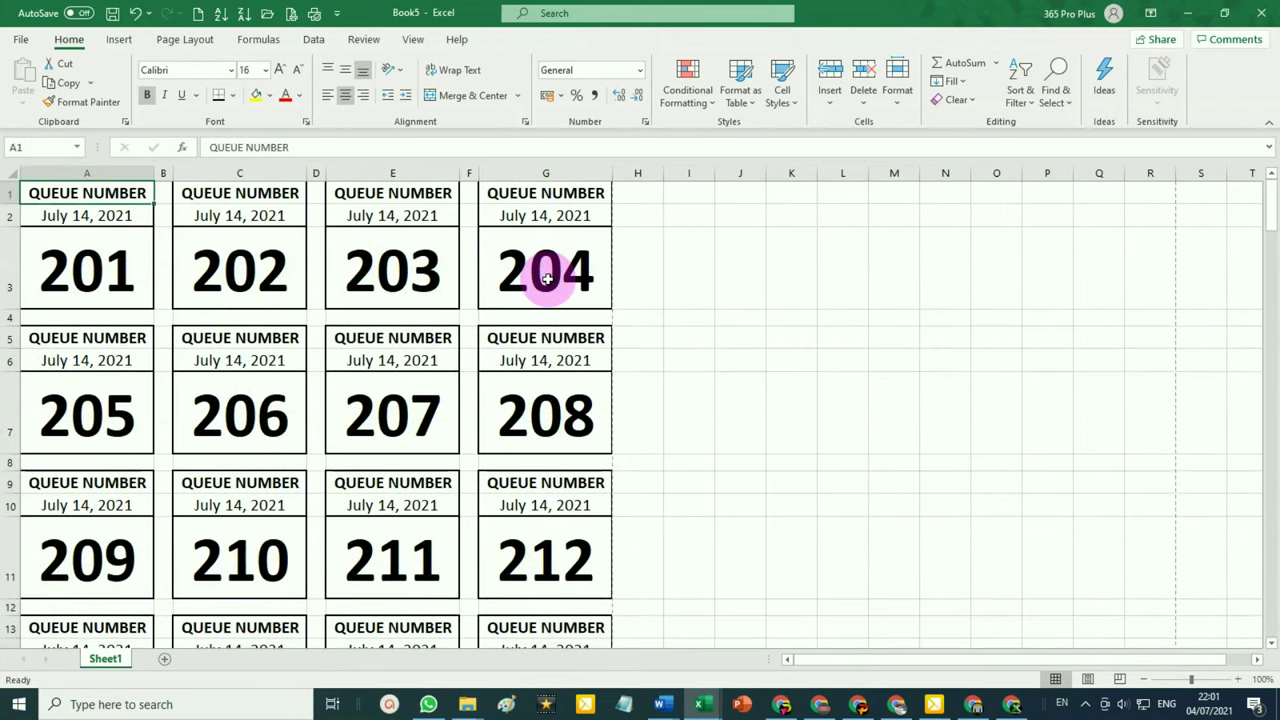
# Set the starting ticket number to 301 and scroll down to verify the tickets end at 400
pyautogui.click(74, 279)
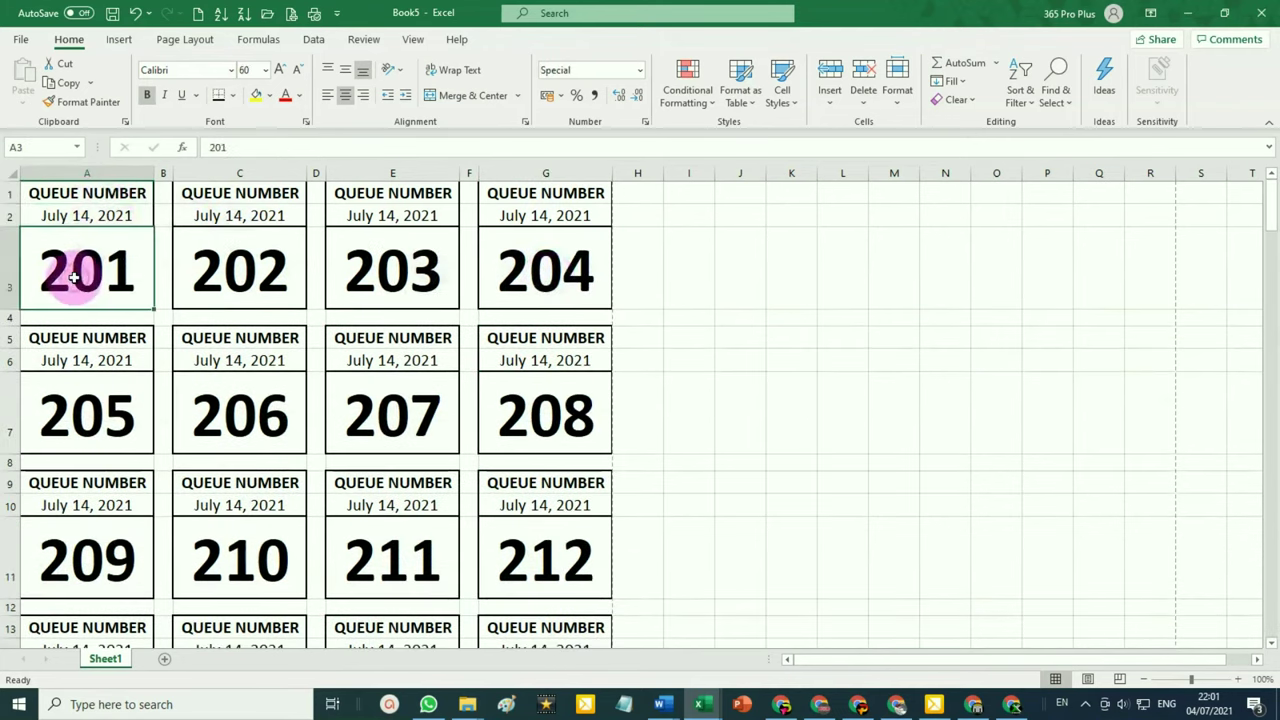
pyautogui.write('301')
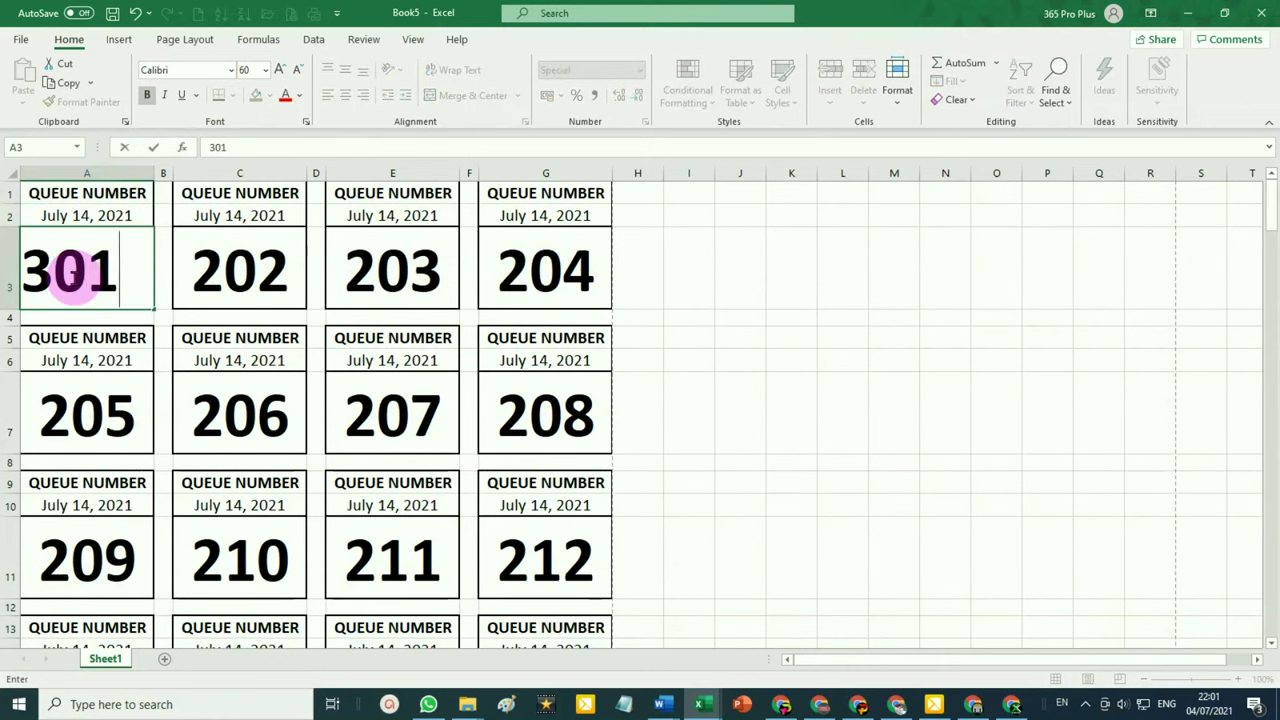
pyautogui.press('Return')
pyautogui.scroll(-3, 380, 271)
pyautogui.scroll(-3, 420, 309)
pyautogui.scroll(-3, 420, 366)
pyautogui.scroll(-3, 494, 477)
pyautogui.scroll(-3, 494, 474)
pyautogui.scroll(-3, 500, 471)
pyautogui.scroll(-3, 495, 474)
pyautogui.scroll(-4, 494, 474)
pyautogui.scroll(-3, 491, 475)
pyautogui.scroll(-3, 495, 485)
pyautogui.scroll(-1, 525, 498)
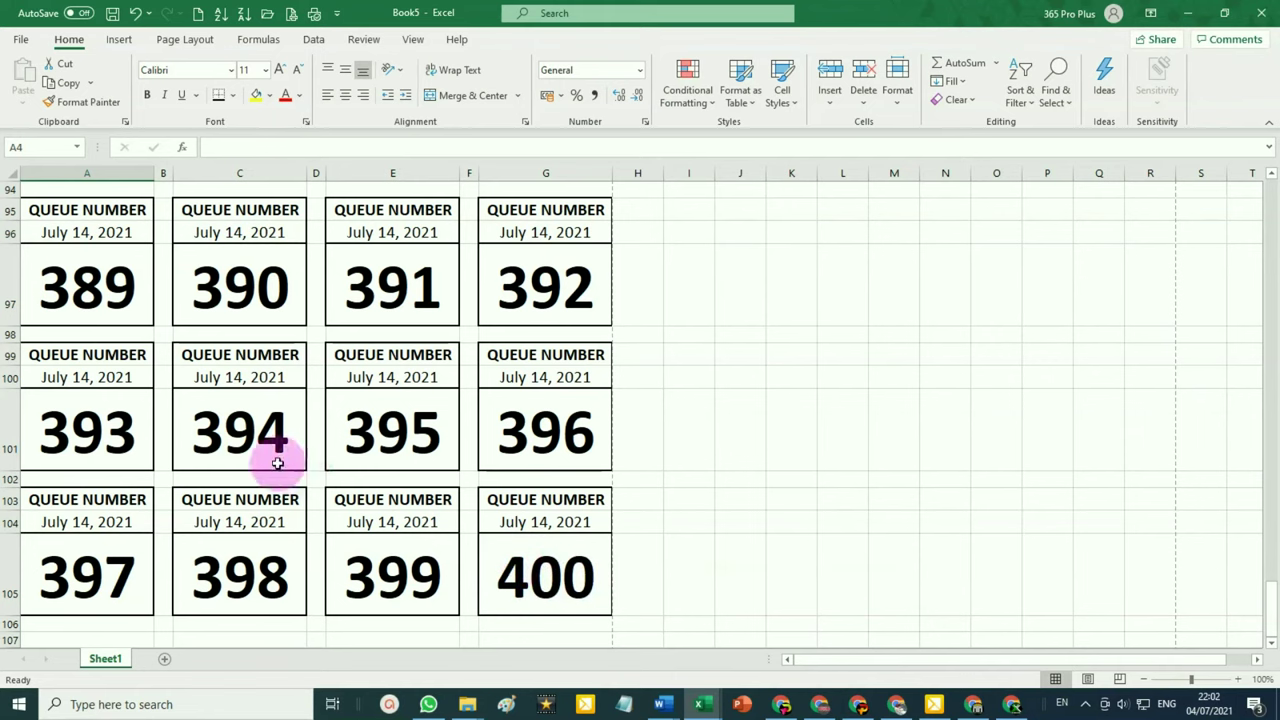
pyautogui.scroll(5, 150, 370)
pyautogui.scroll(7, 100, 294)
pyautogui.scroll(4, 100, 294)
pyautogui.scroll(5, 100, 294)
pyautogui.scroll(5, 100, 294)
pyautogui.scroll(3, 100, 294)
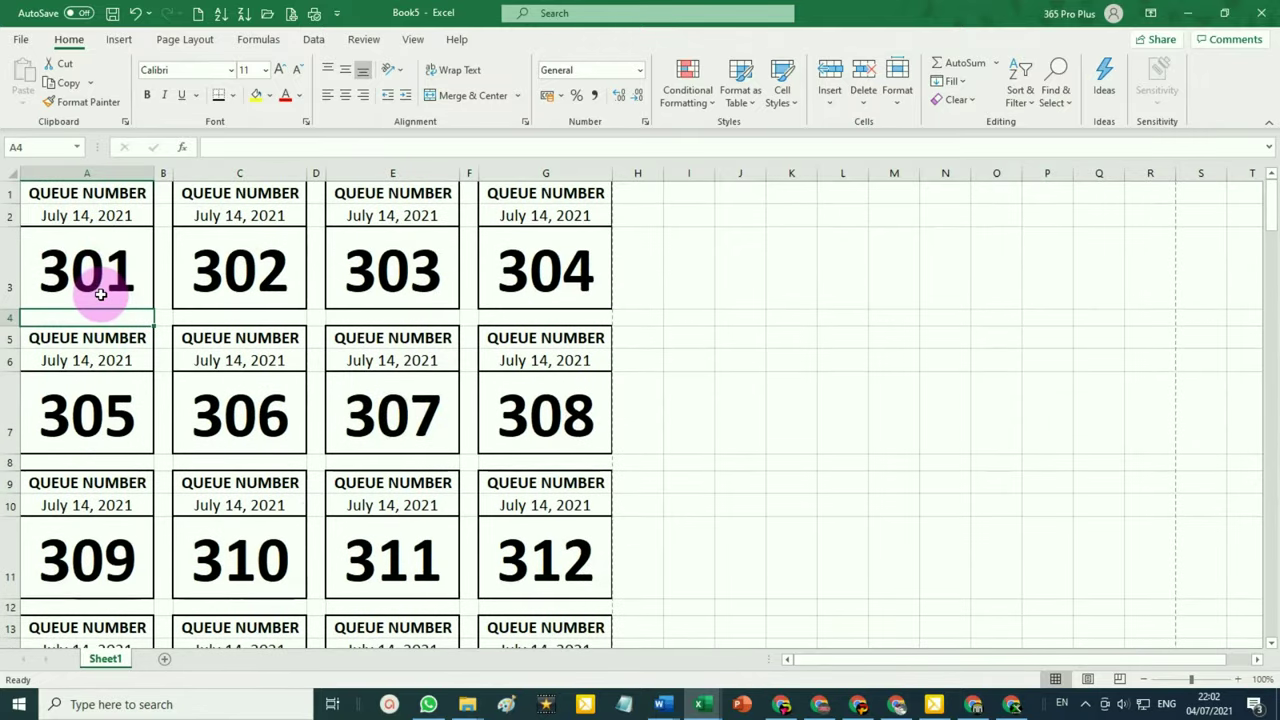
# Reset the first ticket number in A3 to 1 so the tickets read 001 onward
pyautogui.click(72, 218)
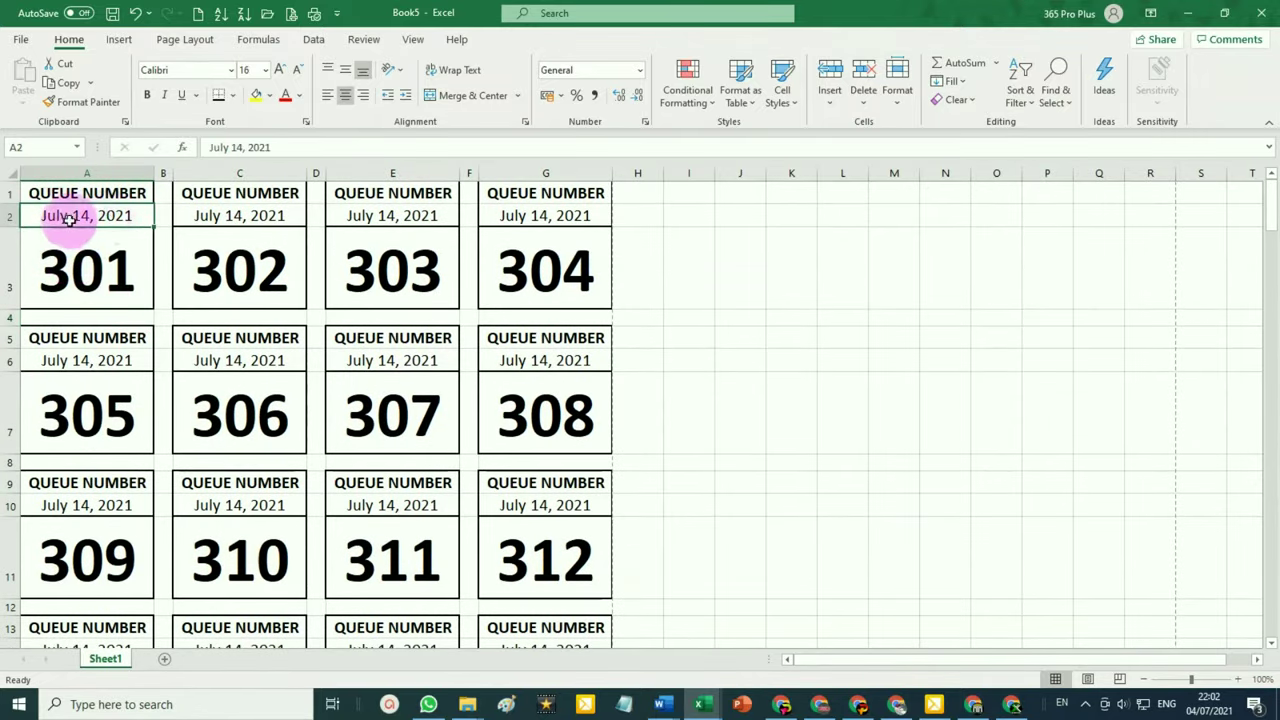
pyautogui.click(88, 268)
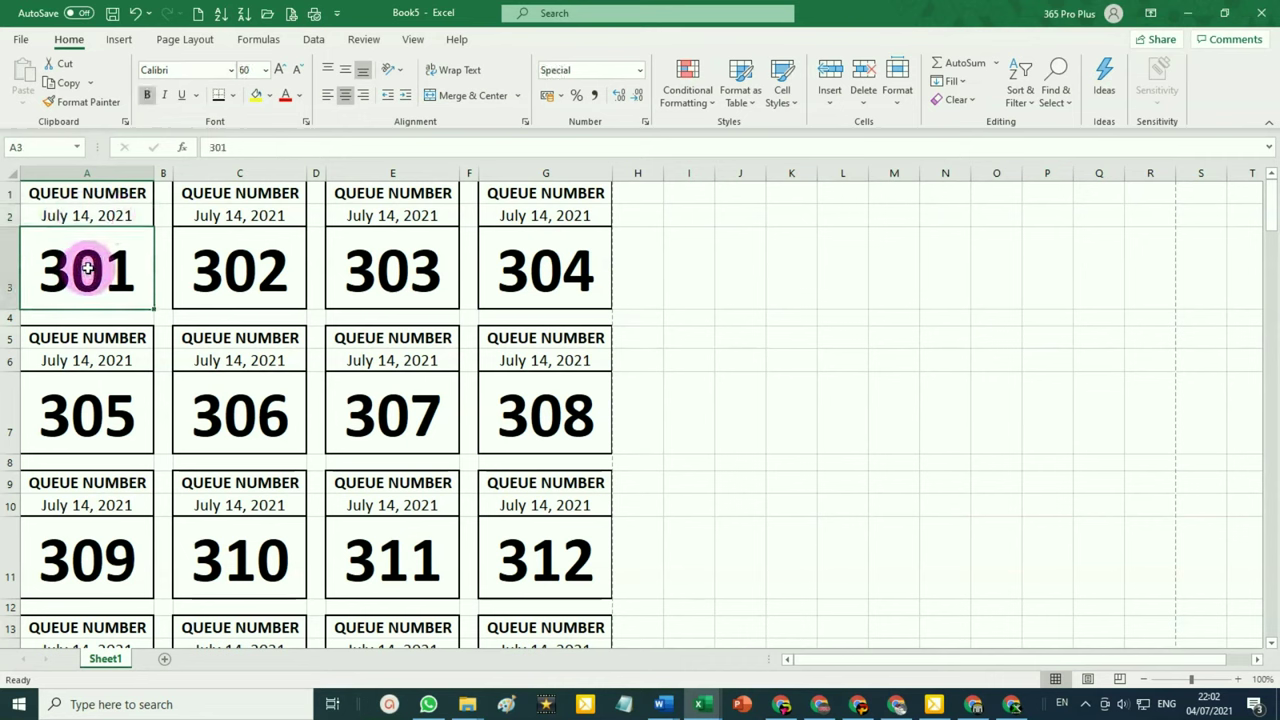
pyautogui.write('1')
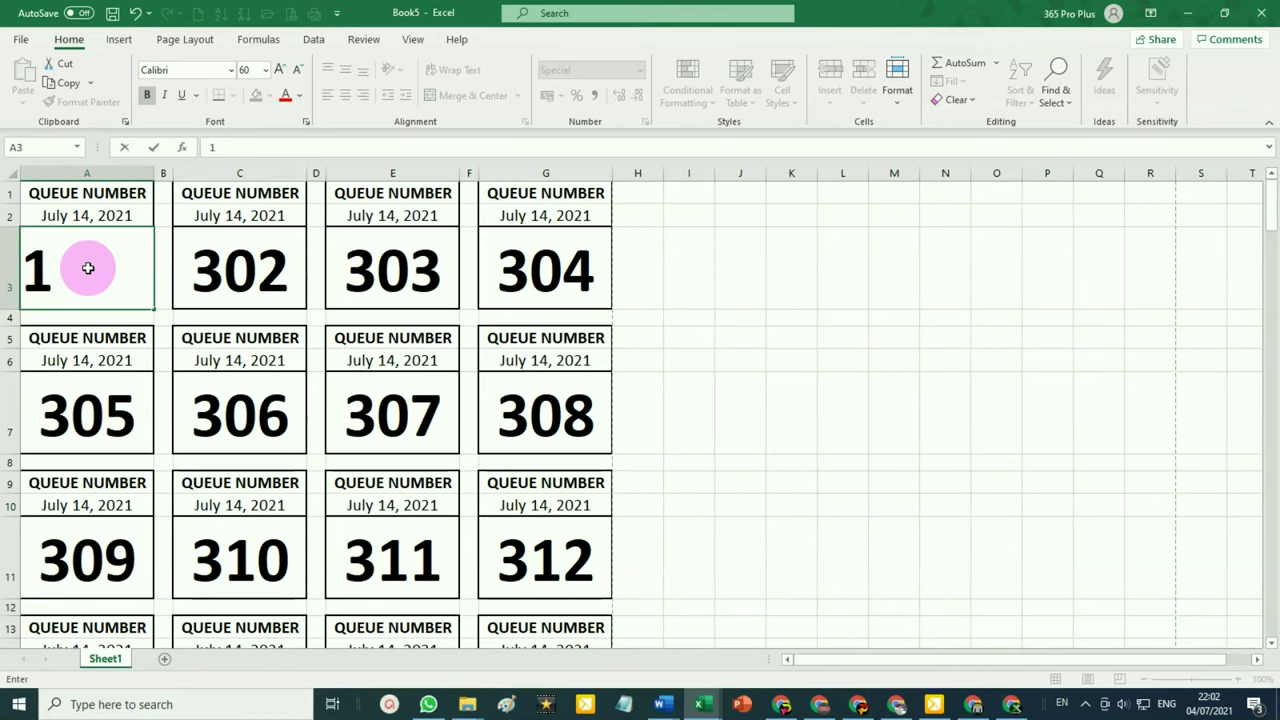
pyautogui.press('Return')
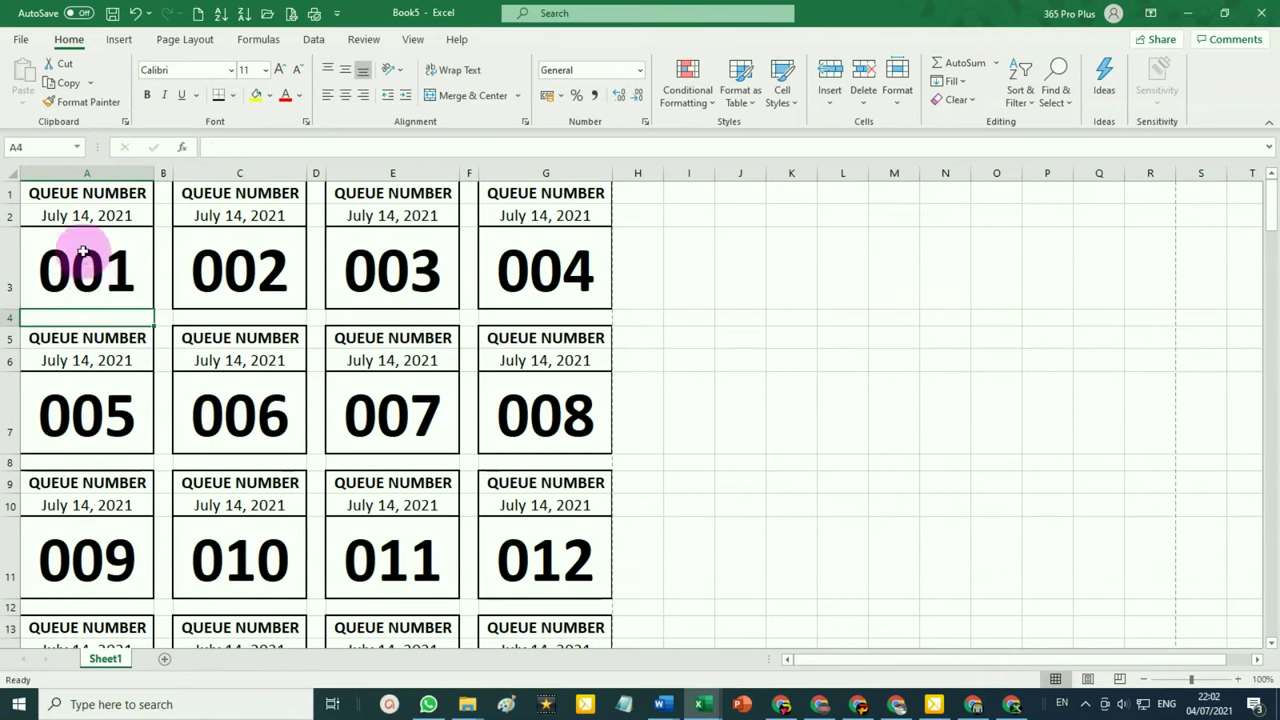
# Edit the first ticket's date in A2 from July 14 to July 15, 2021
pyautogui.click(82, 218)
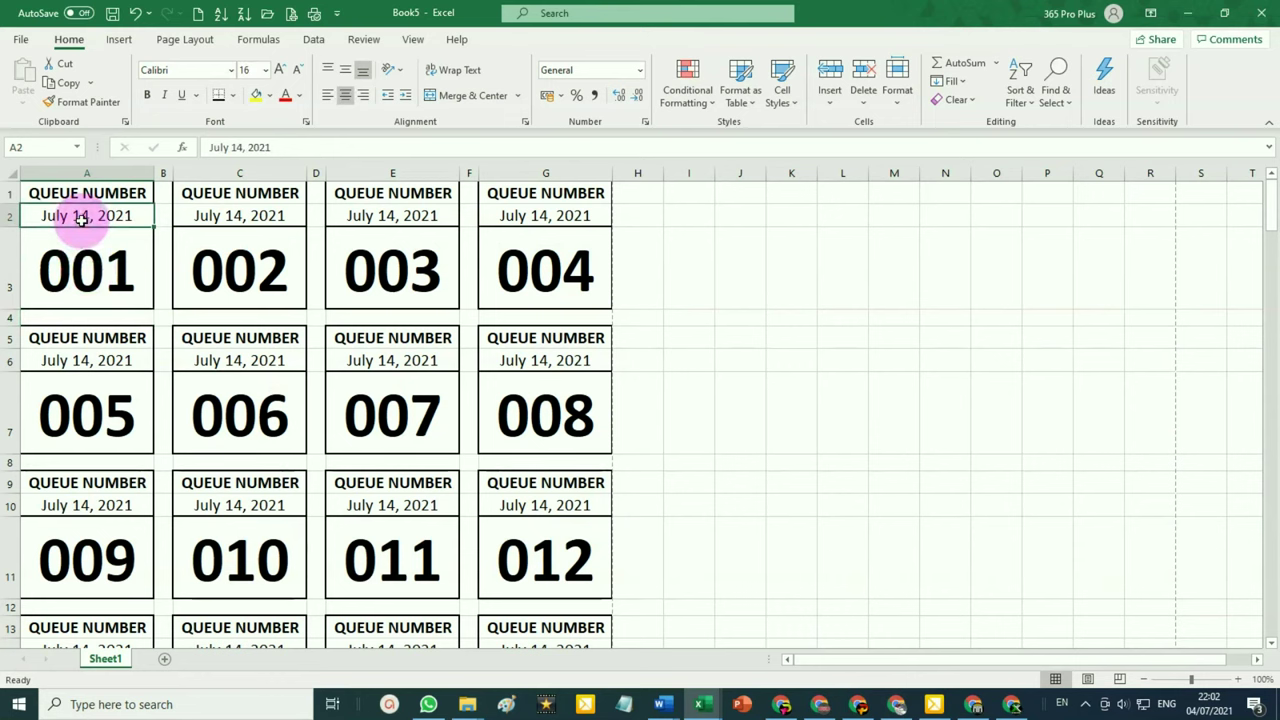
pyautogui.doubleClick(82, 218)
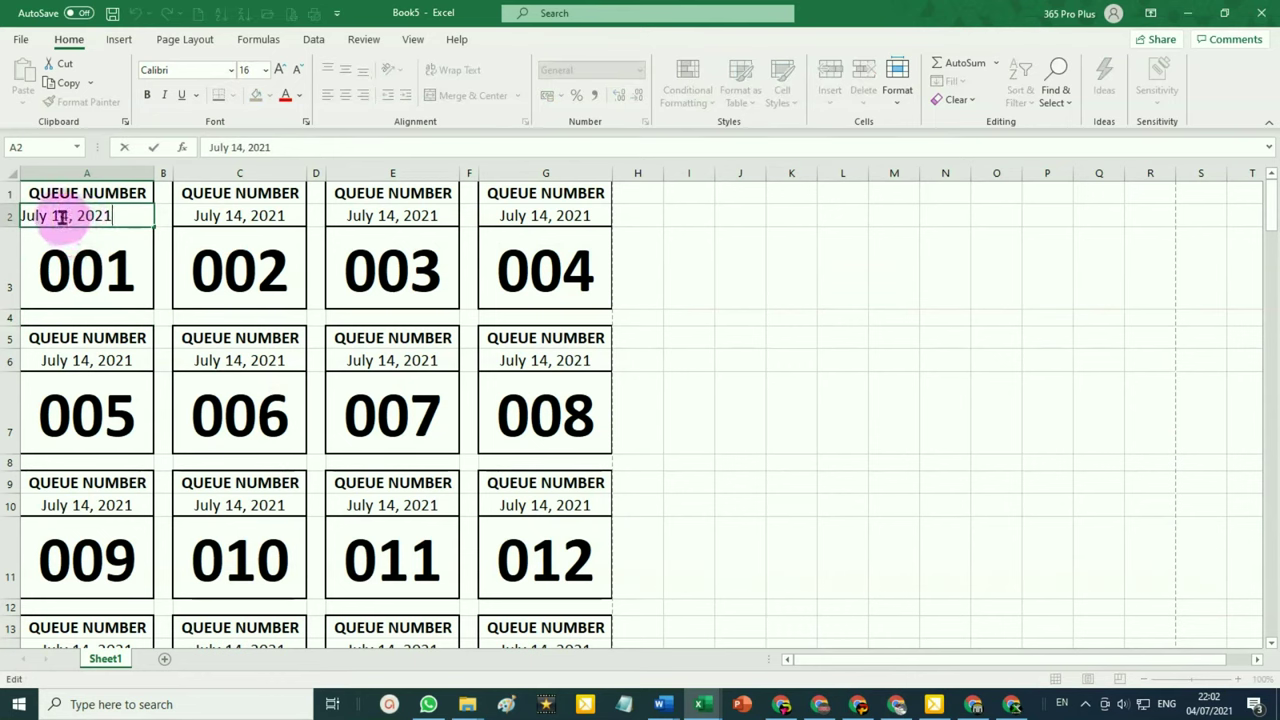
pyautogui.doubleClick(64, 217)
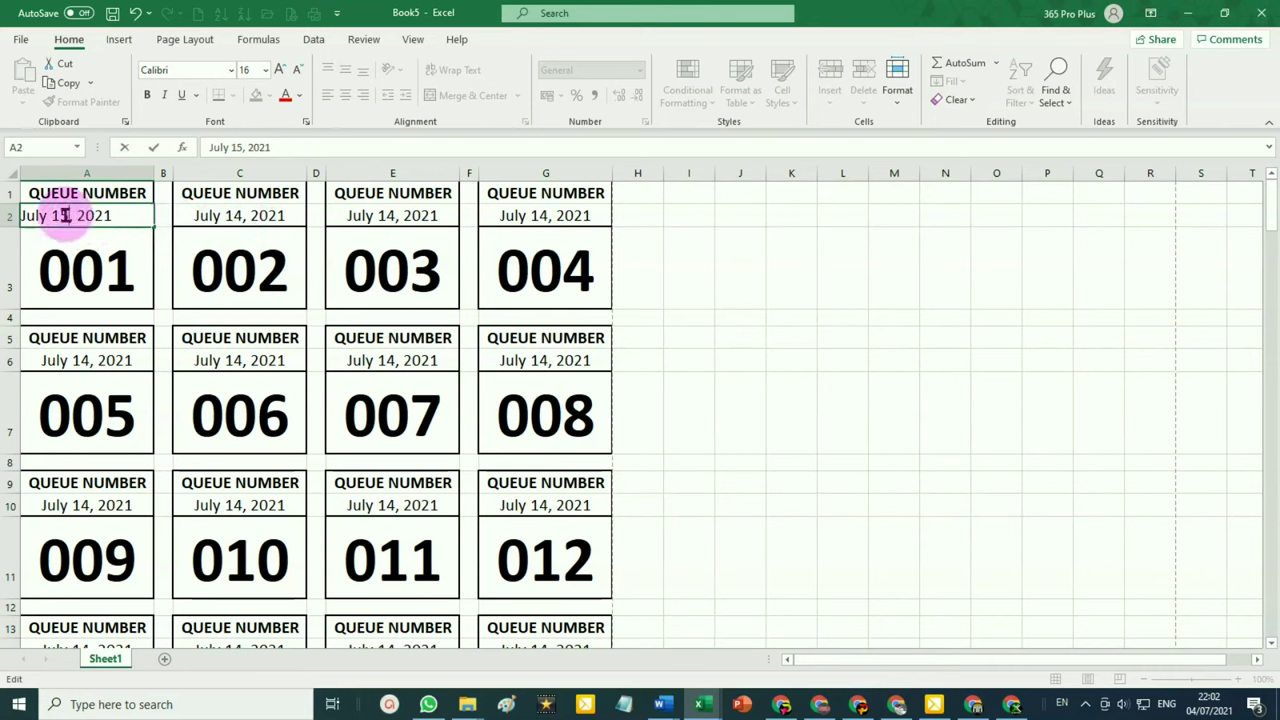
pyautogui.press('Return')
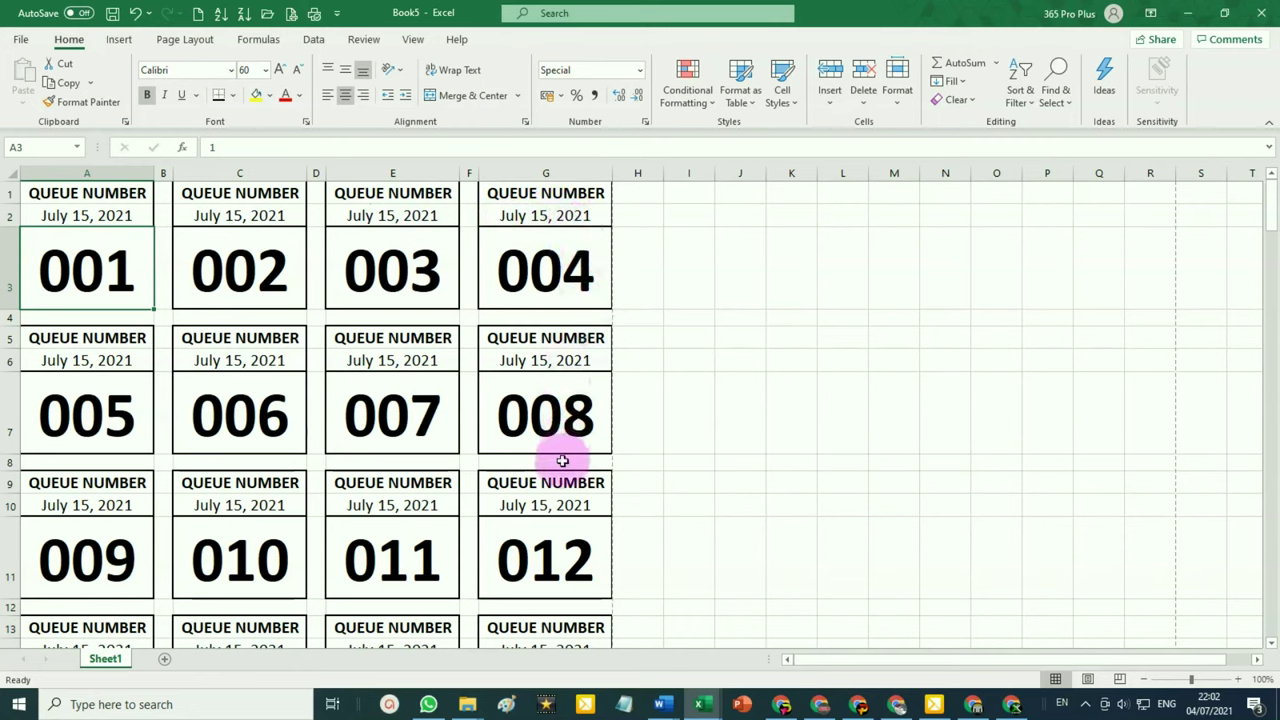
pyautogui.scroll(-3, 563, 486)
pyautogui.scroll(-4, 563, 486)
pyautogui.scroll(-4, 563, 486)
pyautogui.scroll(-4, 561, 489)
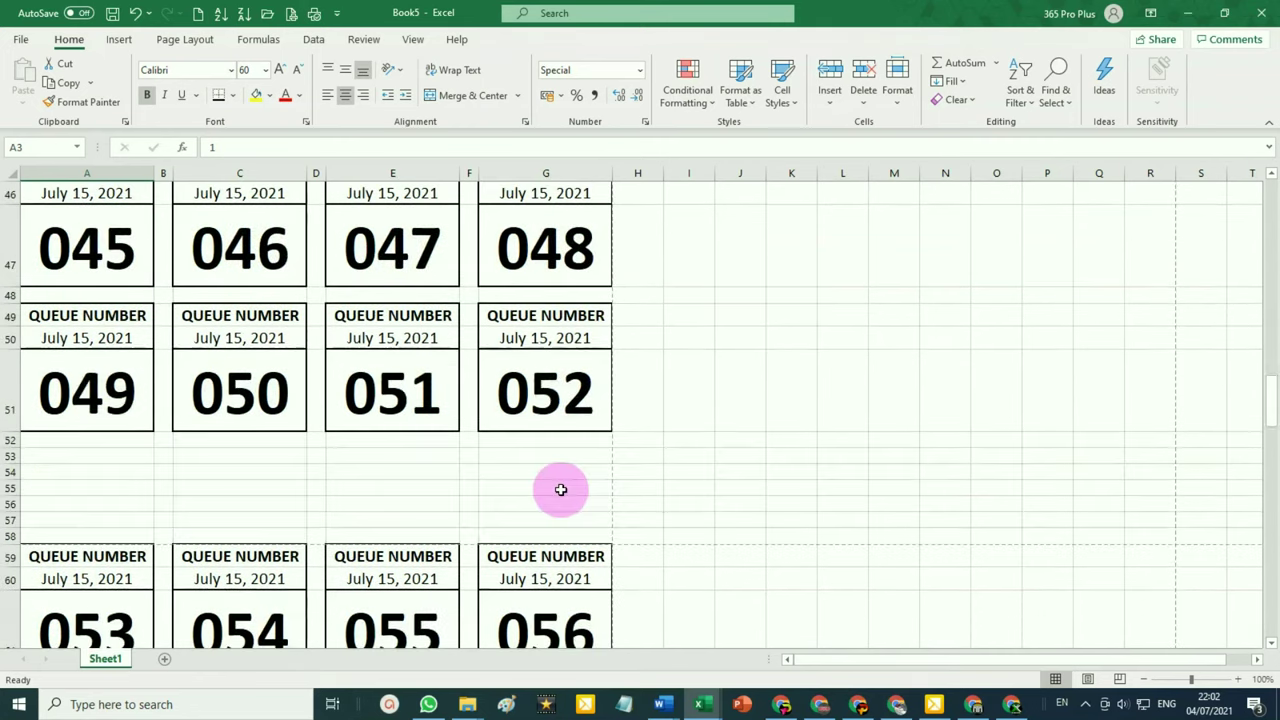
pyautogui.scroll(-3, 561, 489)
pyautogui.scroll(-7, 561, 489)
pyautogui.scroll(-2, 561, 489)
pyautogui.scroll(-1, 561, 489)
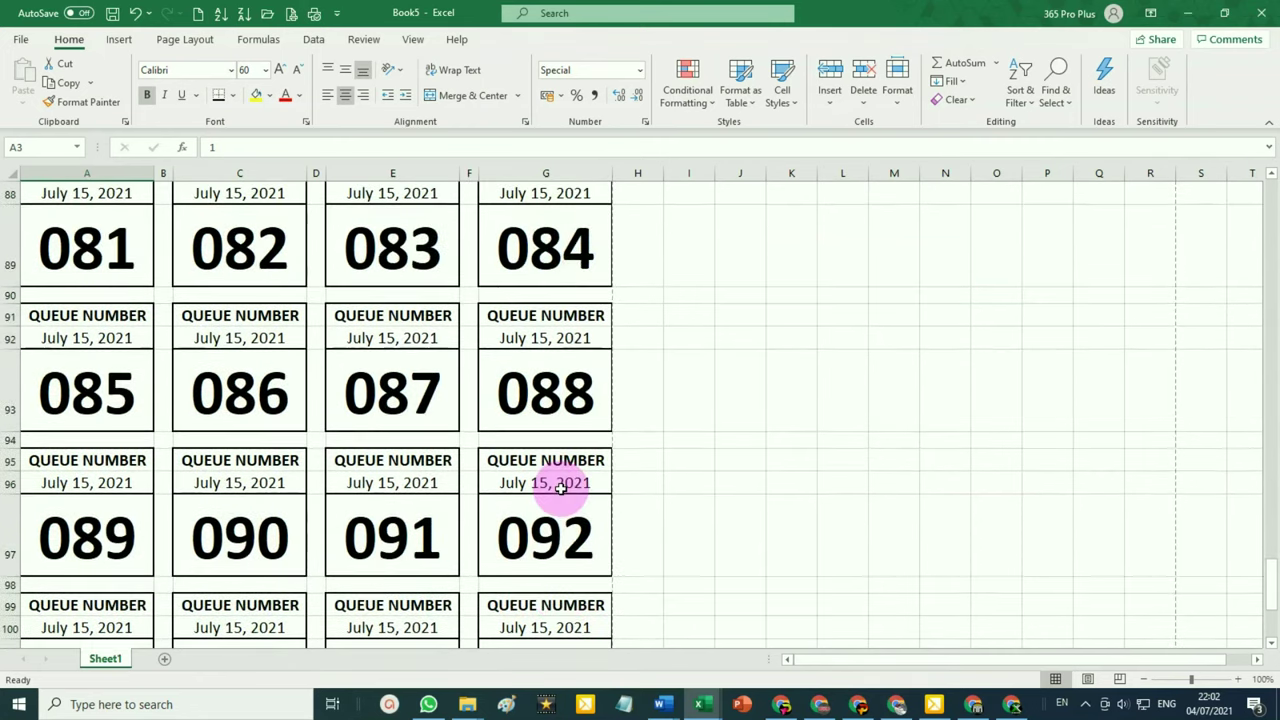
pyautogui.scroll(-5, 561, 489)
pyautogui.scroll(2, 554, 375)
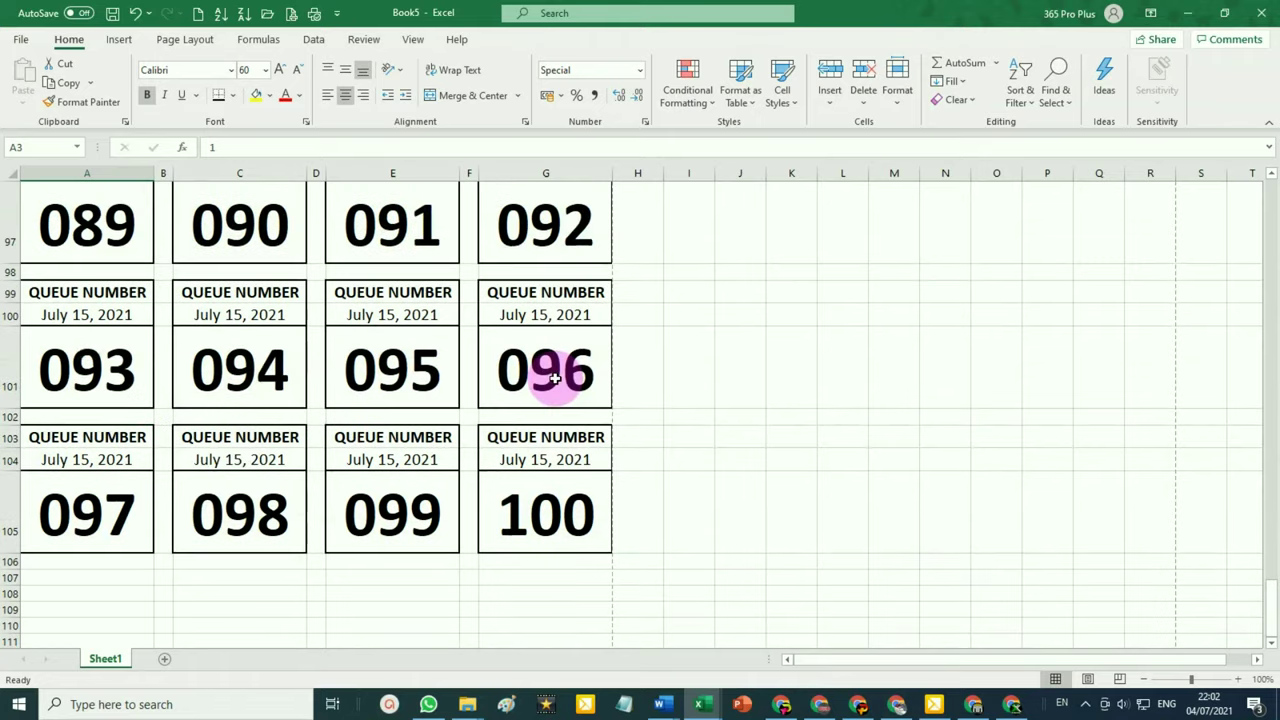
pyautogui.click(505, 459)
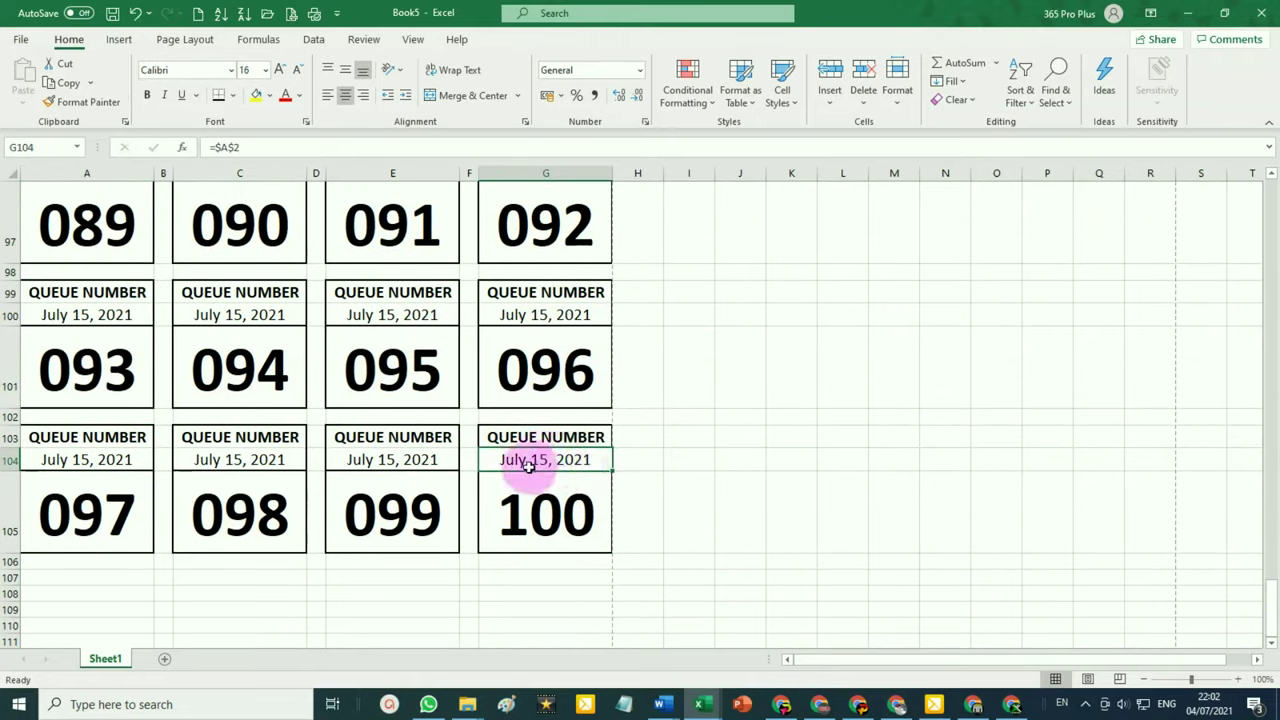
pyautogui.click(693, 465)
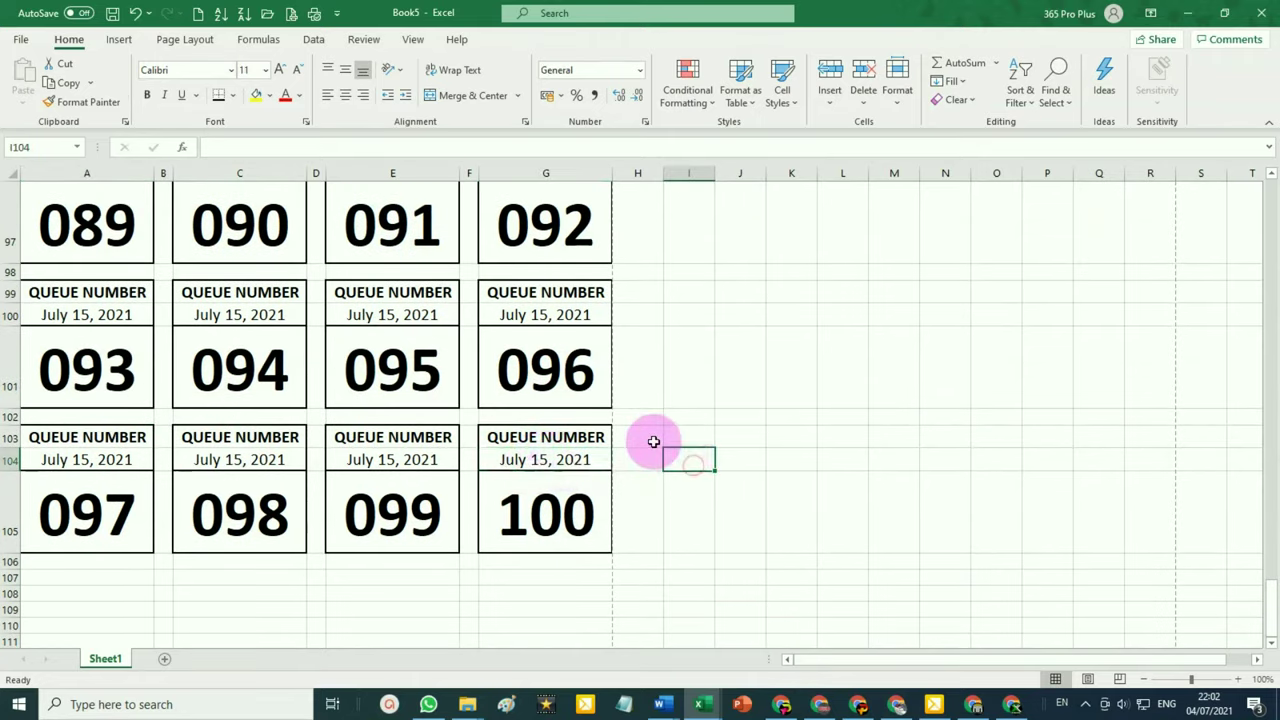
pyautogui.scroll(2, 293, 388)
pyautogui.scroll(2, 293, 388)
pyautogui.scroll(3, 293, 388)
pyautogui.scroll(2, 293, 388)
pyautogui.scroll(2, 293, 388)
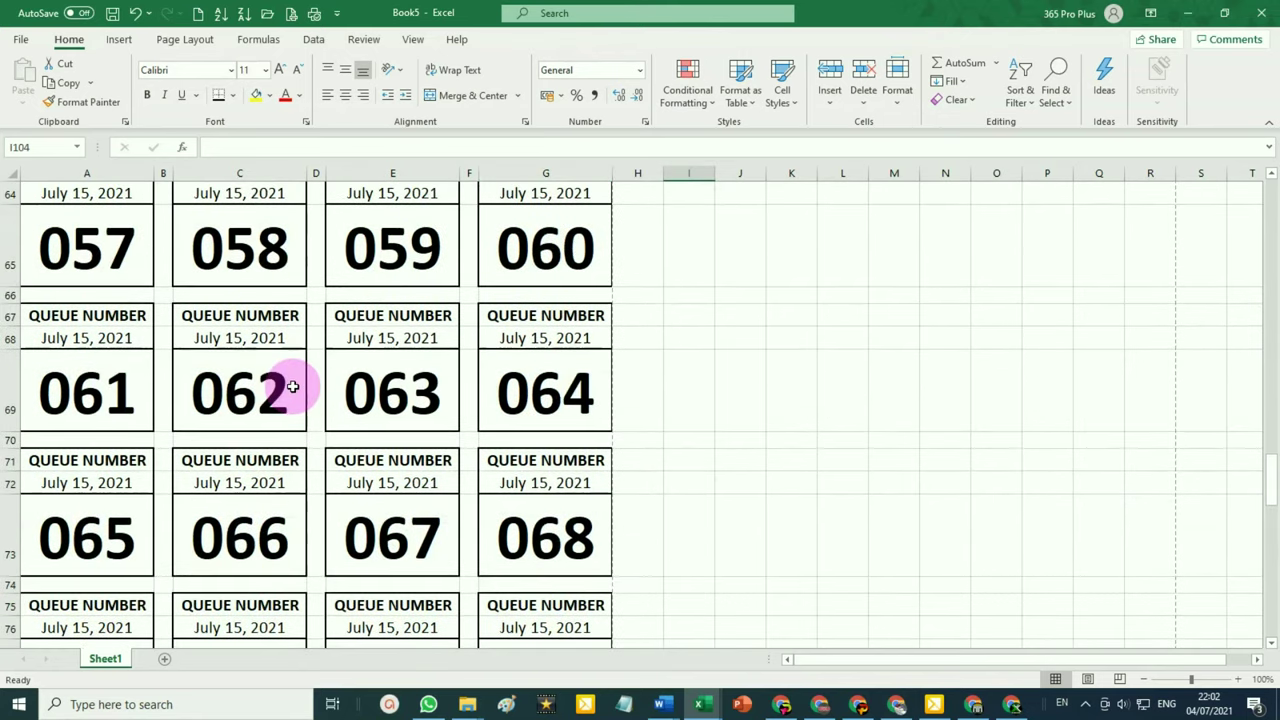
pyautogui.scroll(2, 293, 388)
pyautogui.scroll(4, 293, 383)
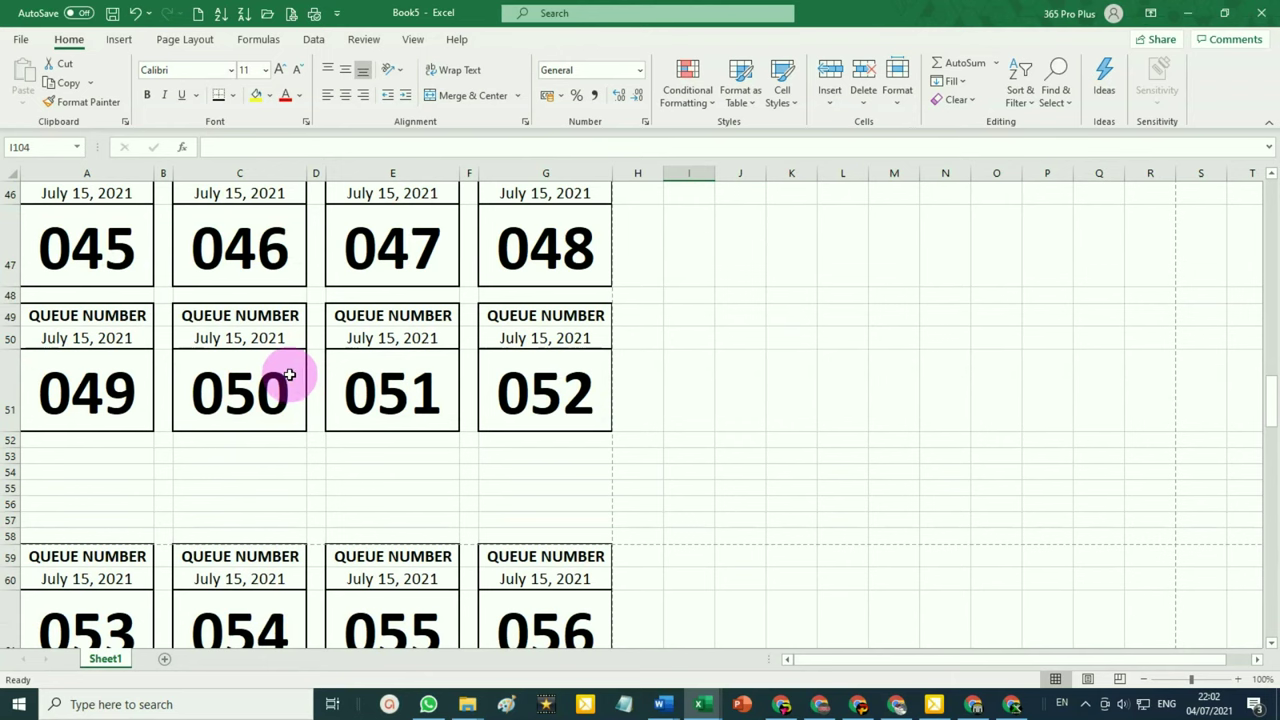
pyautogui.scroll(2, 288, 369)
pyautogui.scroll(2, 288, 369)
pyautogui.scroll(3, 288, 369)
pyautogui.scroll(4, 288, 369)
pyautogui.scroll(3, 288, 369)
pyautogui.scroll(1, 288, 369)
pyautogui.scroll(1, 288, 369)
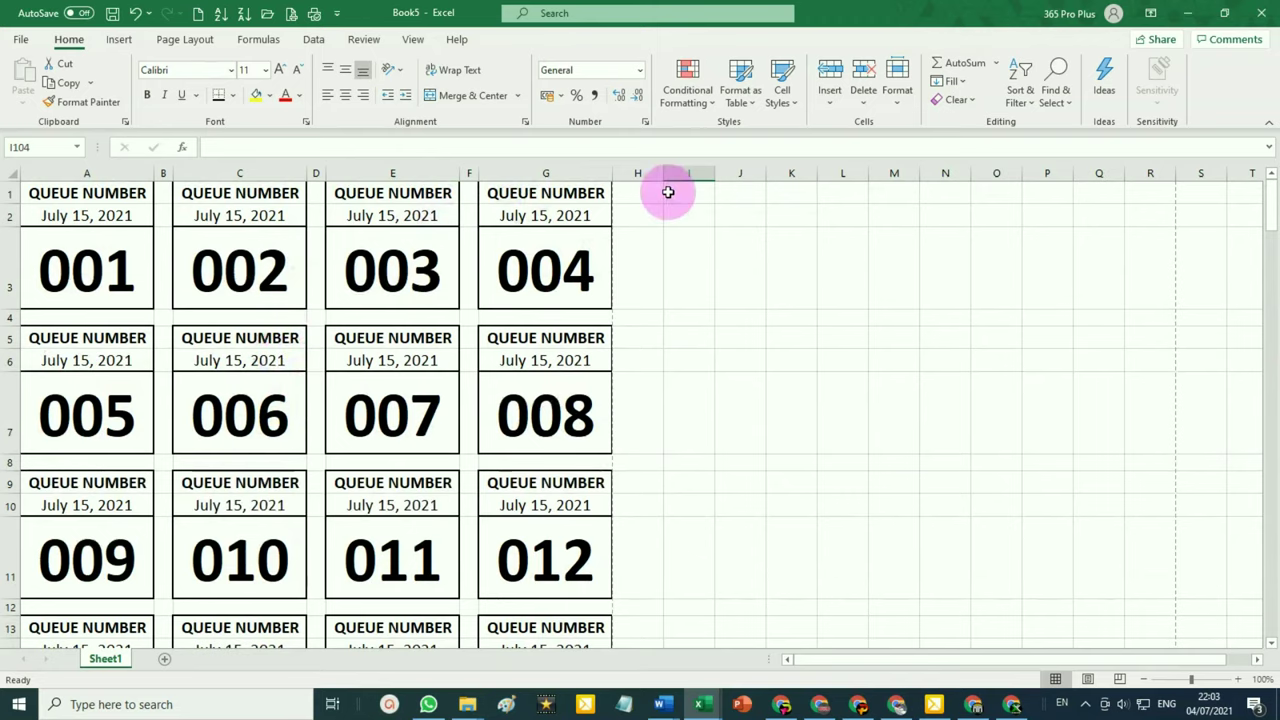